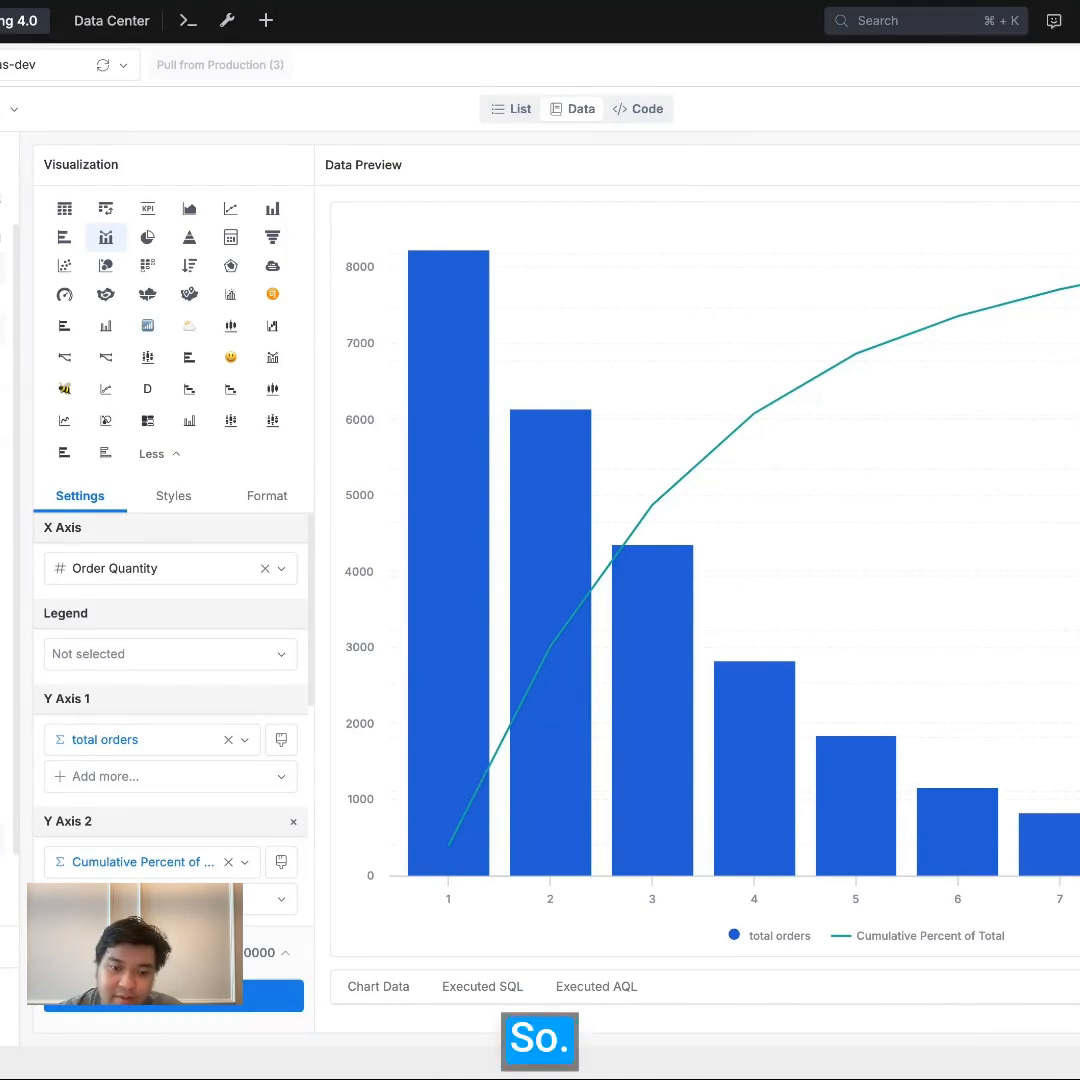
# Start a new dimension in the Orders model and name it "order quantity".
pyautogui.moveTo(453, 670)
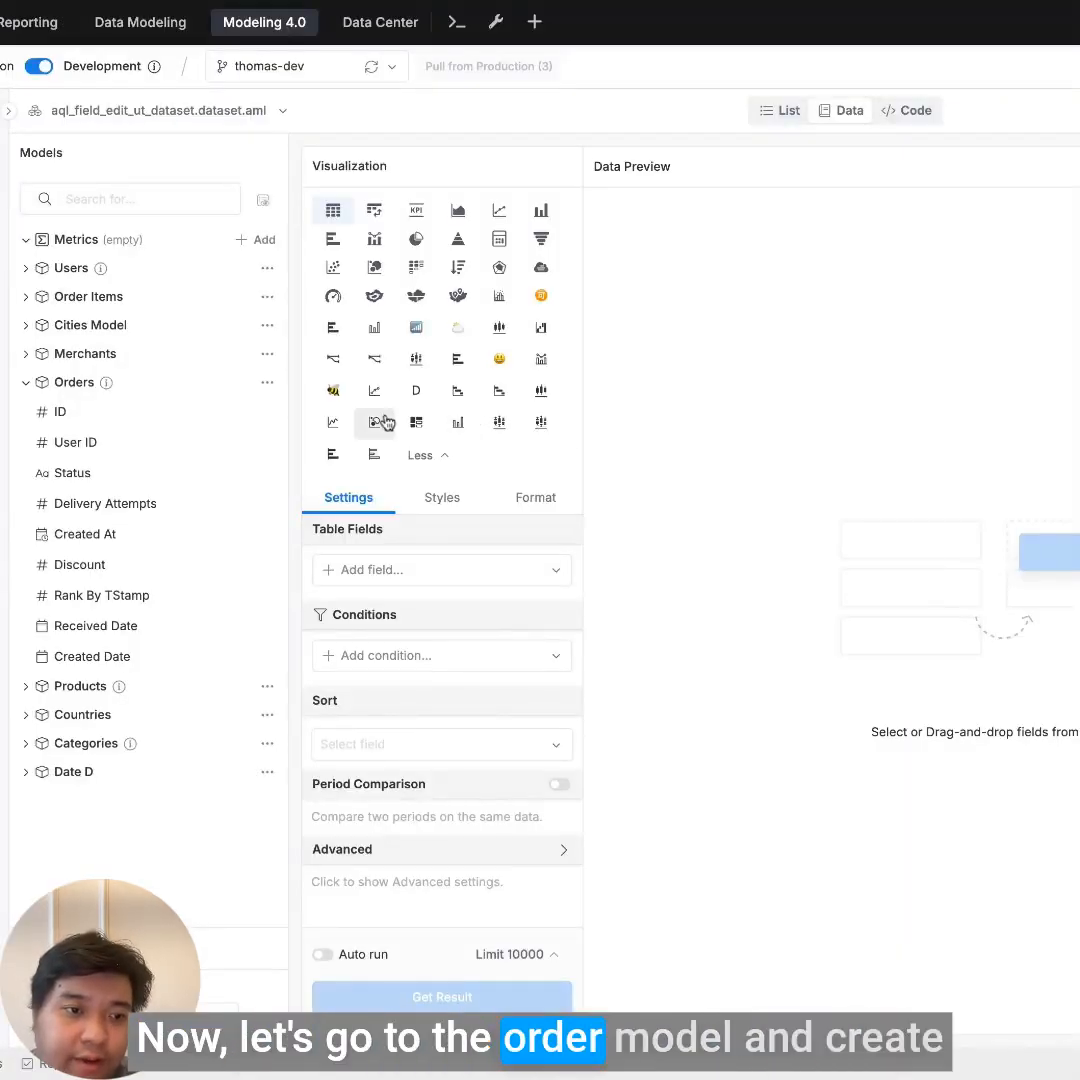
pyautogui.click(267, 382)
pyautogui.click(299, 417)
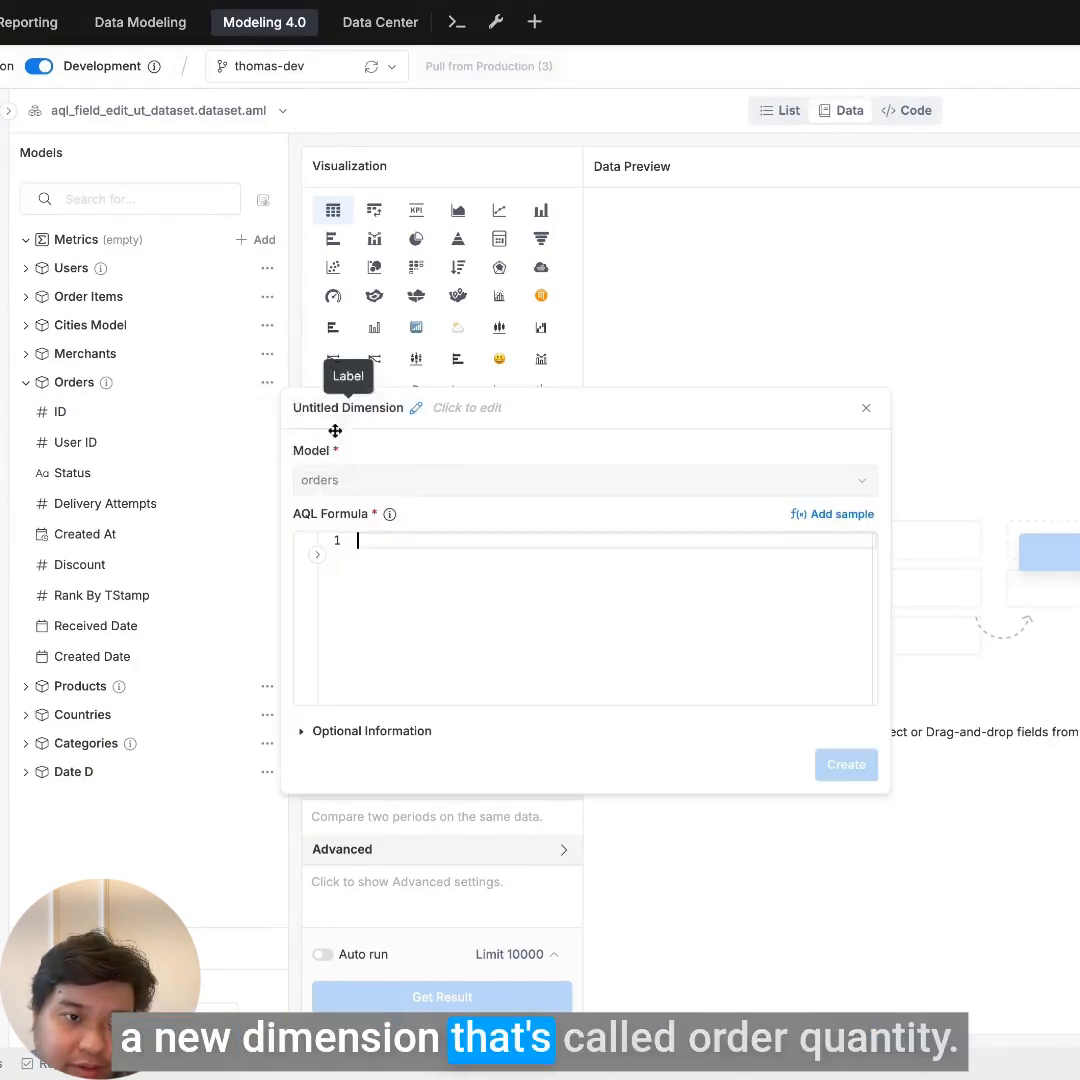
pyautogui.click(352, 408)
pyautogui.write('order quantity')
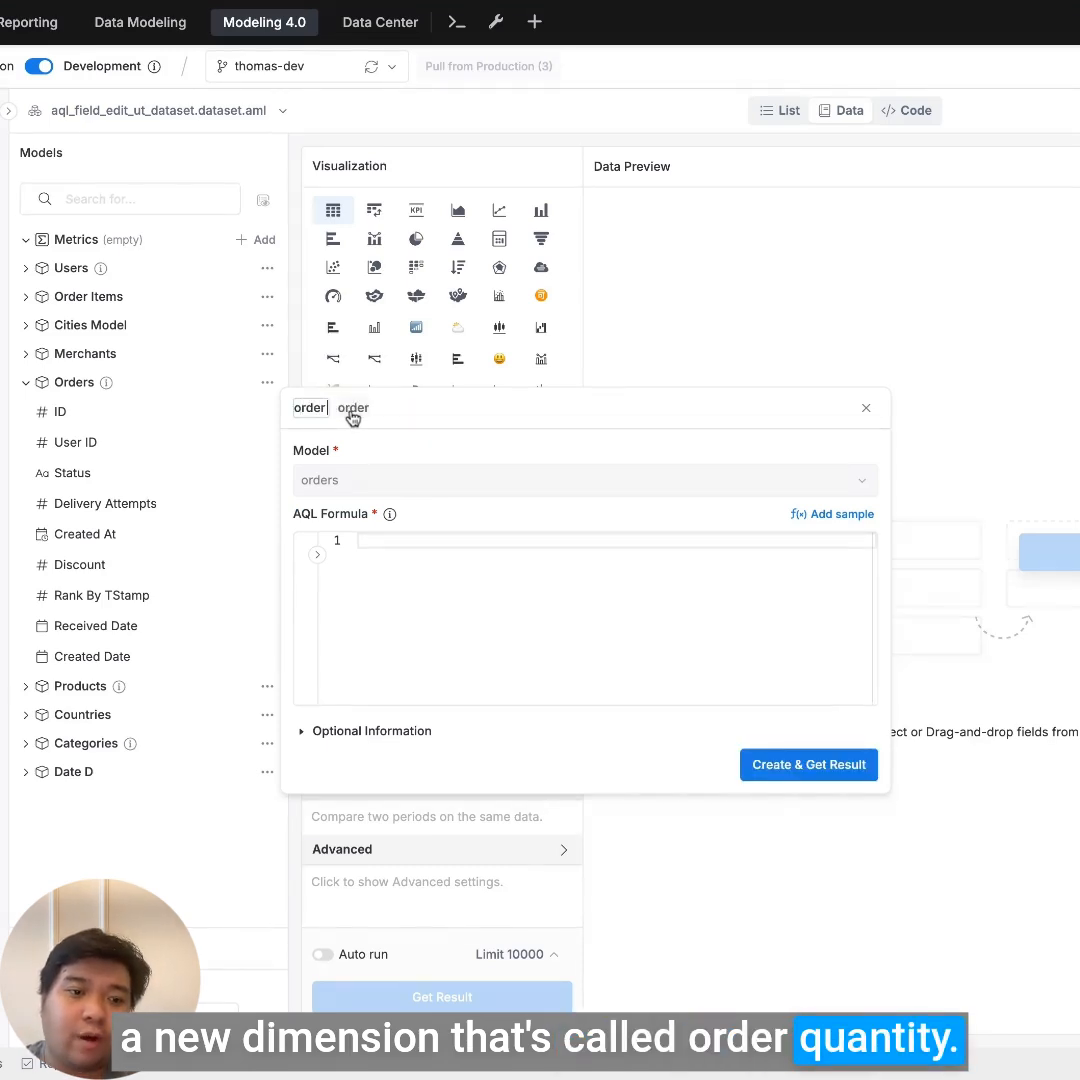
# Define the order quantity dimension with the formula sum(order_items.quantity), then create it and get its result.
pyautogui.click(408, 597)
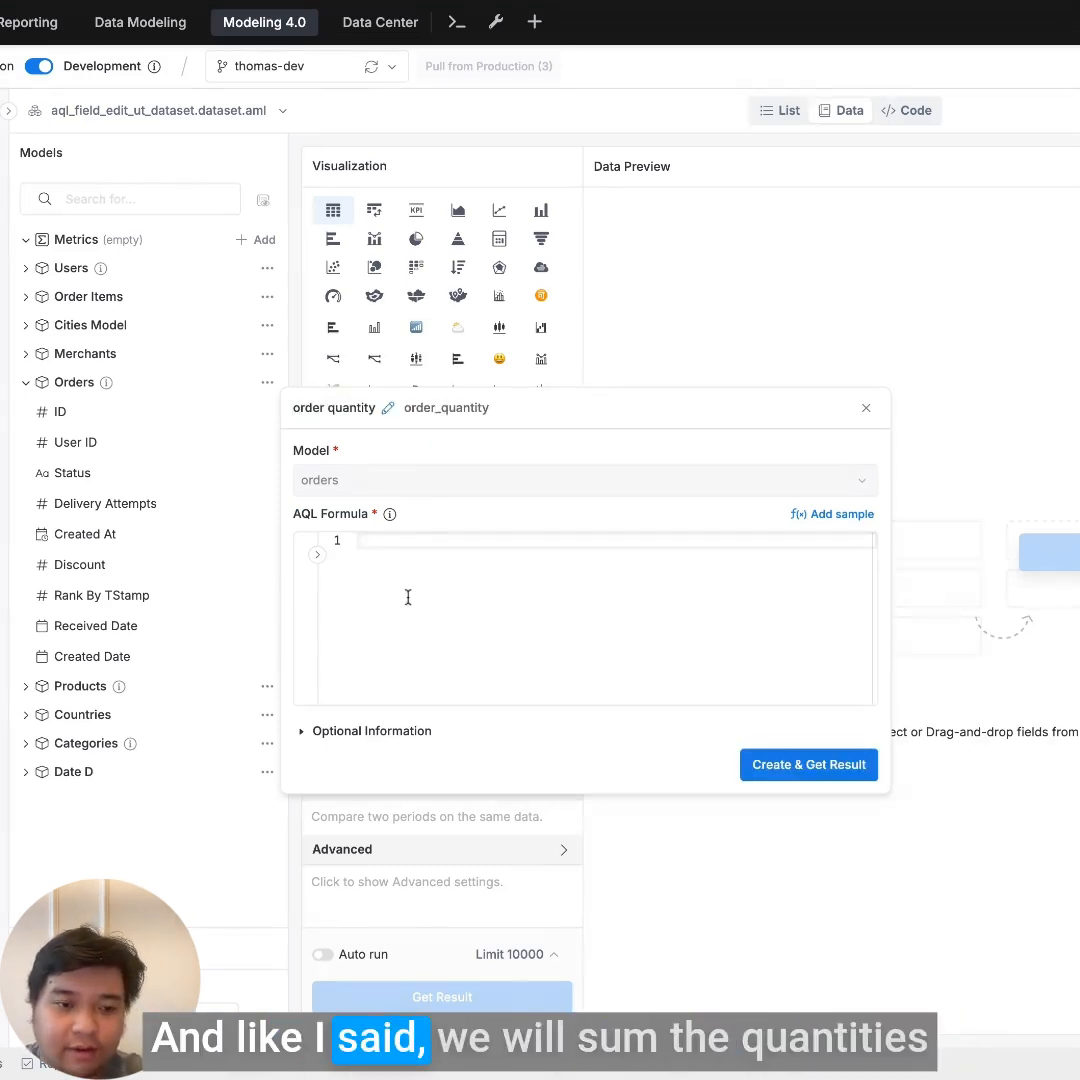
pyautogui.write('sum(quantity')
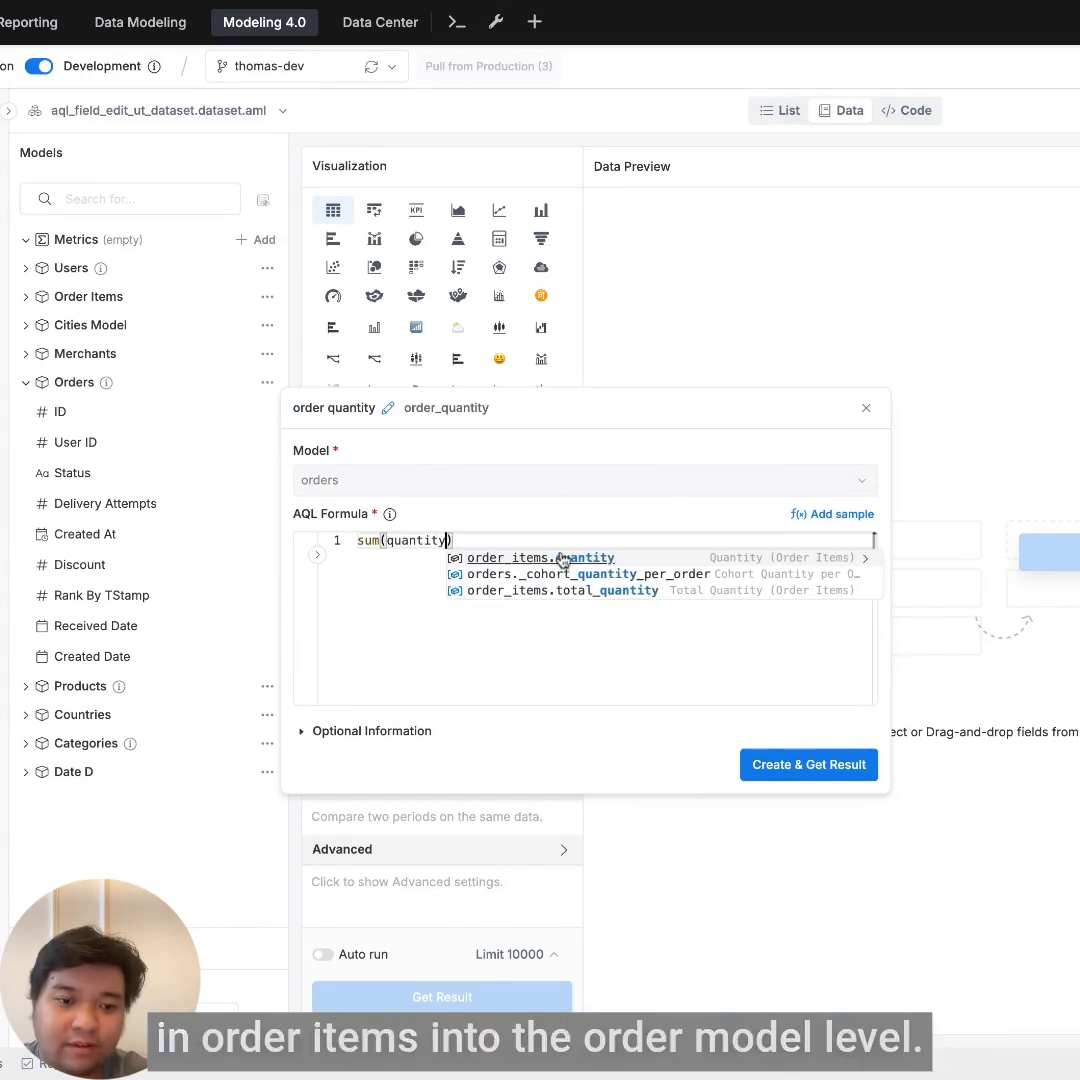
pyautogui.click(562, 557)
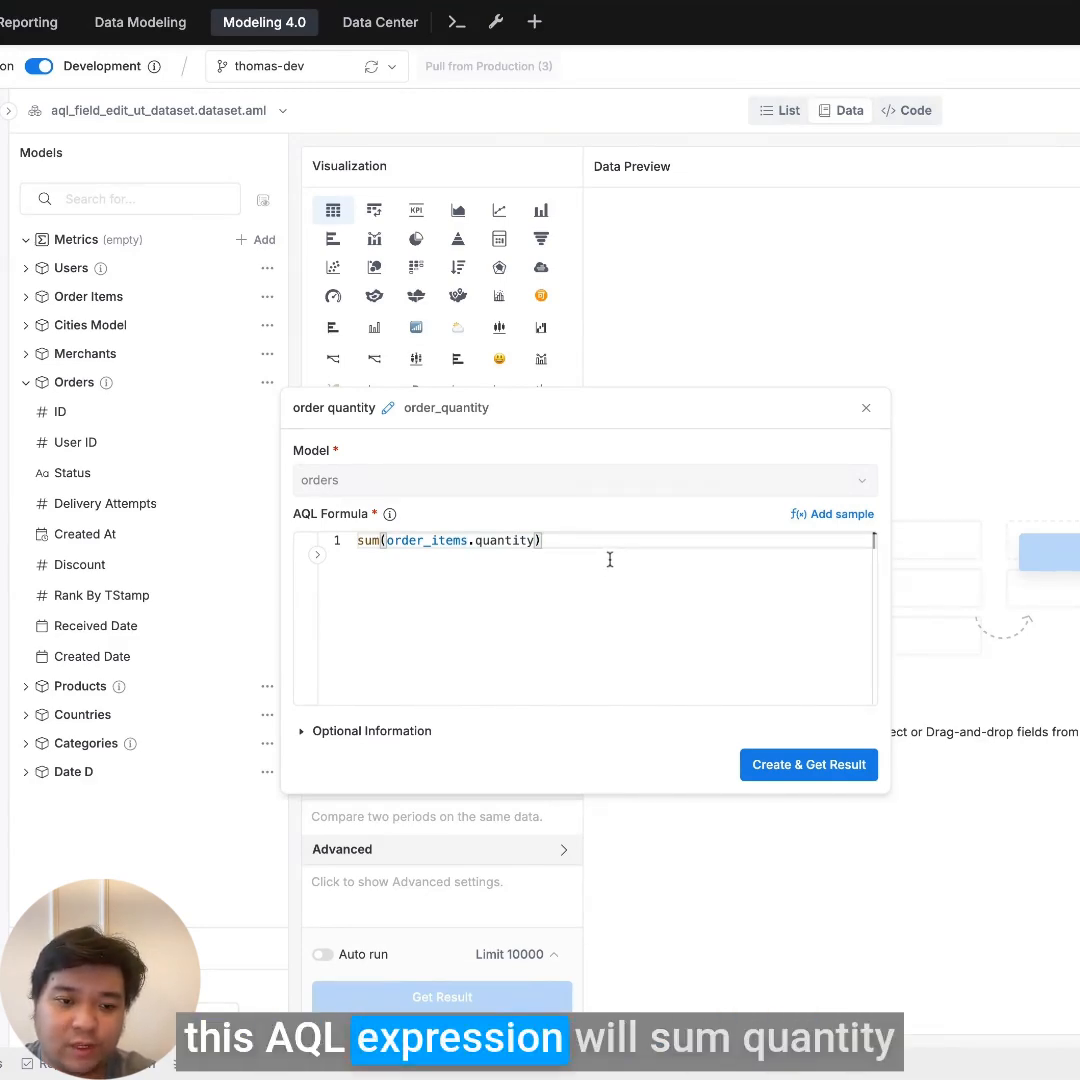
pyautogui.doubleClick(520, 541)
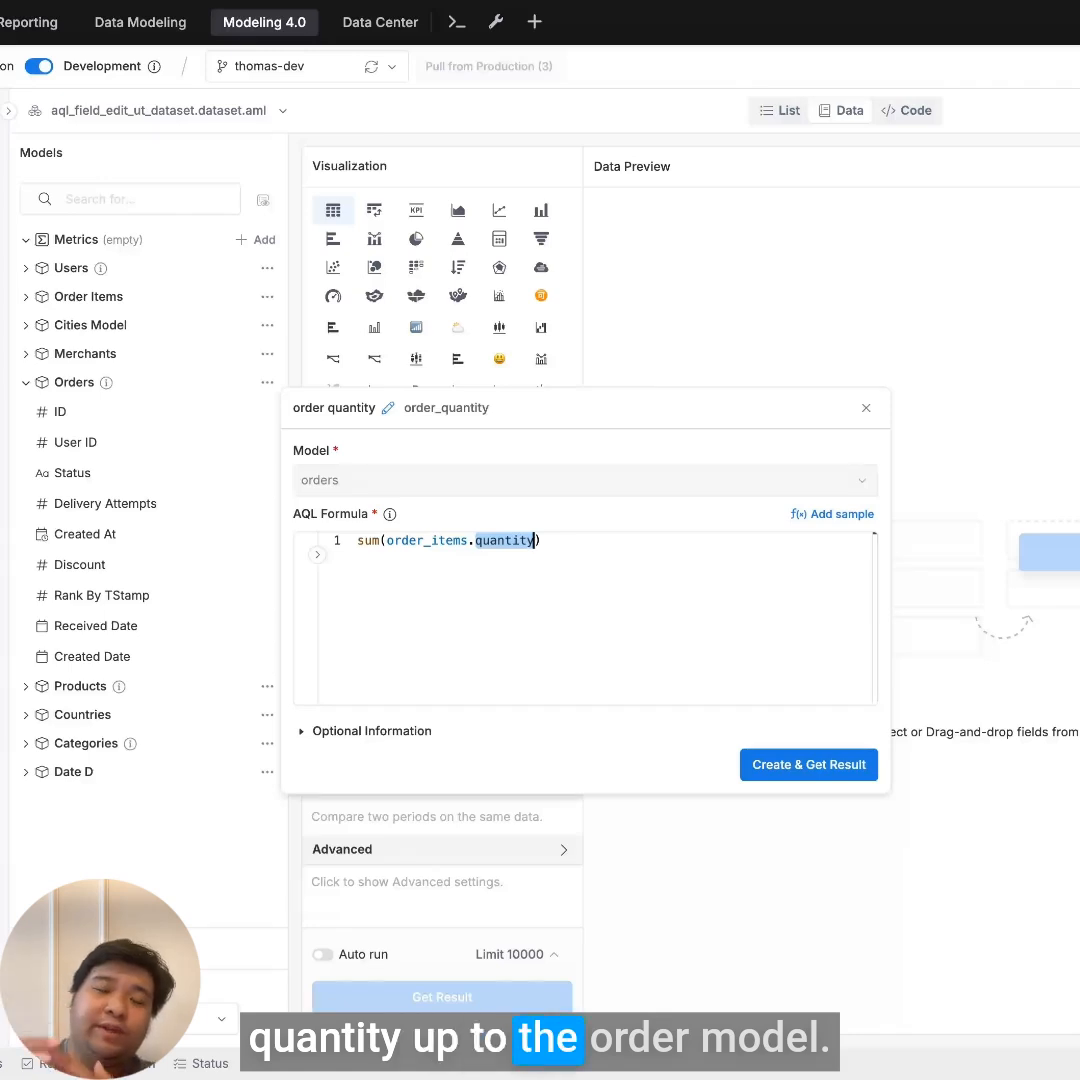
pyautogui.hotkey('ctrl', 'a')
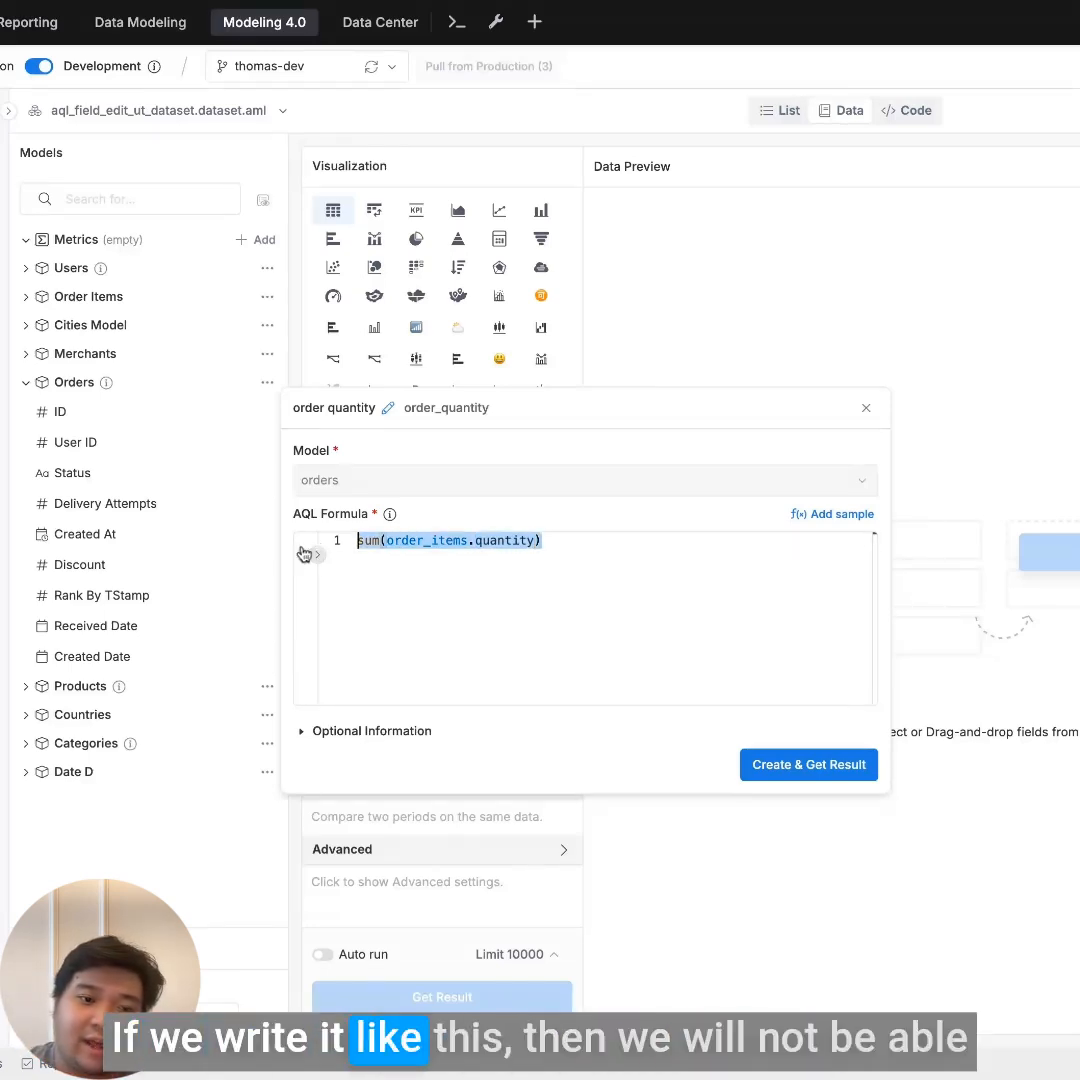
pyautogui.click(552, 542)
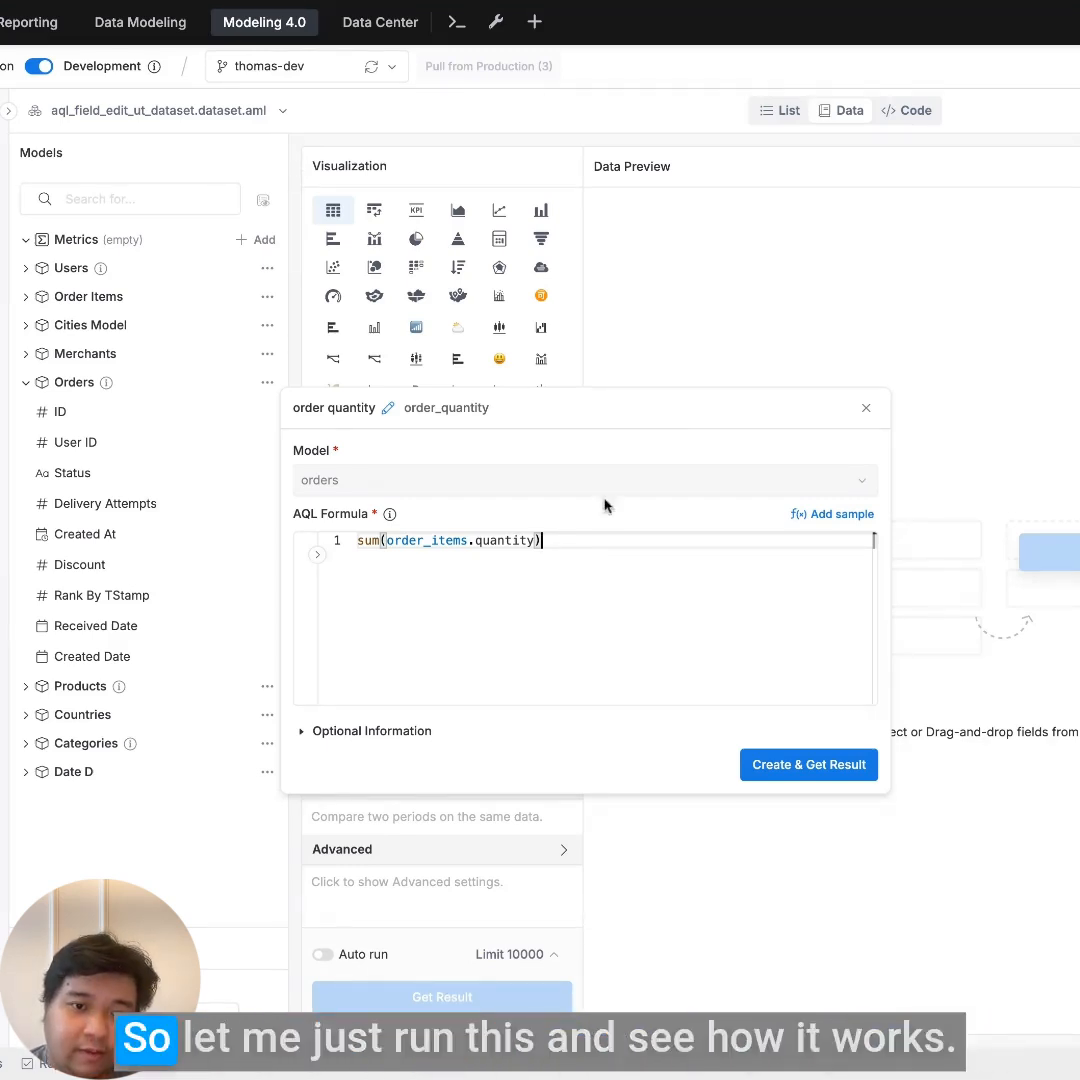
pyautogui.moveTo(662, 413); pyautogui.dragTo(666, 566)
pyautogui.click(784, 918)
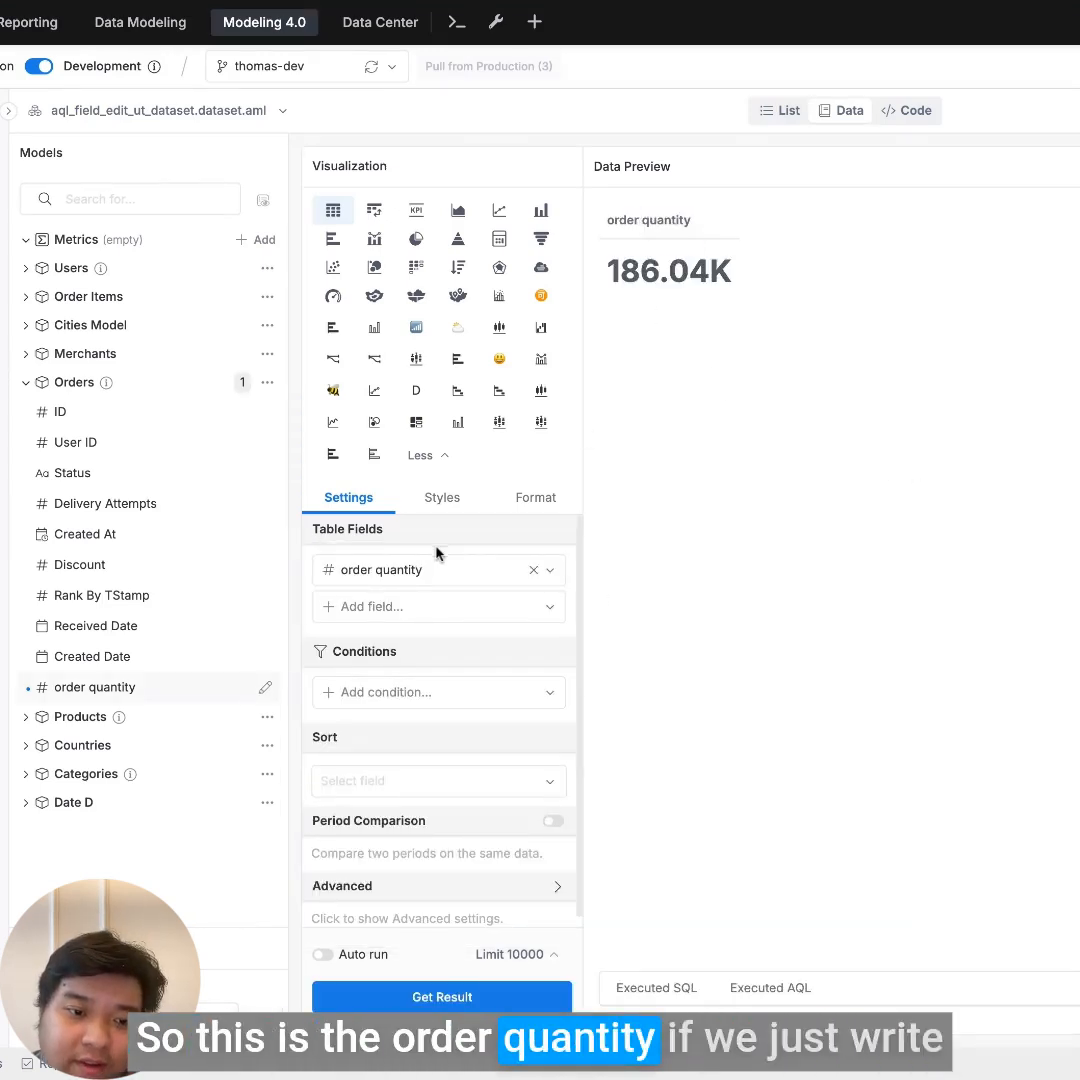
# Change the order quantity formula to sum(order_items.quantity) | exact_grains(orders.id), then save it and get the result.
pyautogui.moveTo(424, 569)
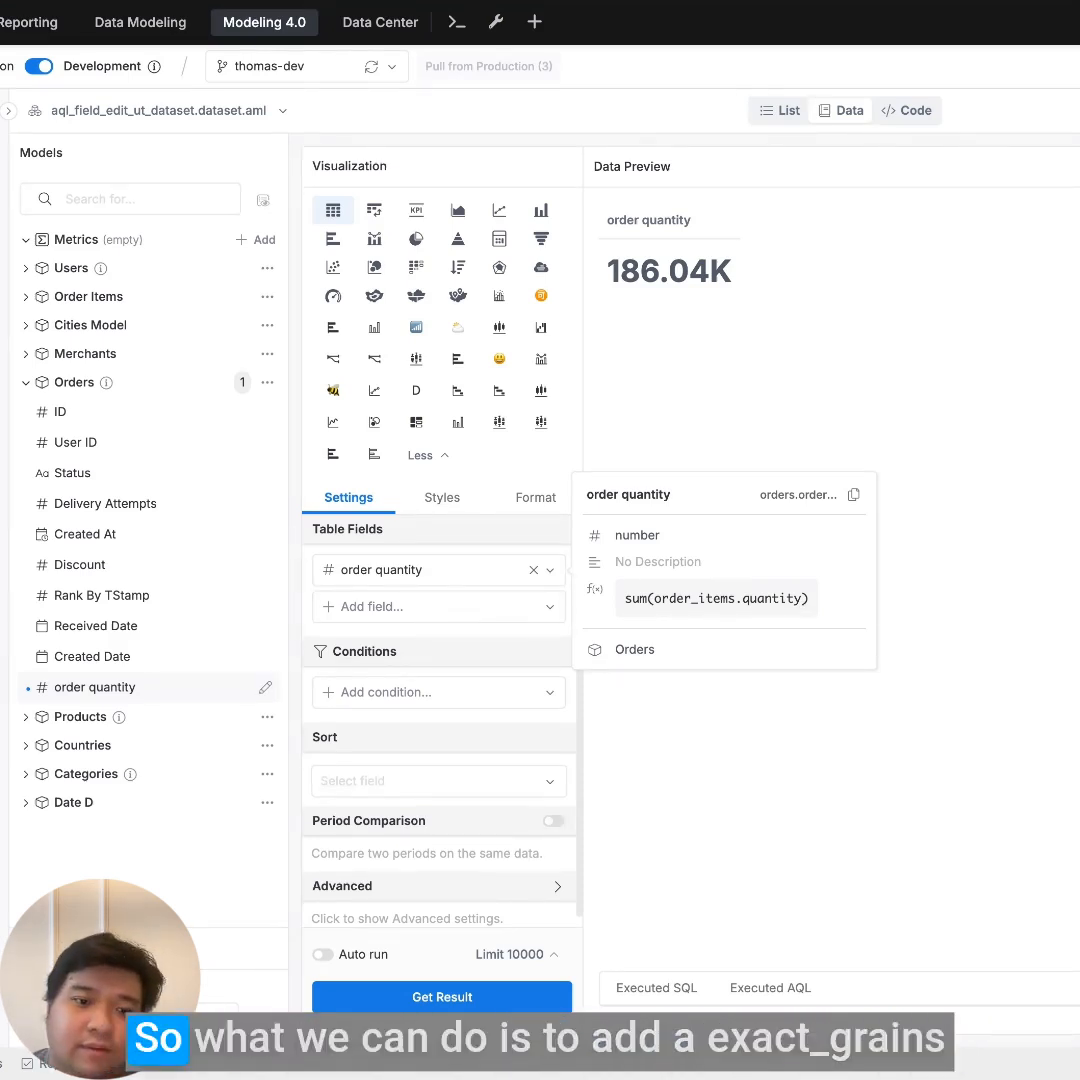
pyautogui.click(448, 570)
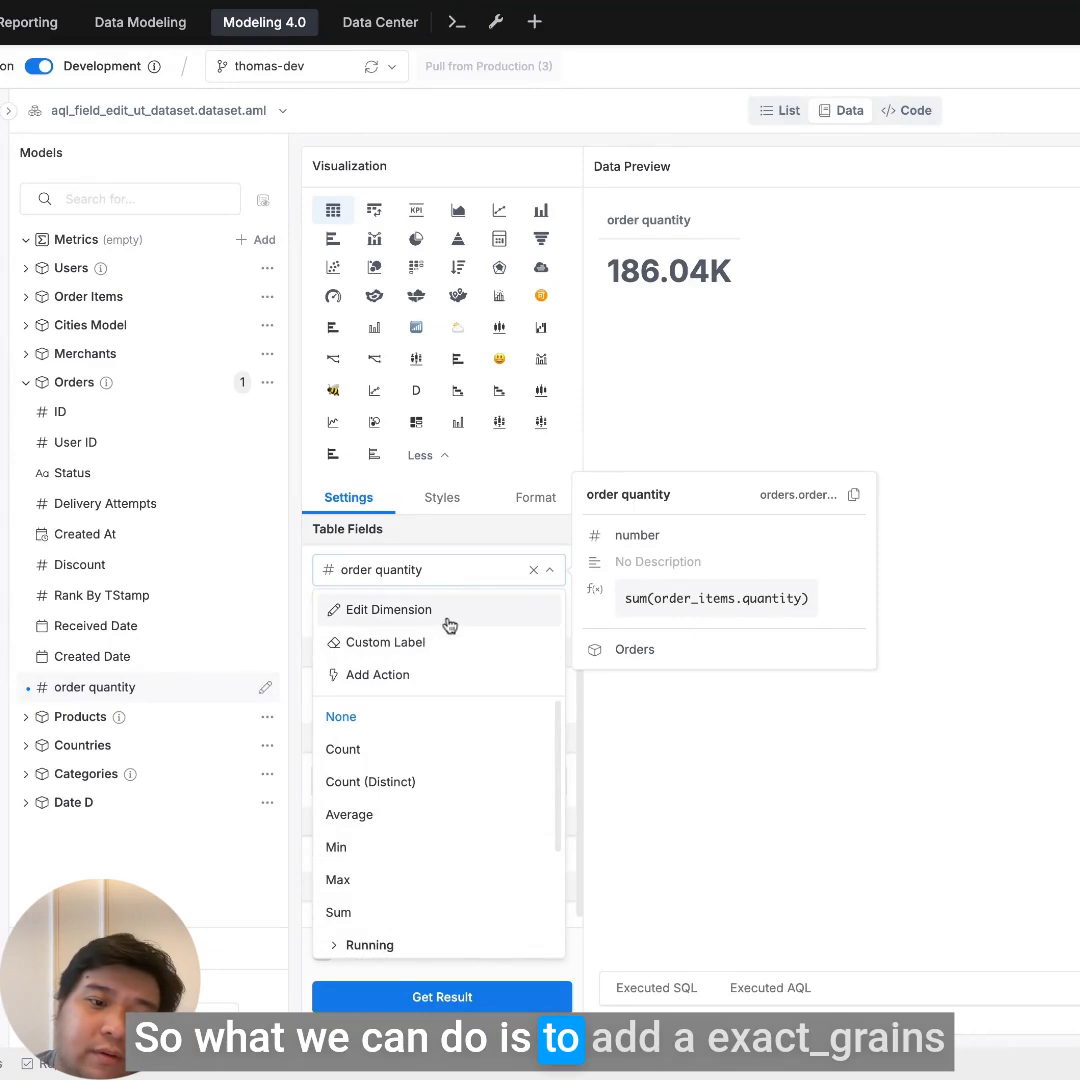
pyautogui.click(449, 612)
pyautogui.write('| e')
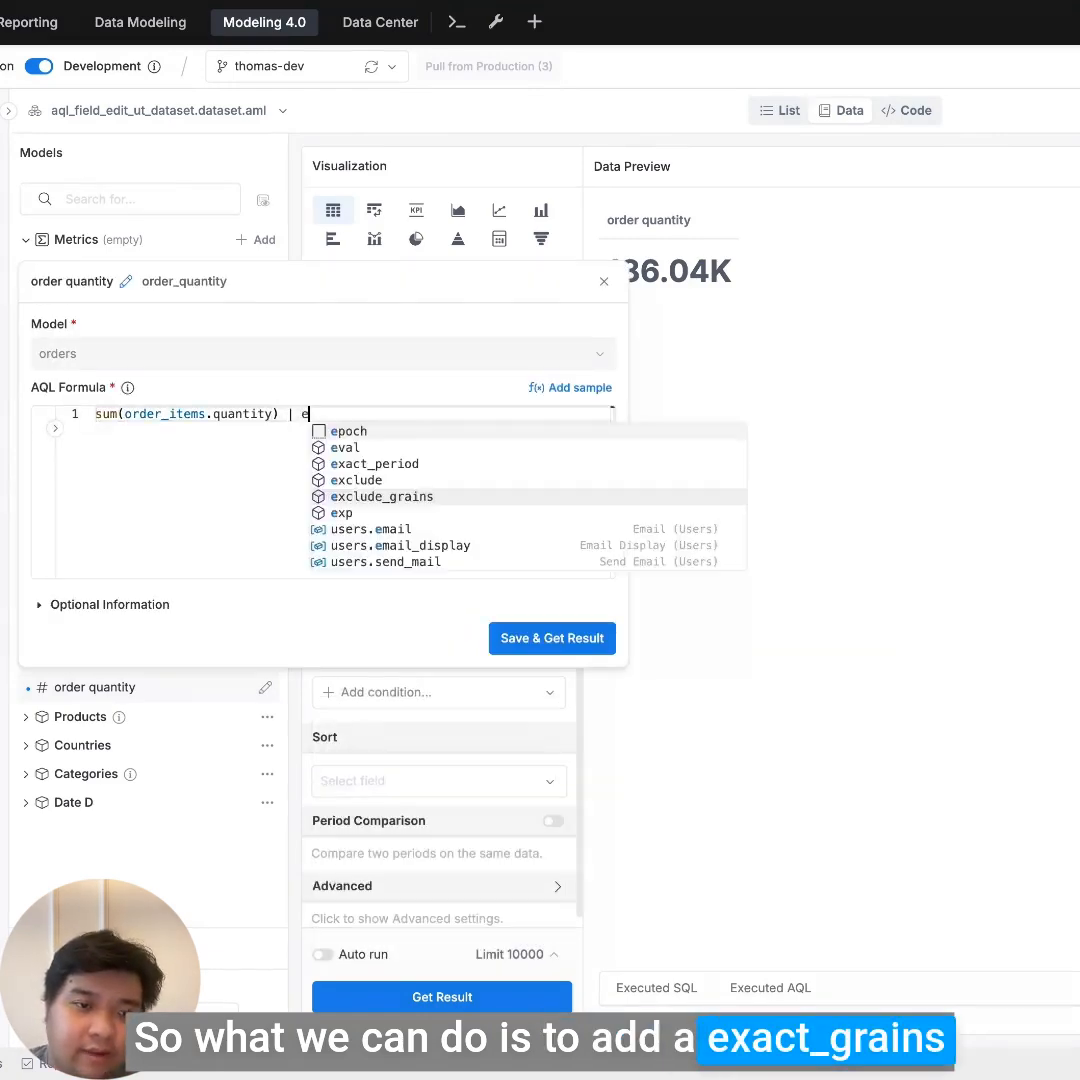
pyautogui.write('xact_grains(')
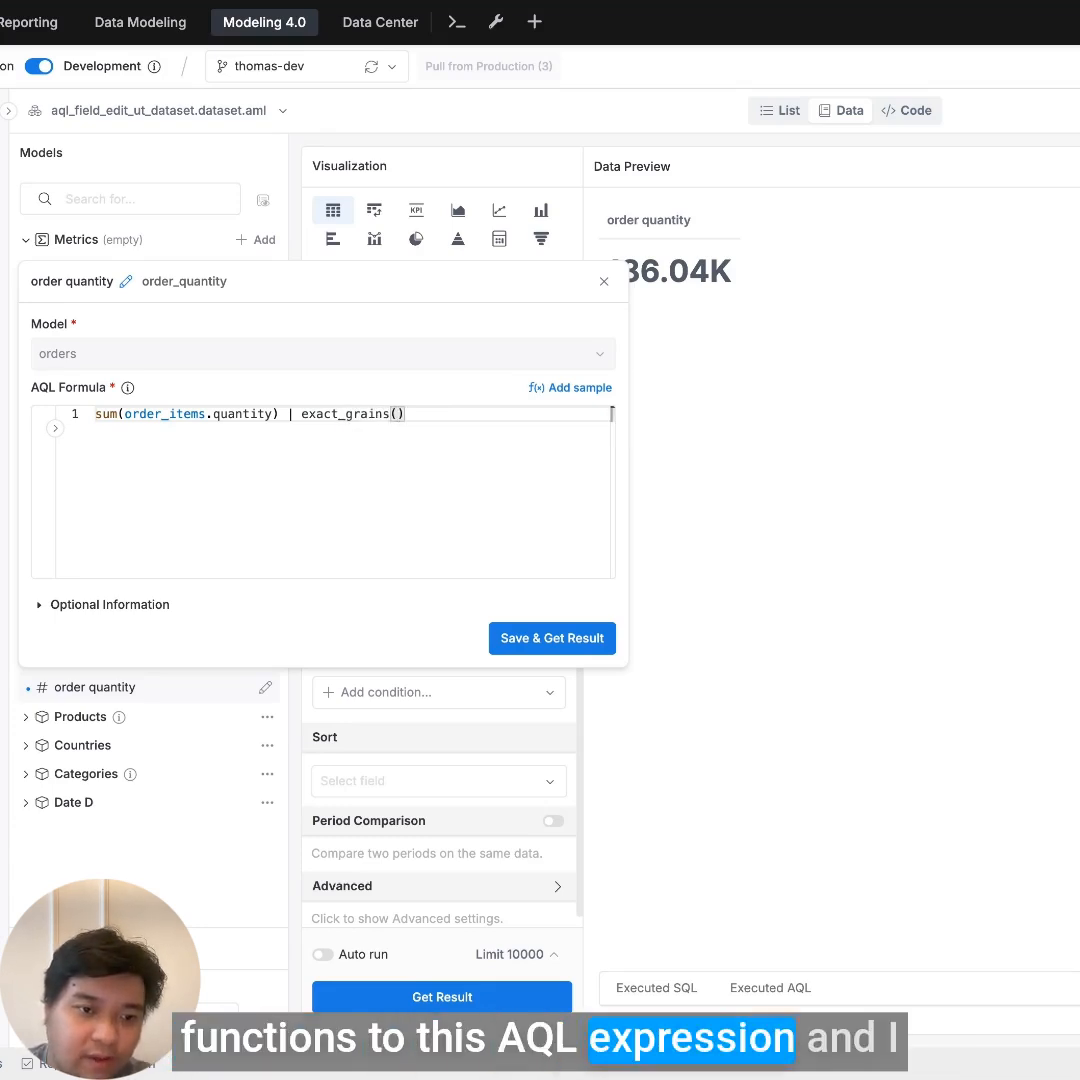
pyautogui.write('orders')
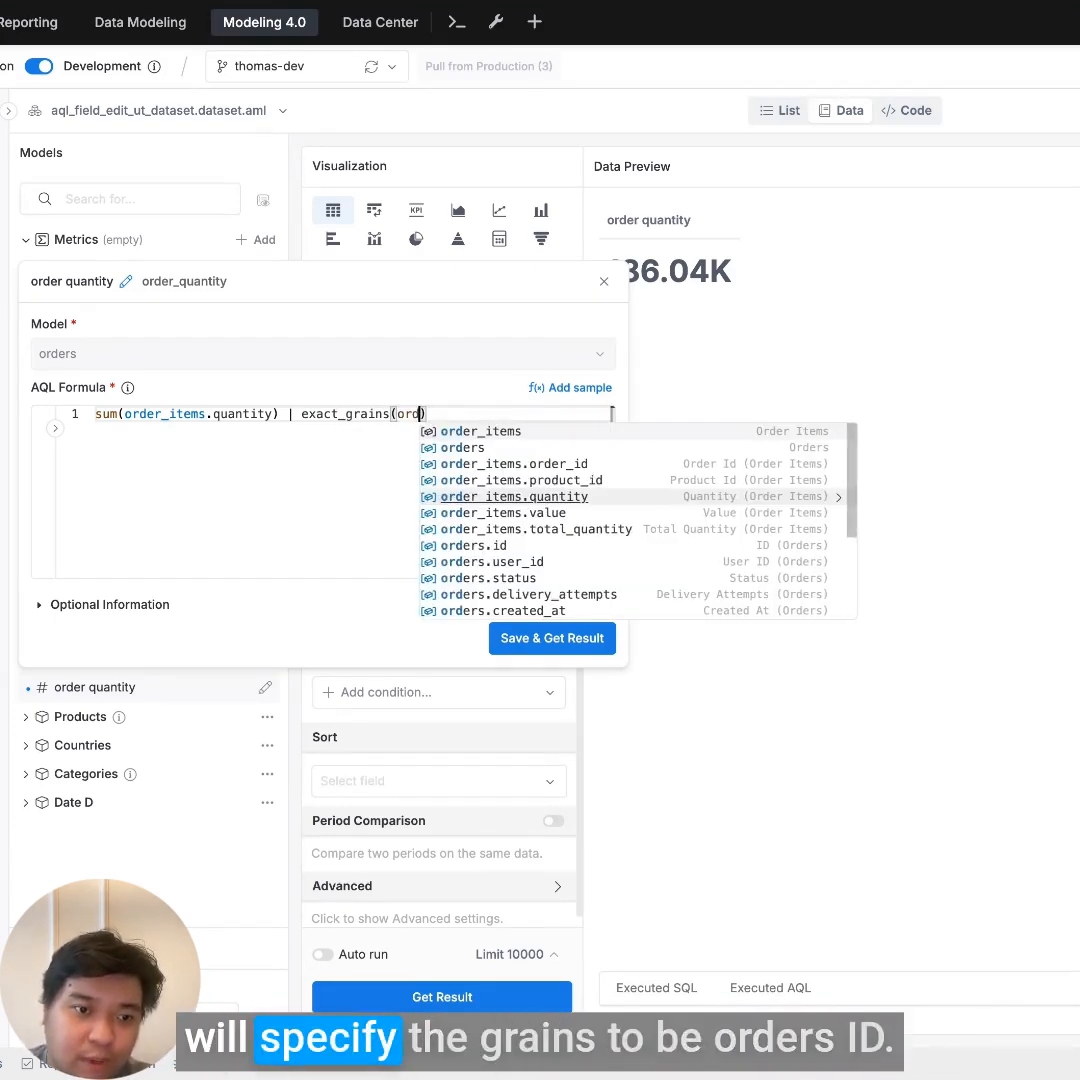
pyautogui.write('.id')
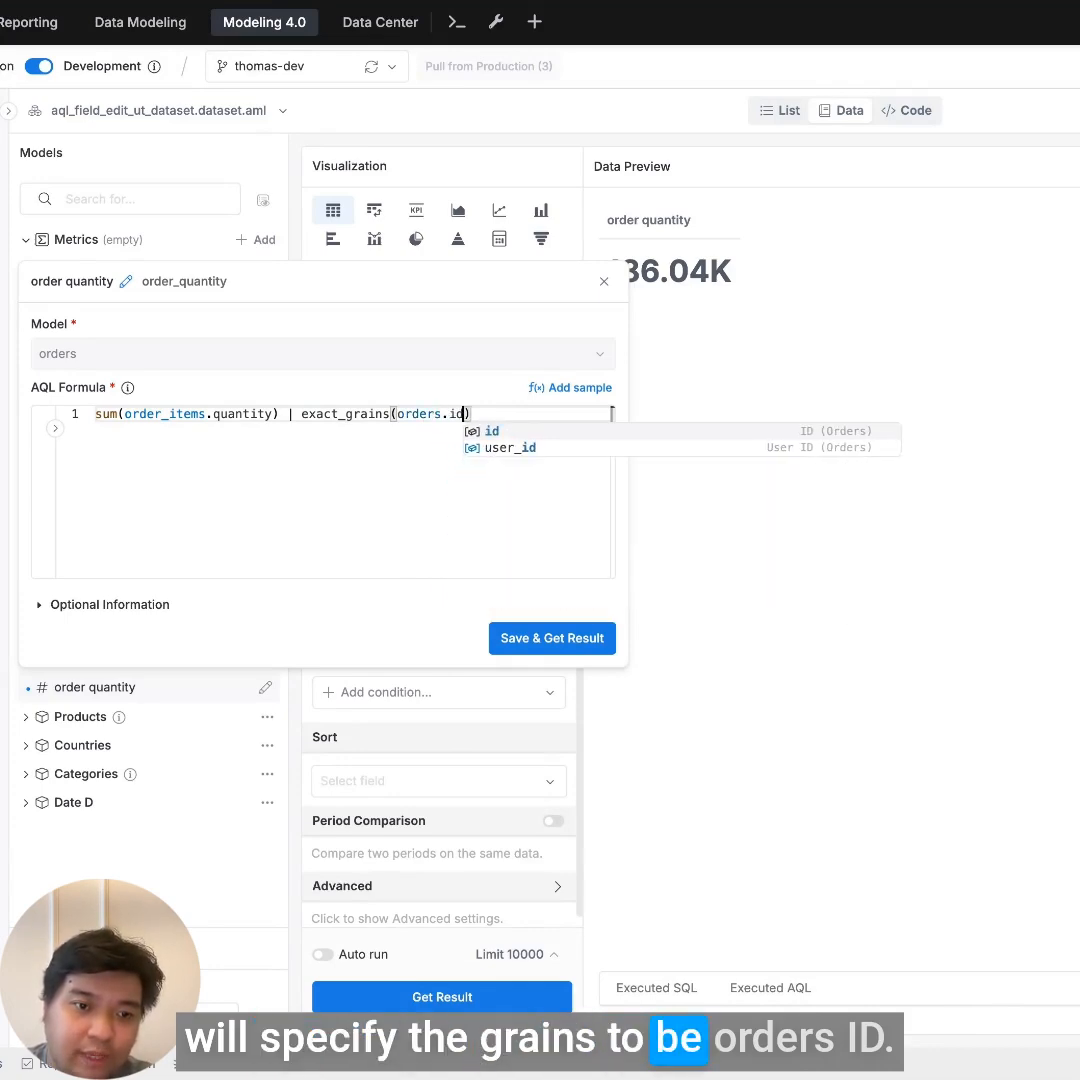
pyautogui.write(')')
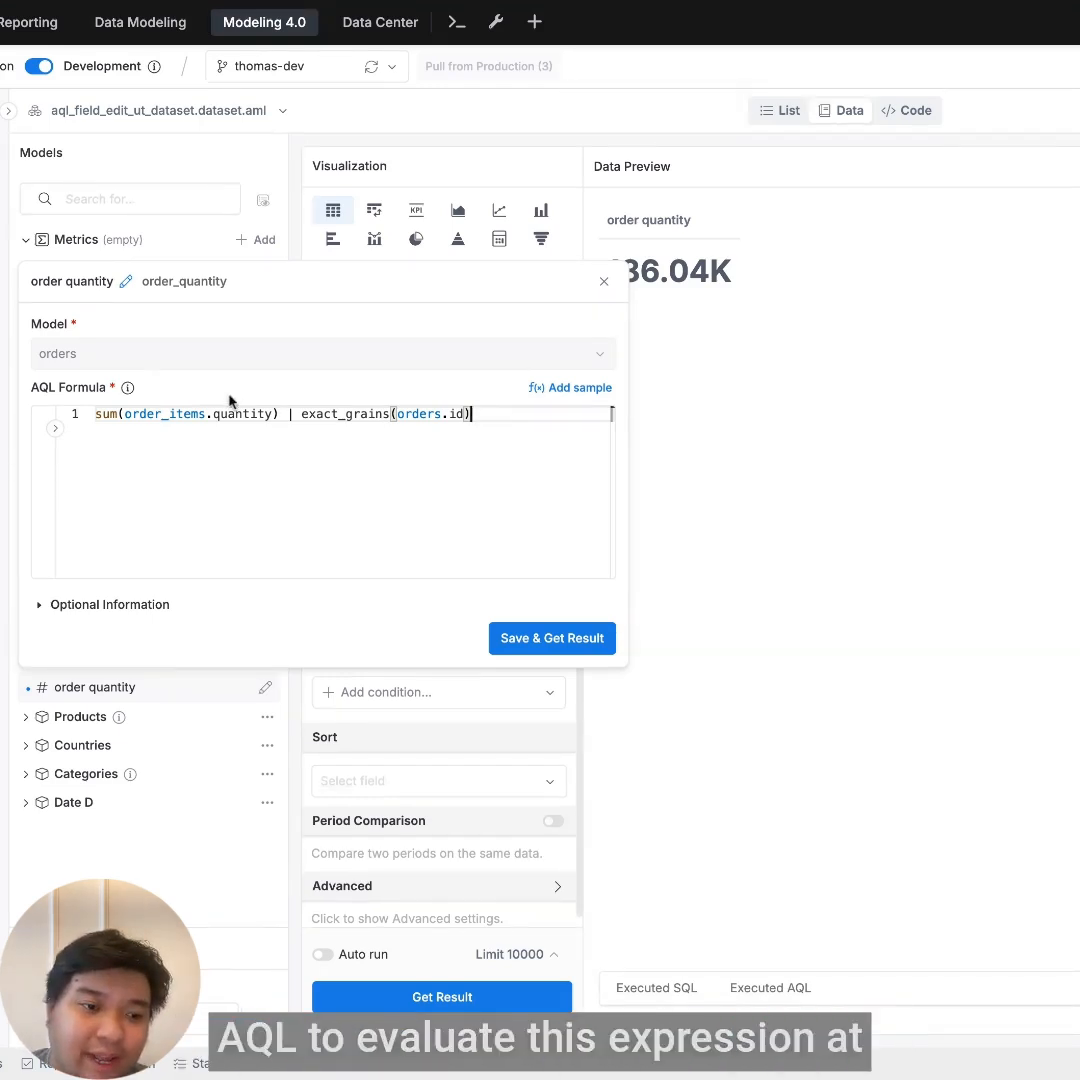
pyautogui.moveTo(280, 414); pyautogui.dragTo(53, 420)
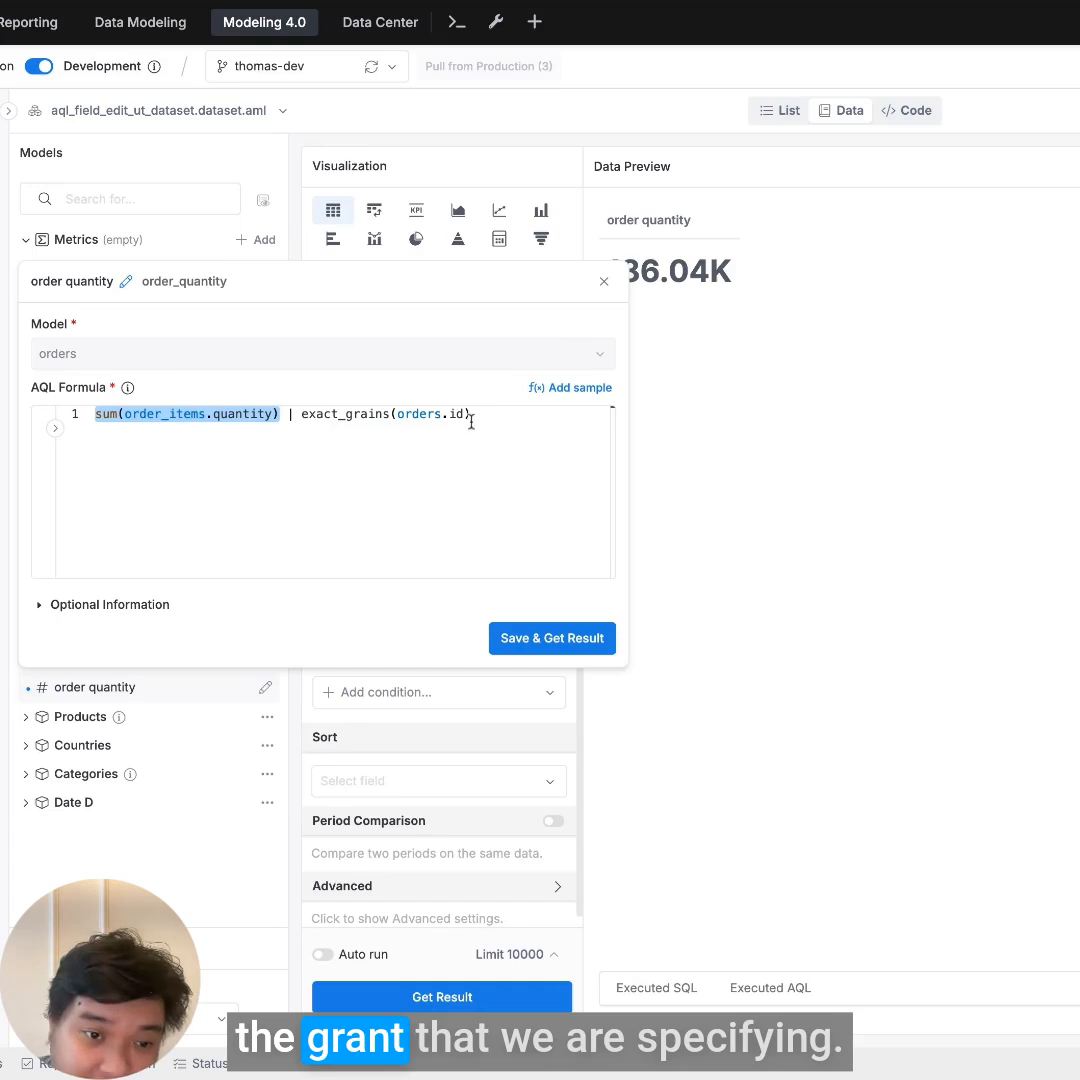
pyautogui.moveTo(463, 414); pyautogui.dragTo(420, 414)
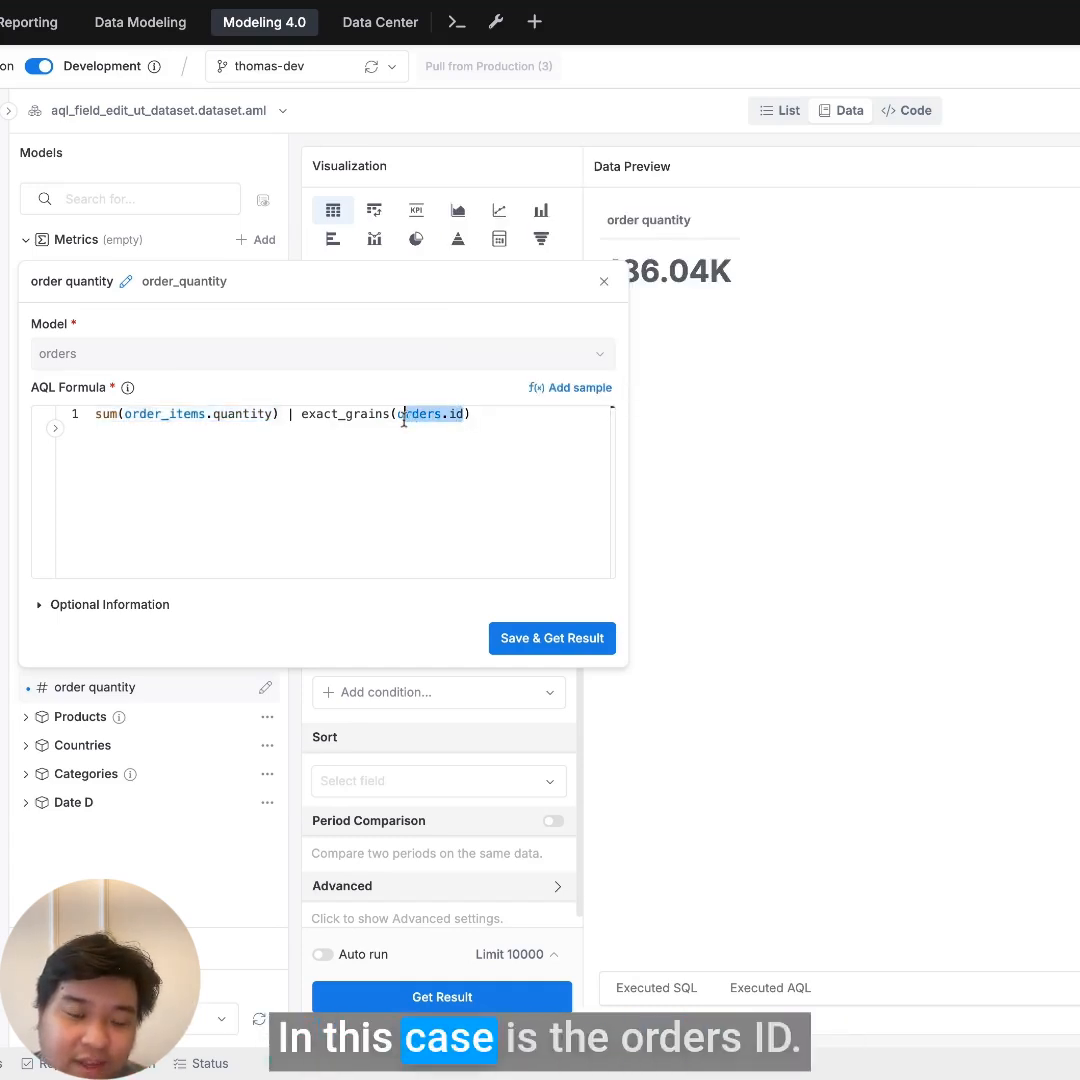
pyautogui.click(398, 414)
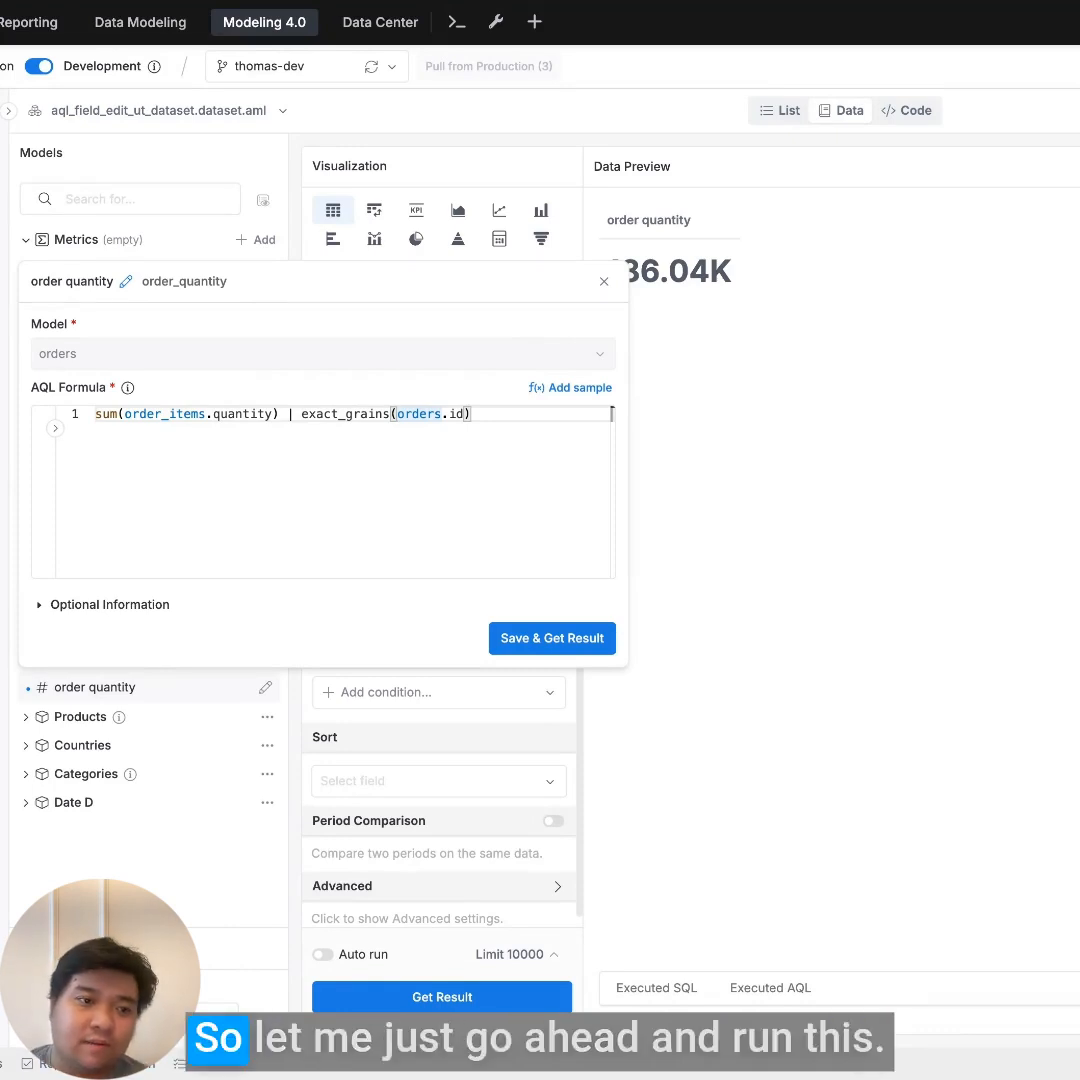
pyautogui.click(554, 637)
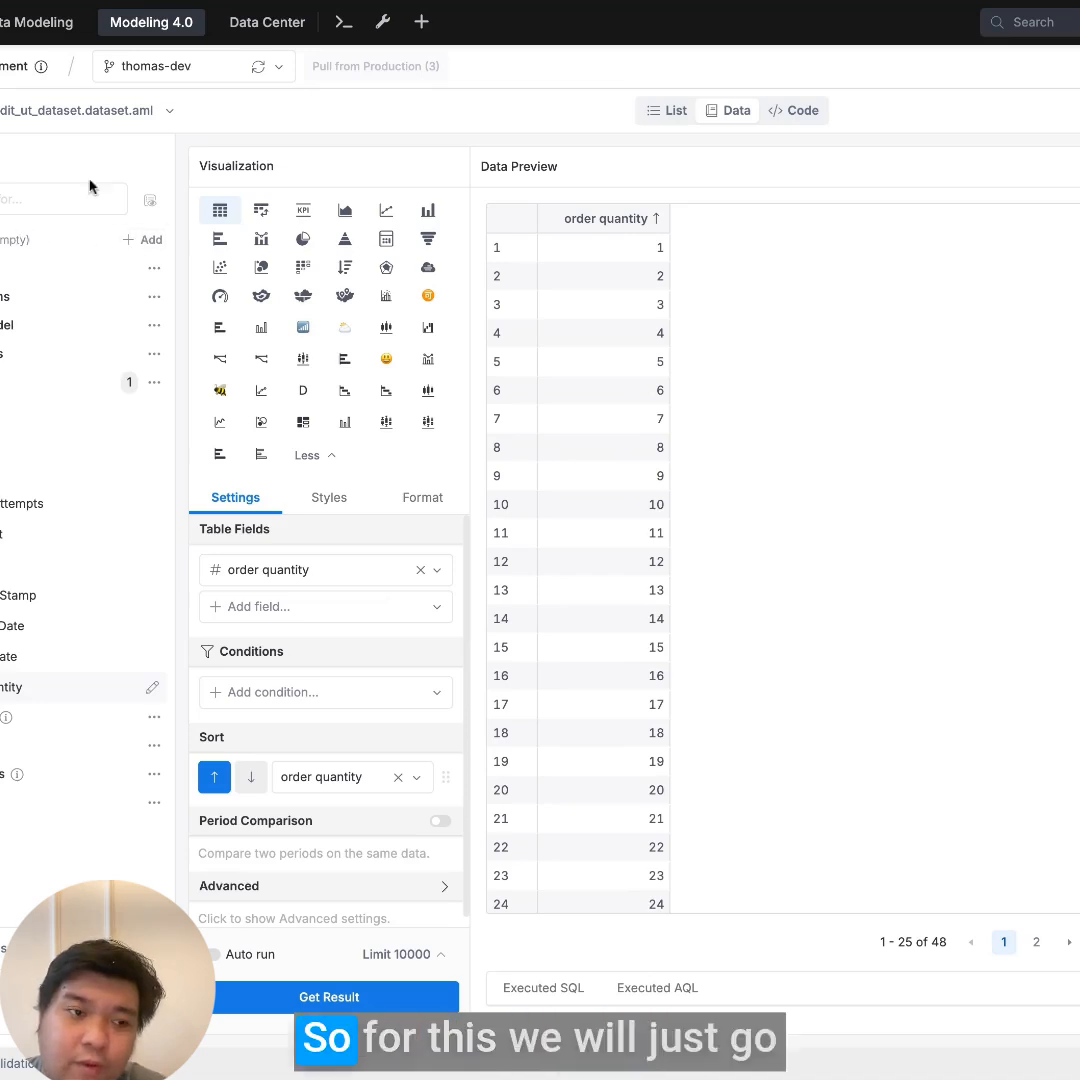
# Create a metric named "total orders" defined as count(orders.id) and get its result.
pyautogui.click(149, 241)
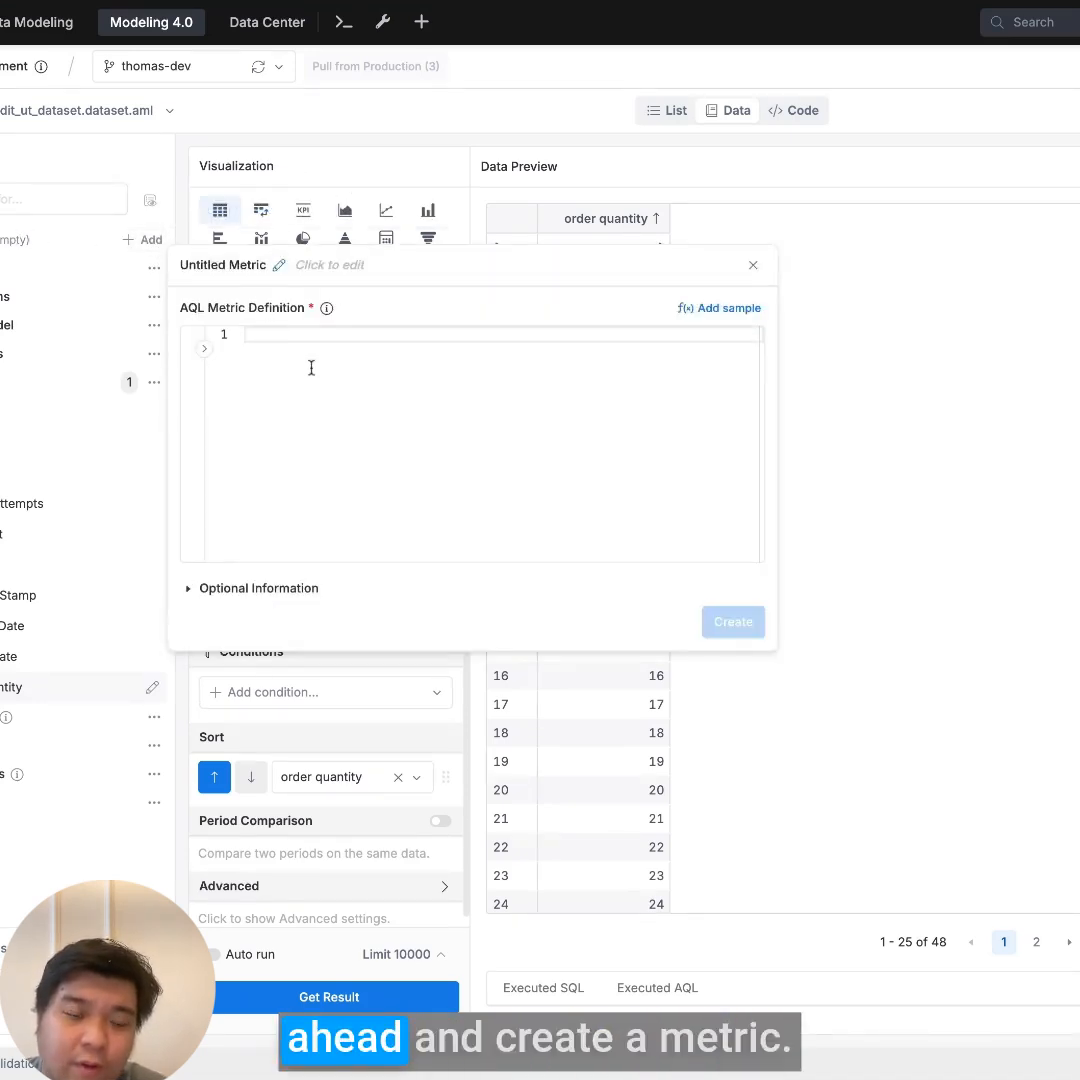
pyautogui.write('cou')
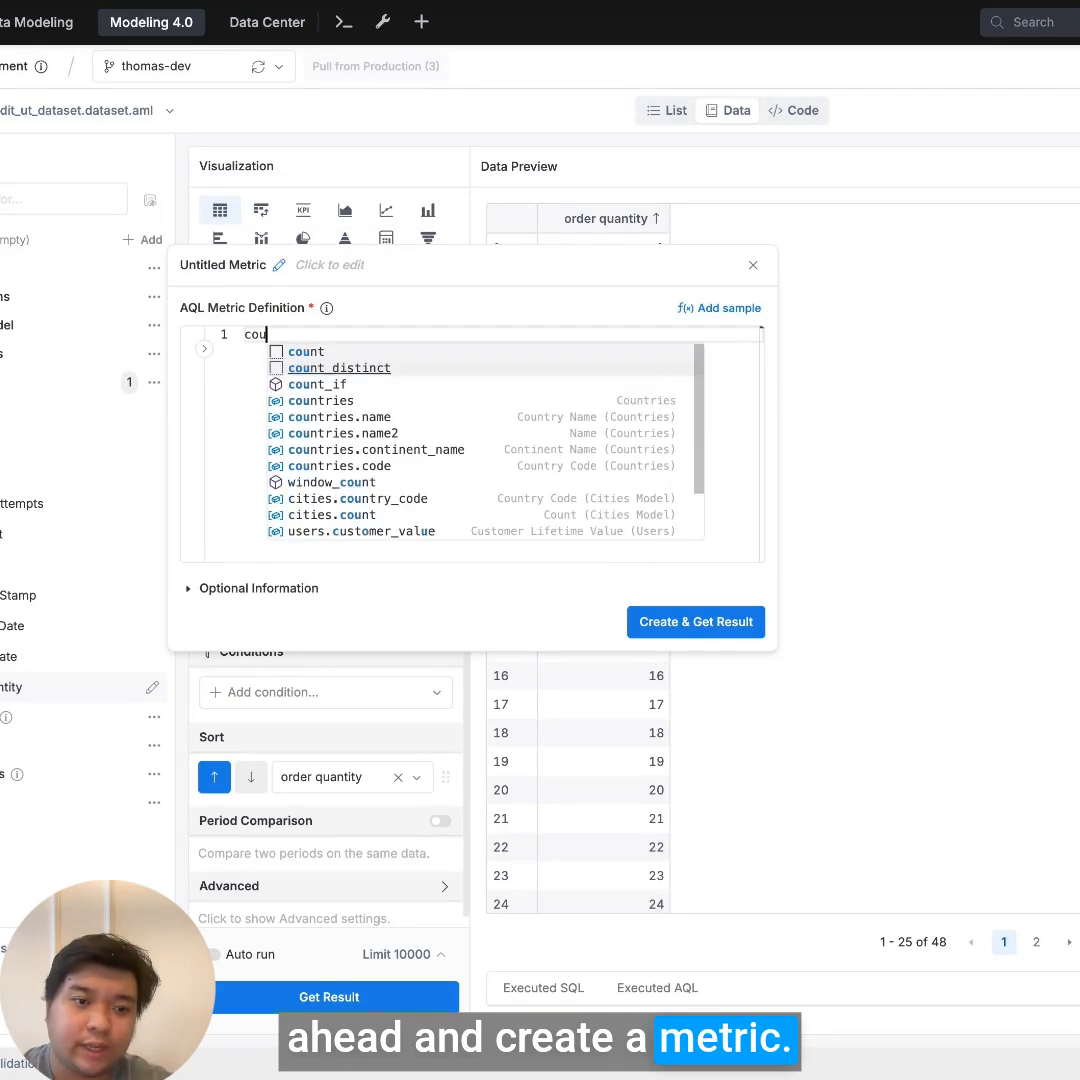
pyautogui.write('nt(o')
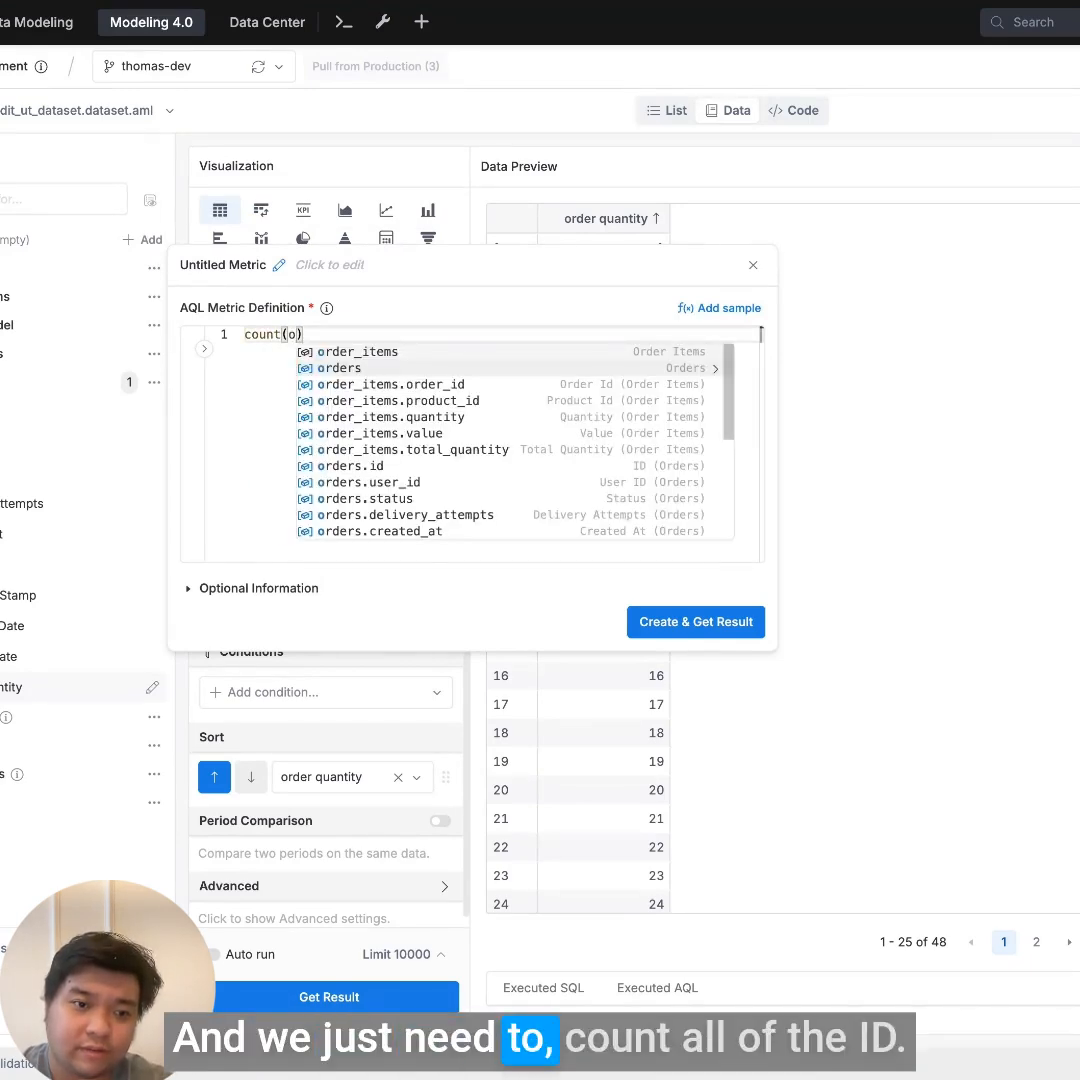
pyautogui.write('rders.id')
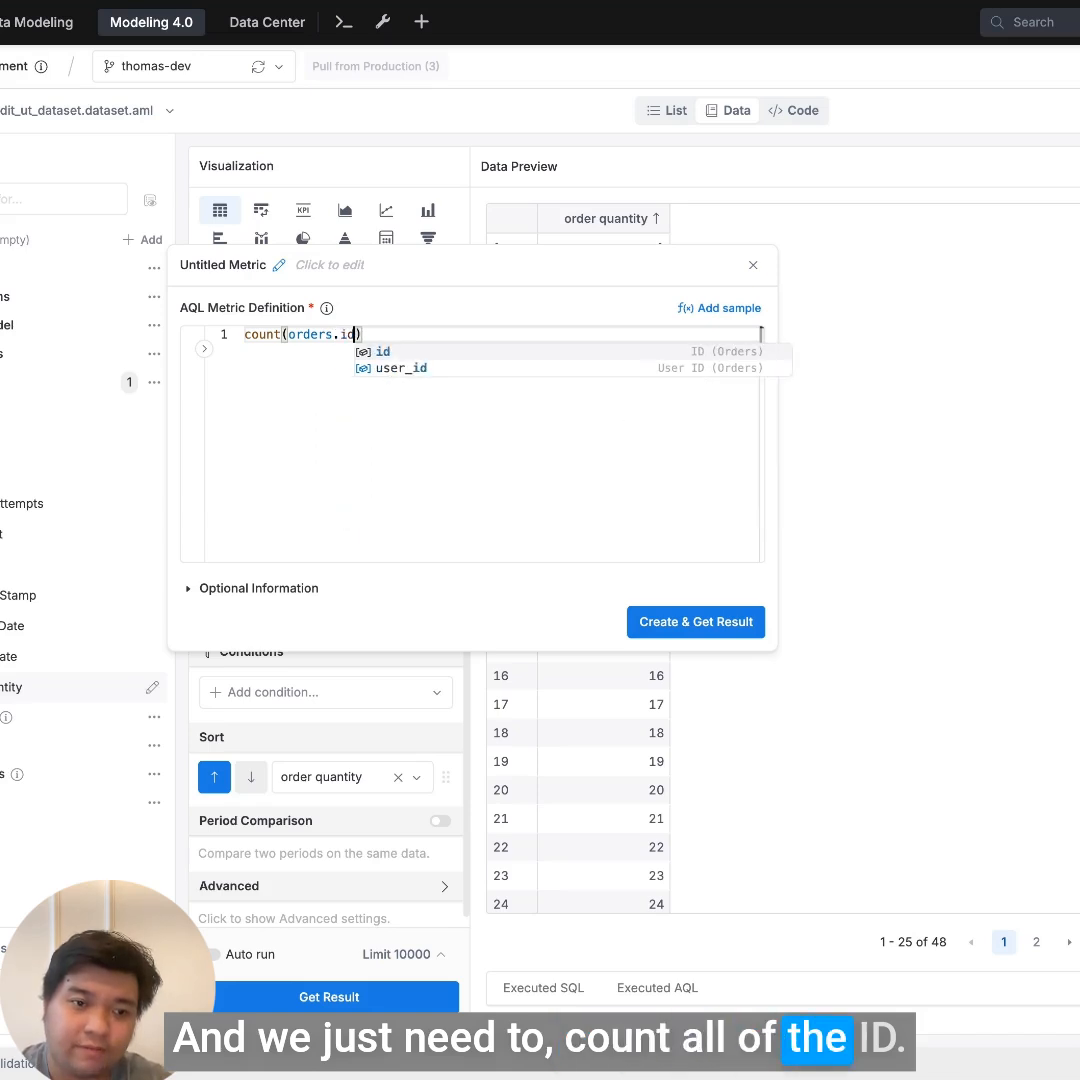
pyautogui.press('Escape')
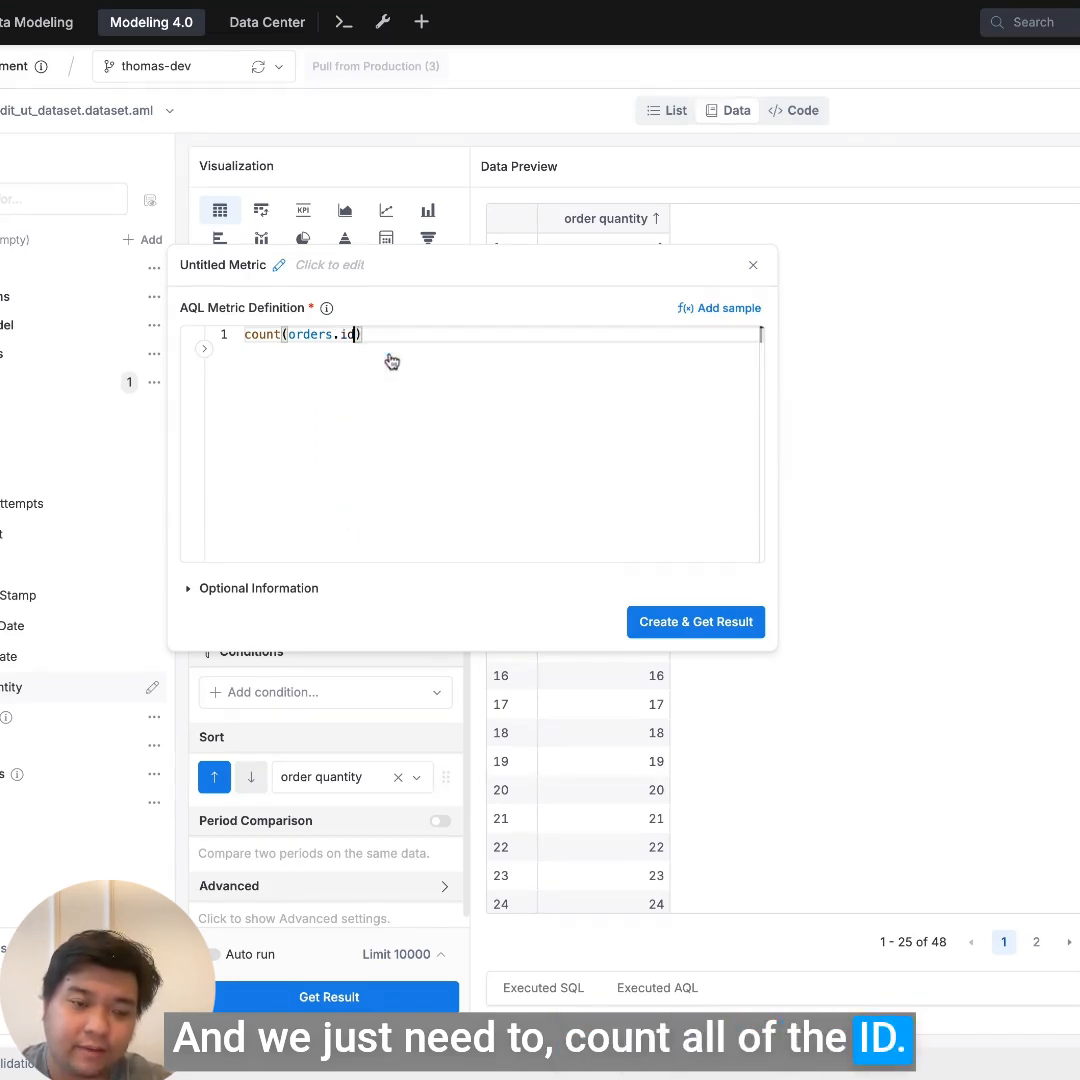
pyautogui.doubleClick(312, 338)
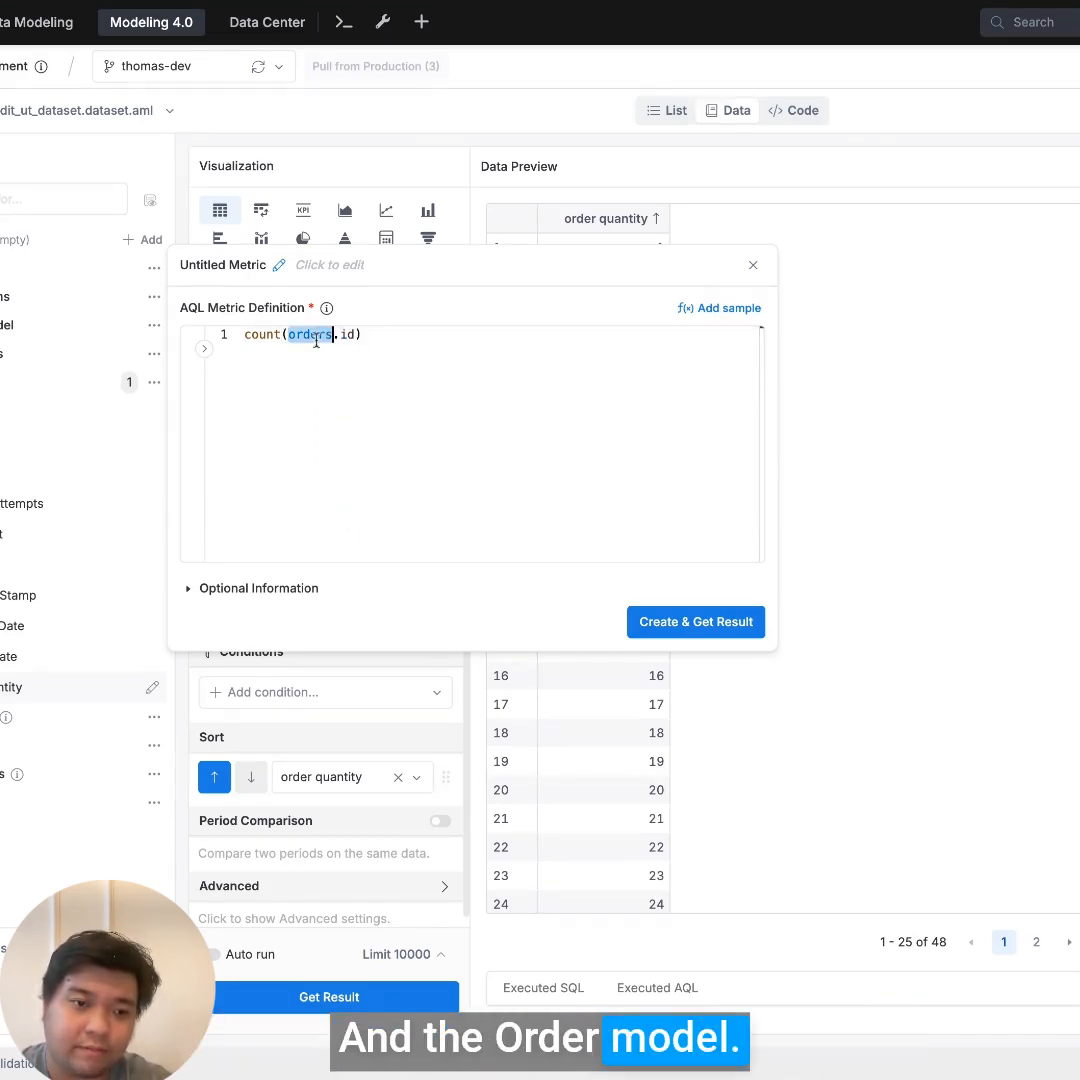
pyautogui.click(249, 268)
pyautogui.write('total orders')
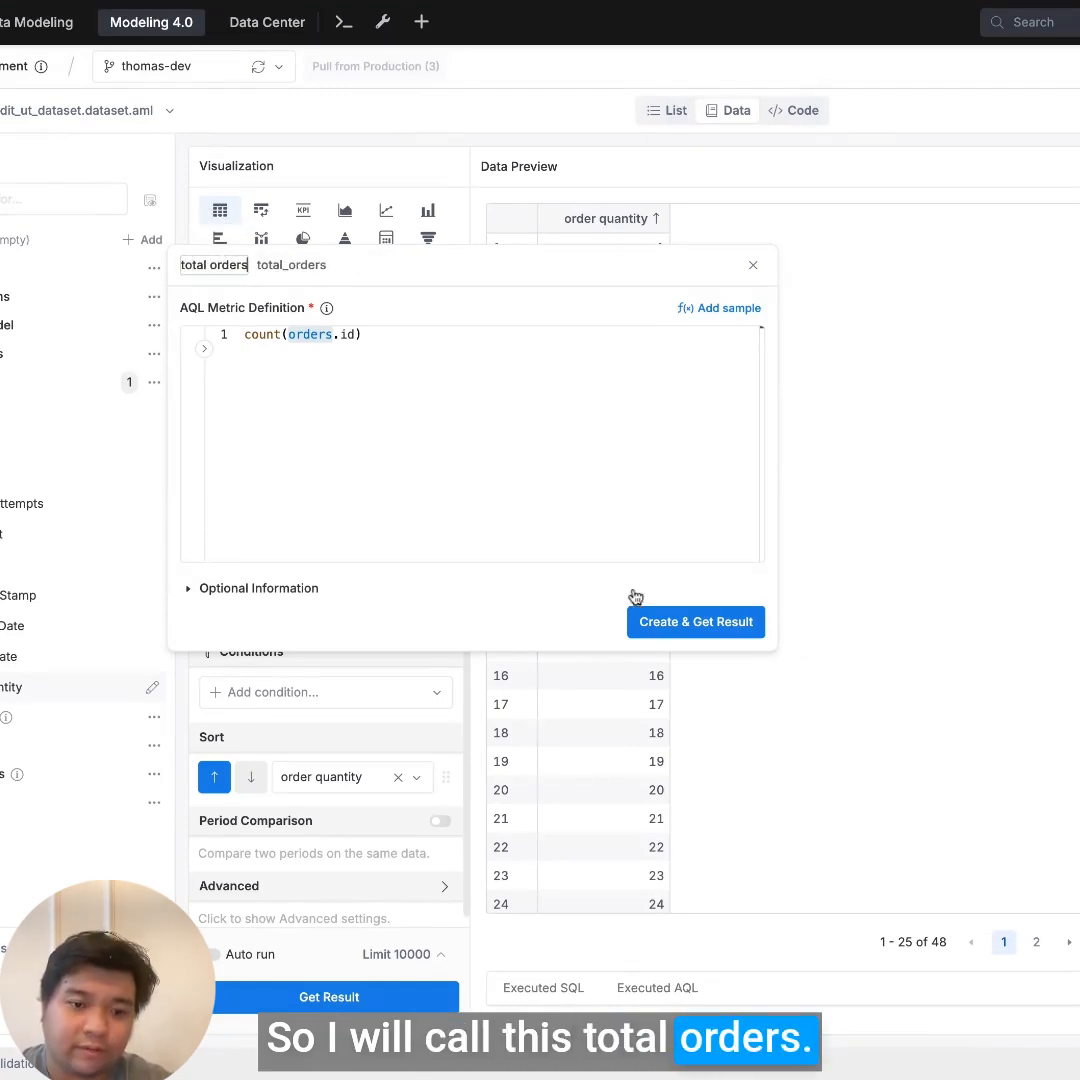
pyautogui.press('Return')
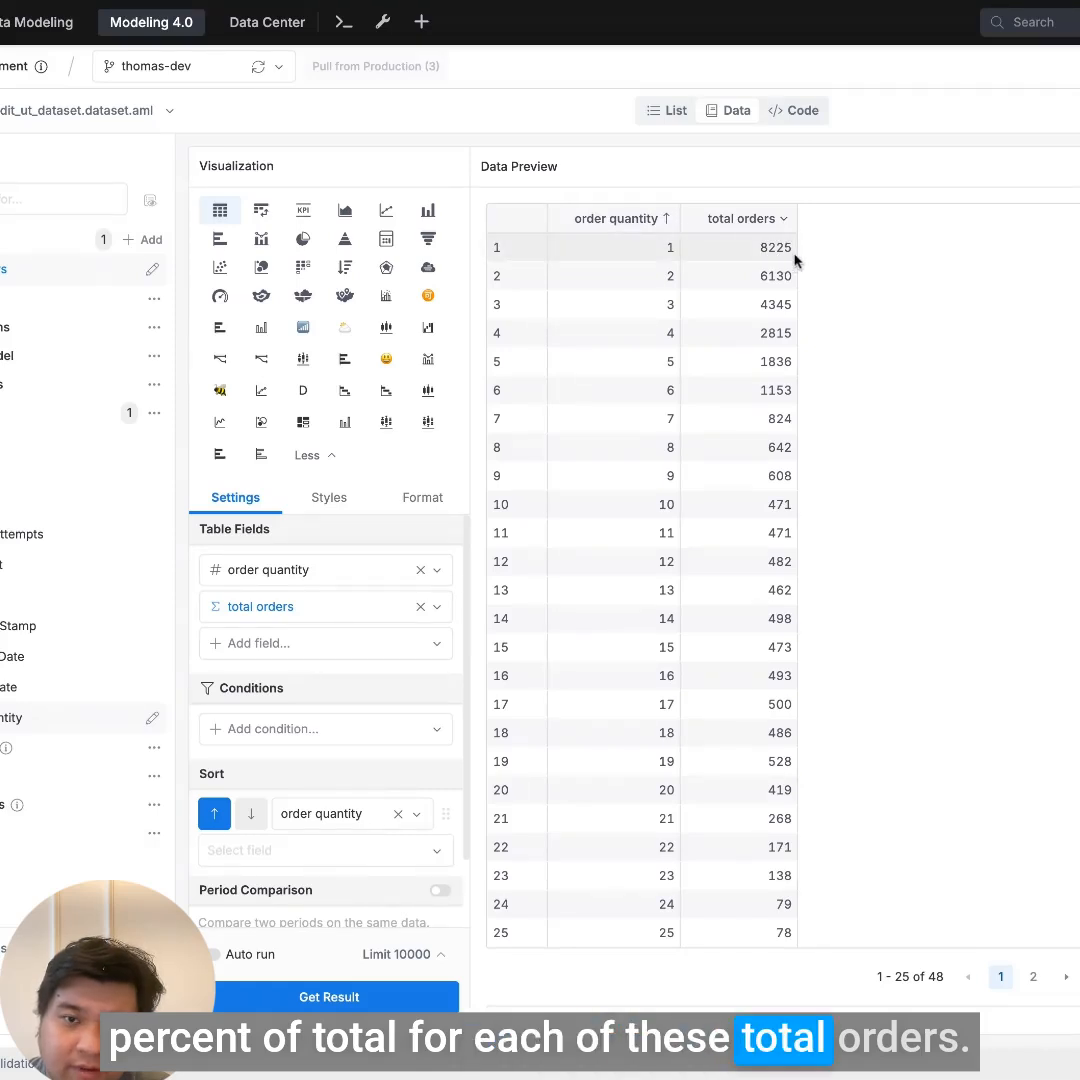
# Start a new AQL metric as another table field and name it "percent of total".
pyautogui.click(272, 652)
pyautogui.click(268, 684)
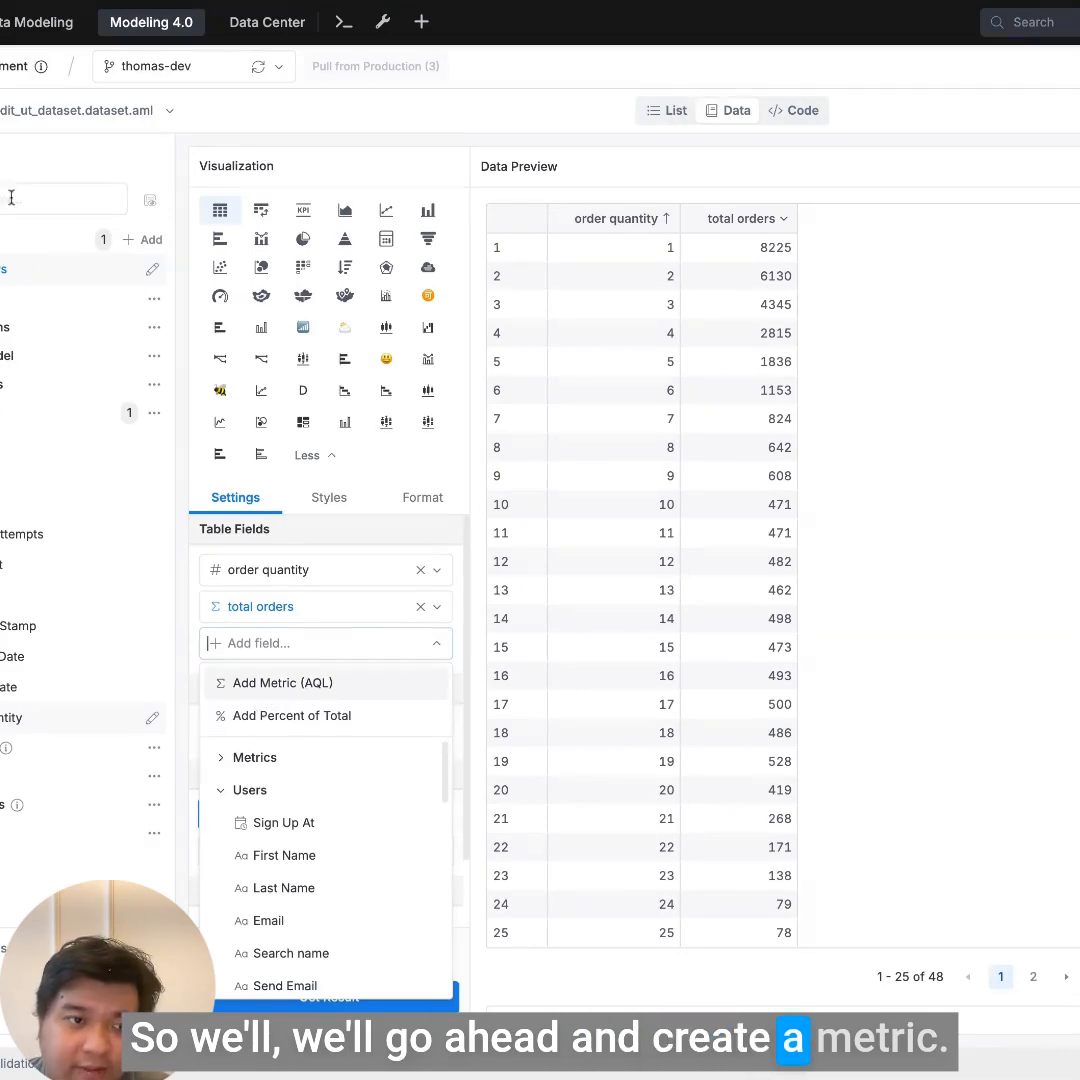
pyautogui.click(229, 275)
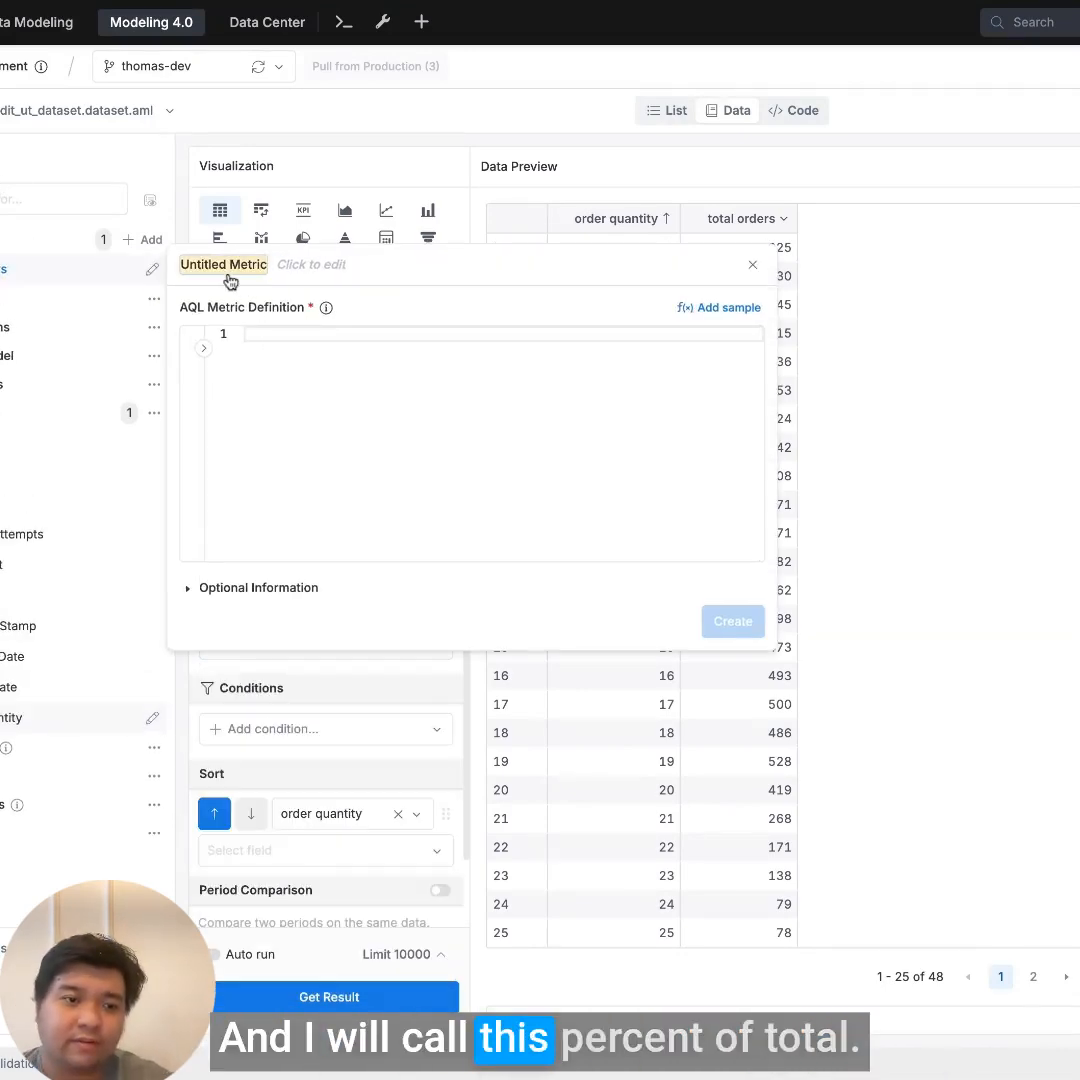
pyautogui.write('percent of total')
# Enter total_orders * 1.0 / total_orders as the definition of the percent of total metric.
pyautogui.click(385, 410)
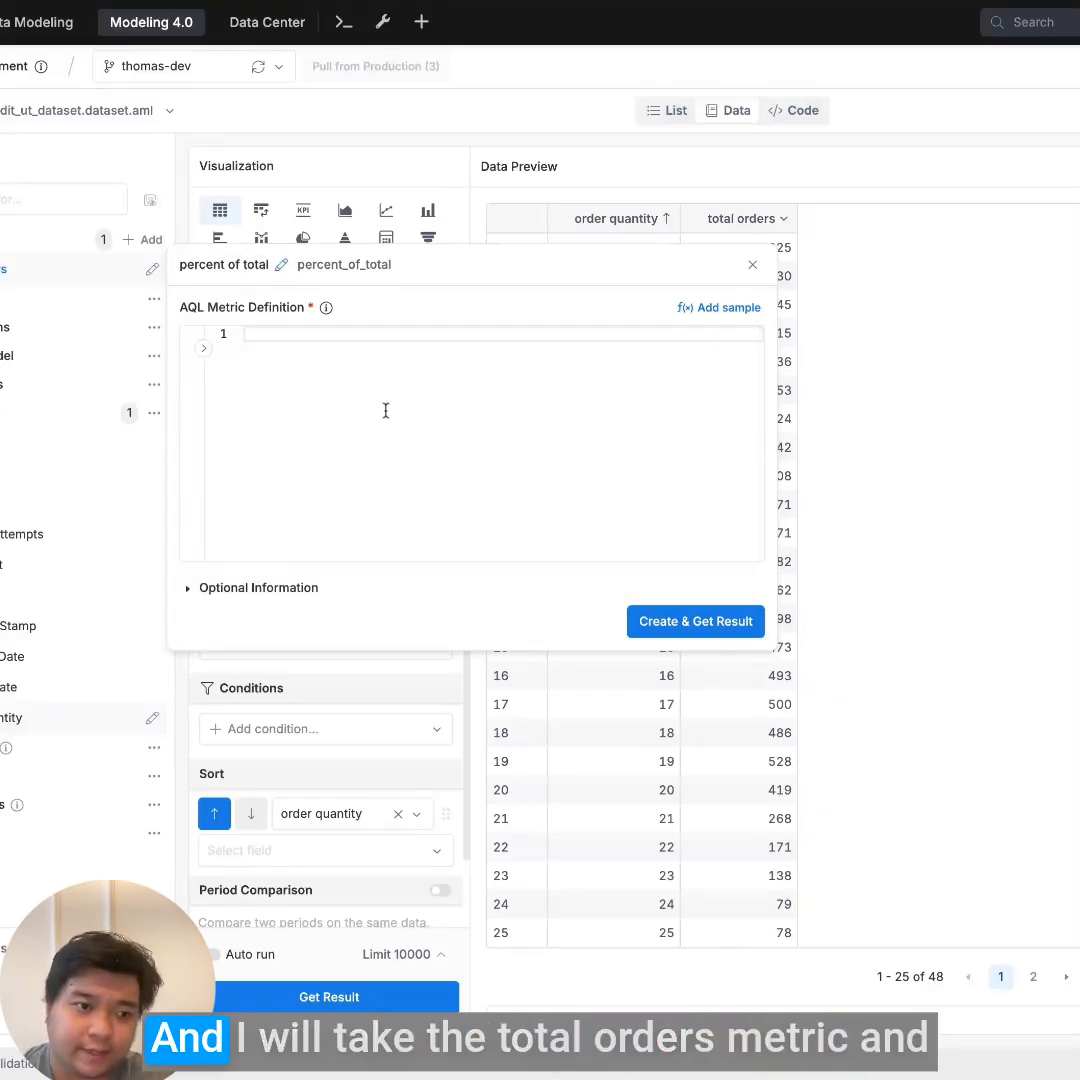
pyautogui.write('to')
pyautogui.press('Return')
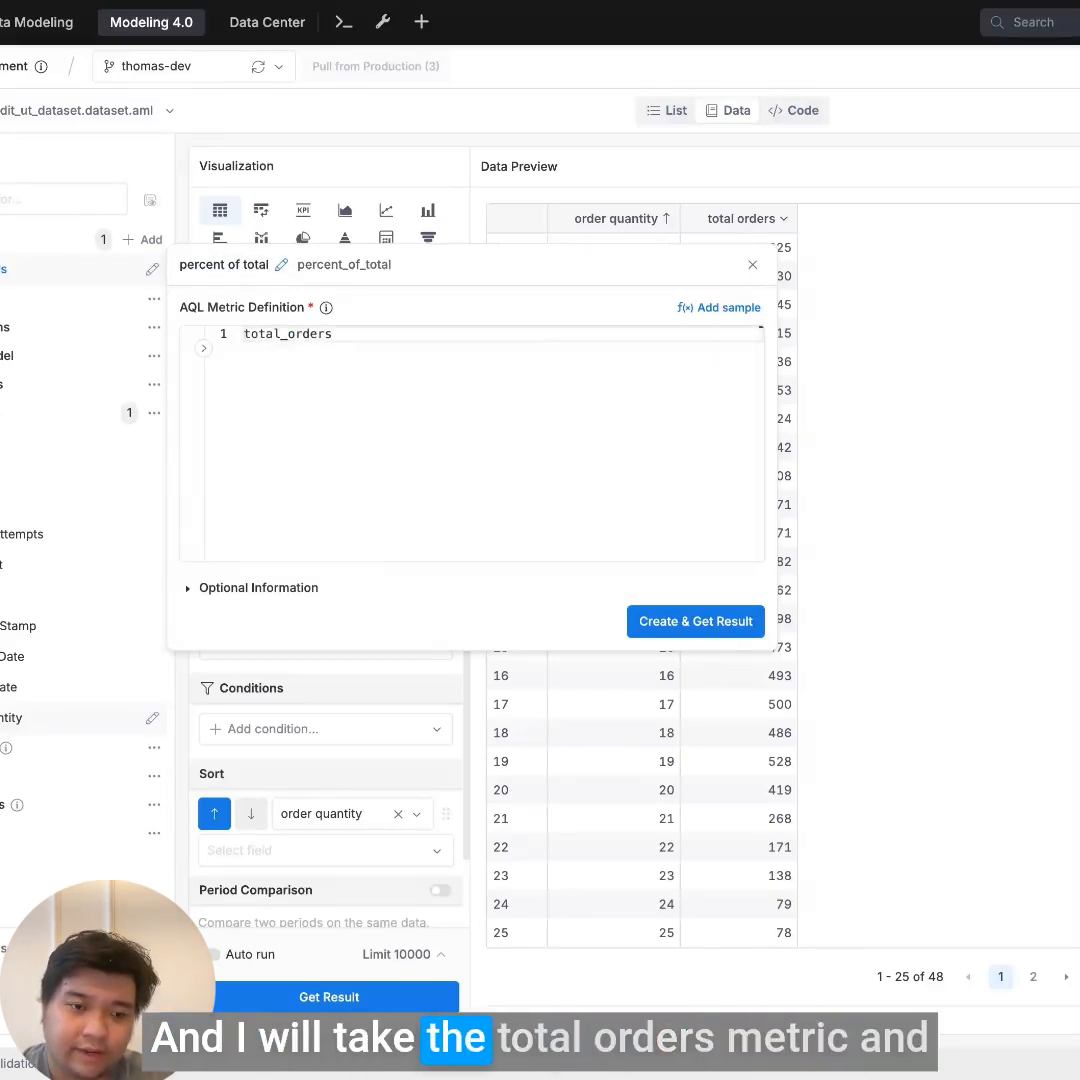
pyautogui.write('* 1.')
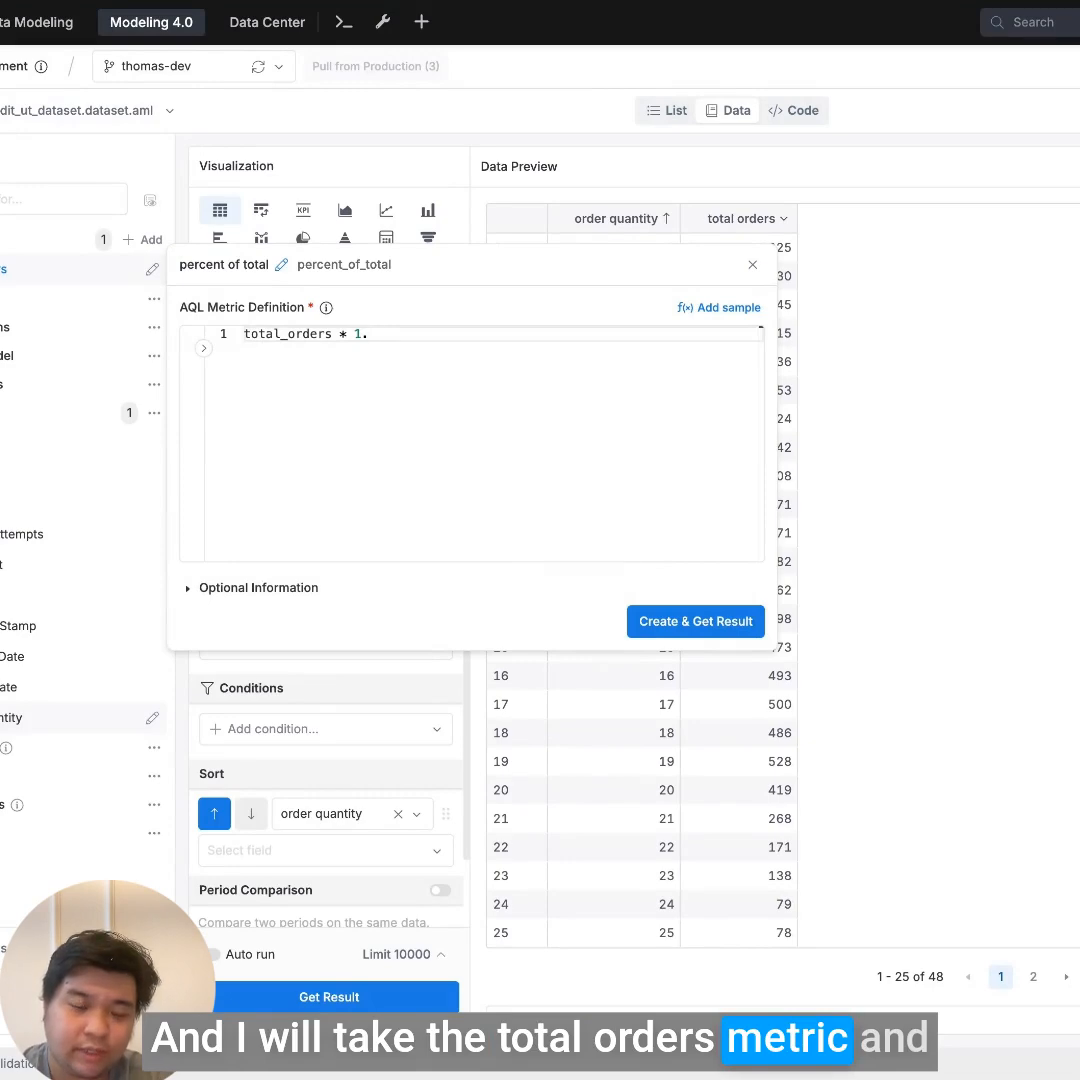
pyautogui.write('0 / total')
pyautogui.press('Return')
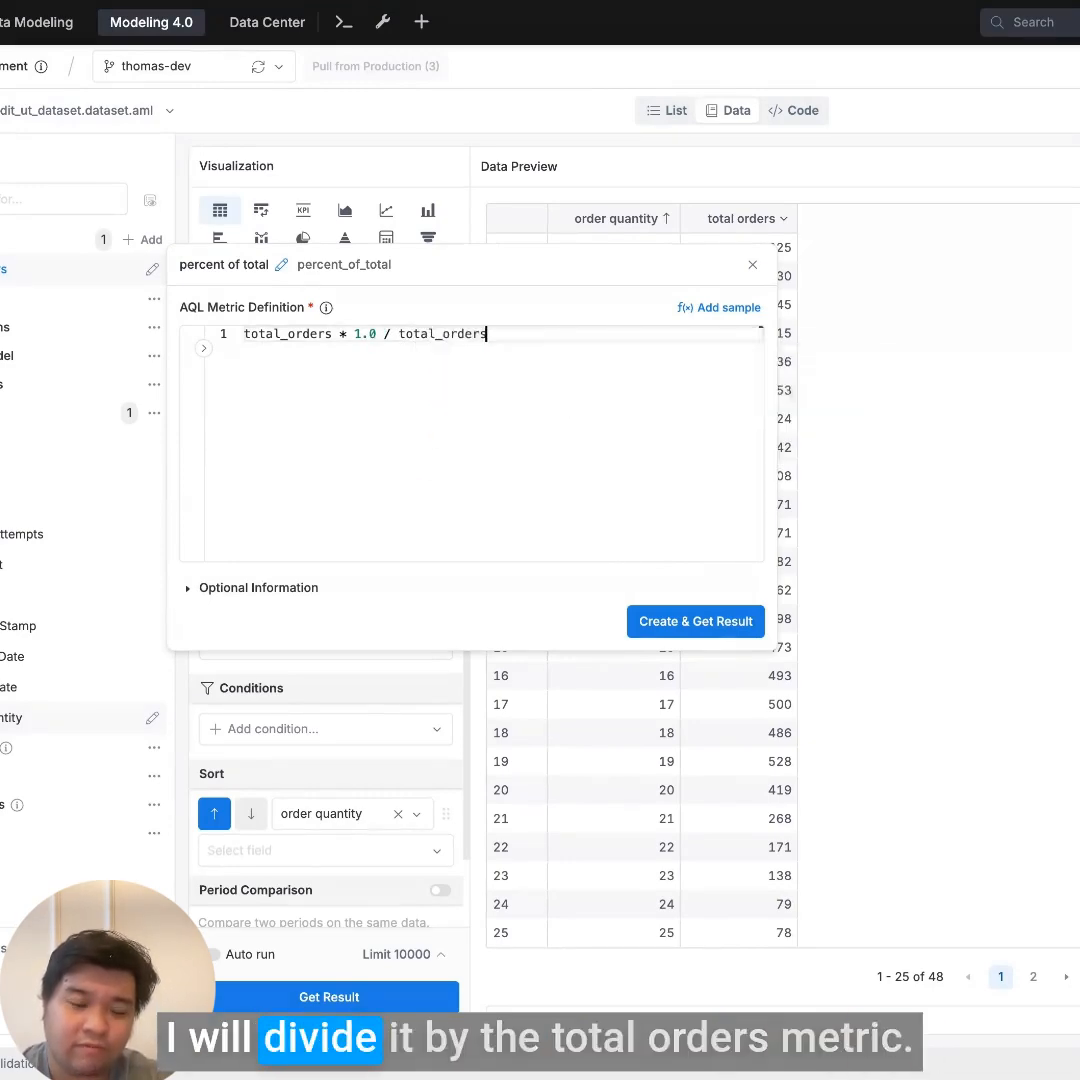
# Parenthesize both sides of the division so the formula reads (total_orders * 1.0) / (total_orders).
pyautogui.click(400, 334)
pyautogui.write('(')
pyautogui.click(515, 337)
pyautogui.click(246, 334)
pyautogui.write('(')
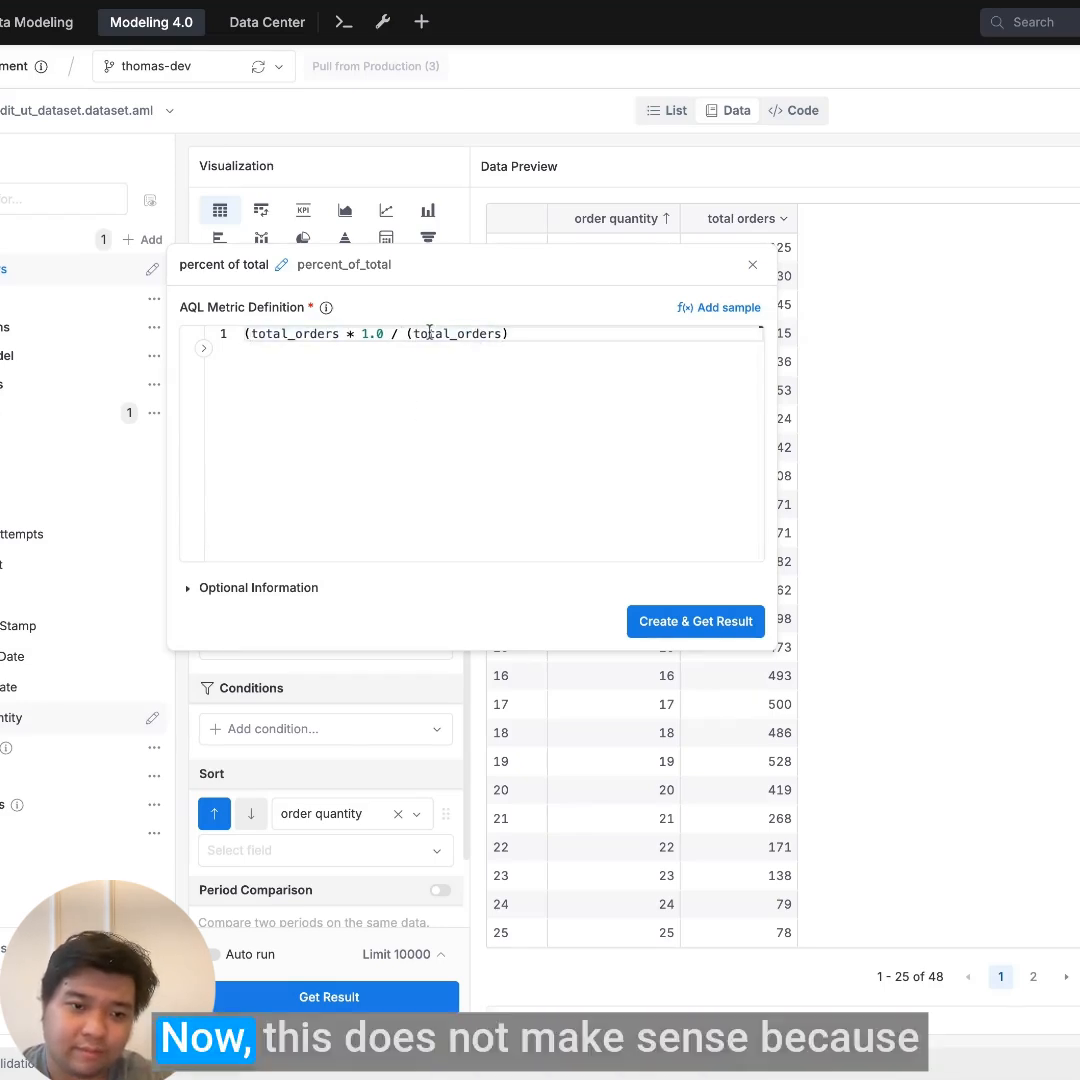
pyautogui.click(388, 334)
pyautogui.write(')')
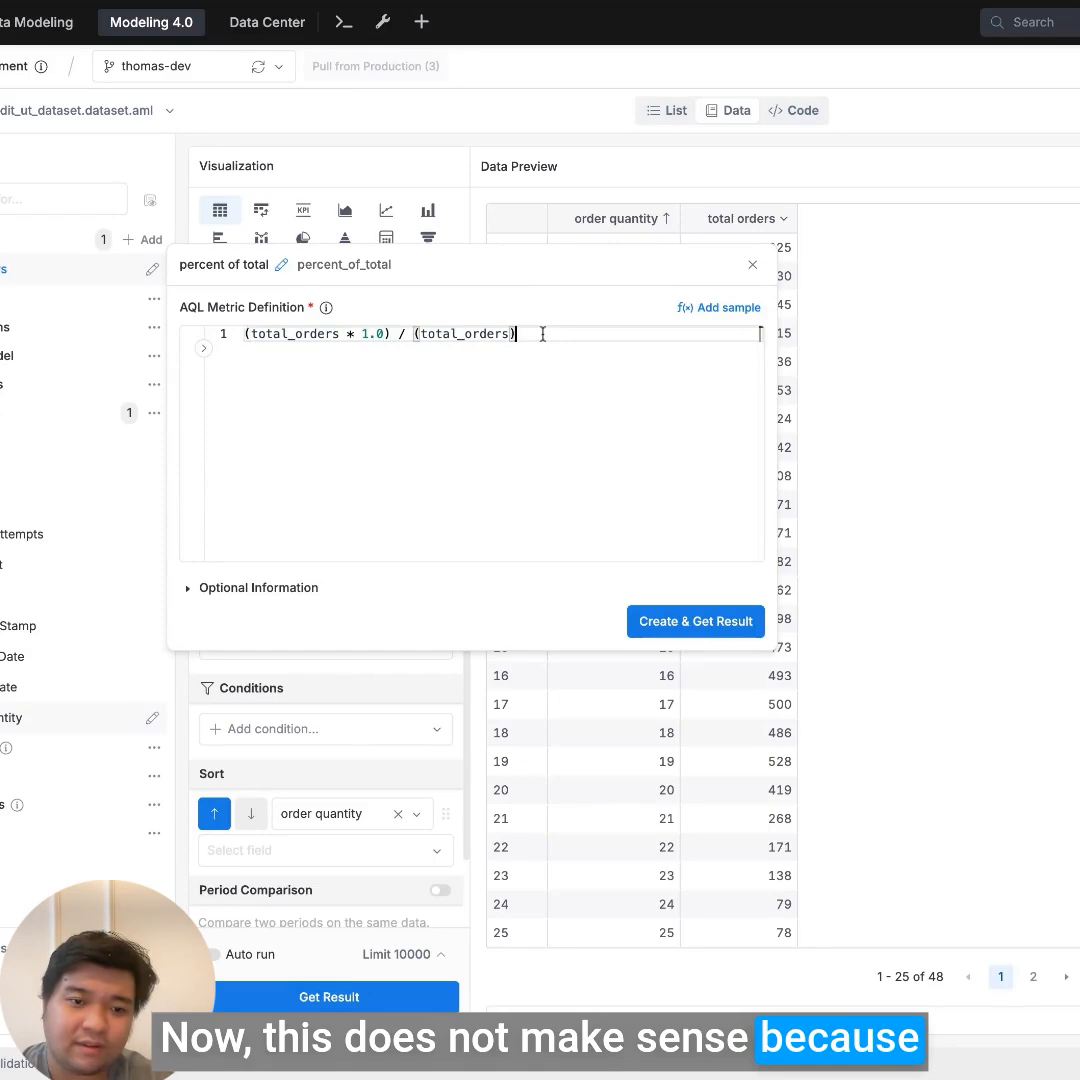
# Move the metric editor clear of the first data preview rows and review the total_orders denominator against the order quantity column.
pyautogui.moveTo(542, 334); pyautogui.dragTo(174, 340)
pyautogui.click(581, 386)
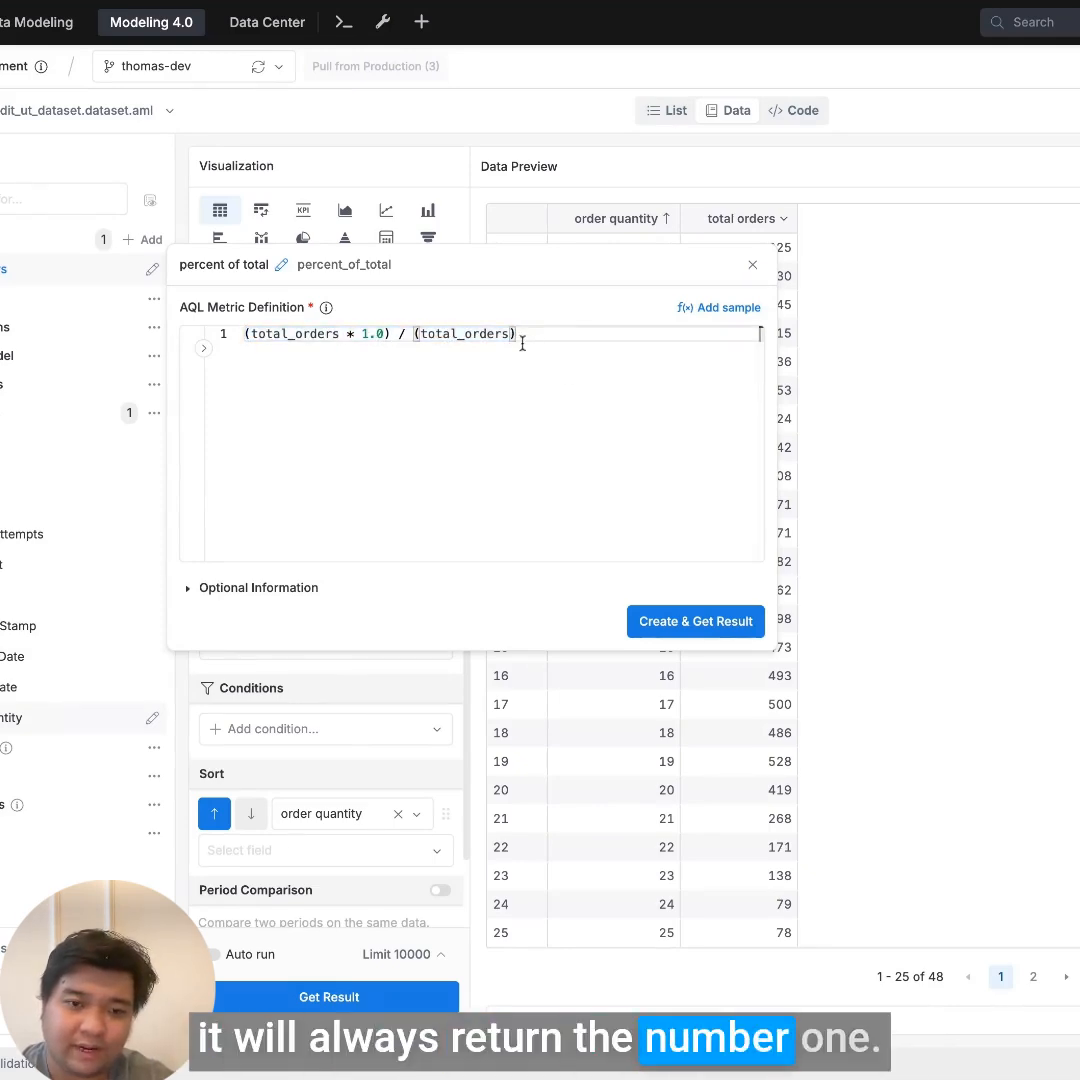
pyautogui.moveTo(508, 340)
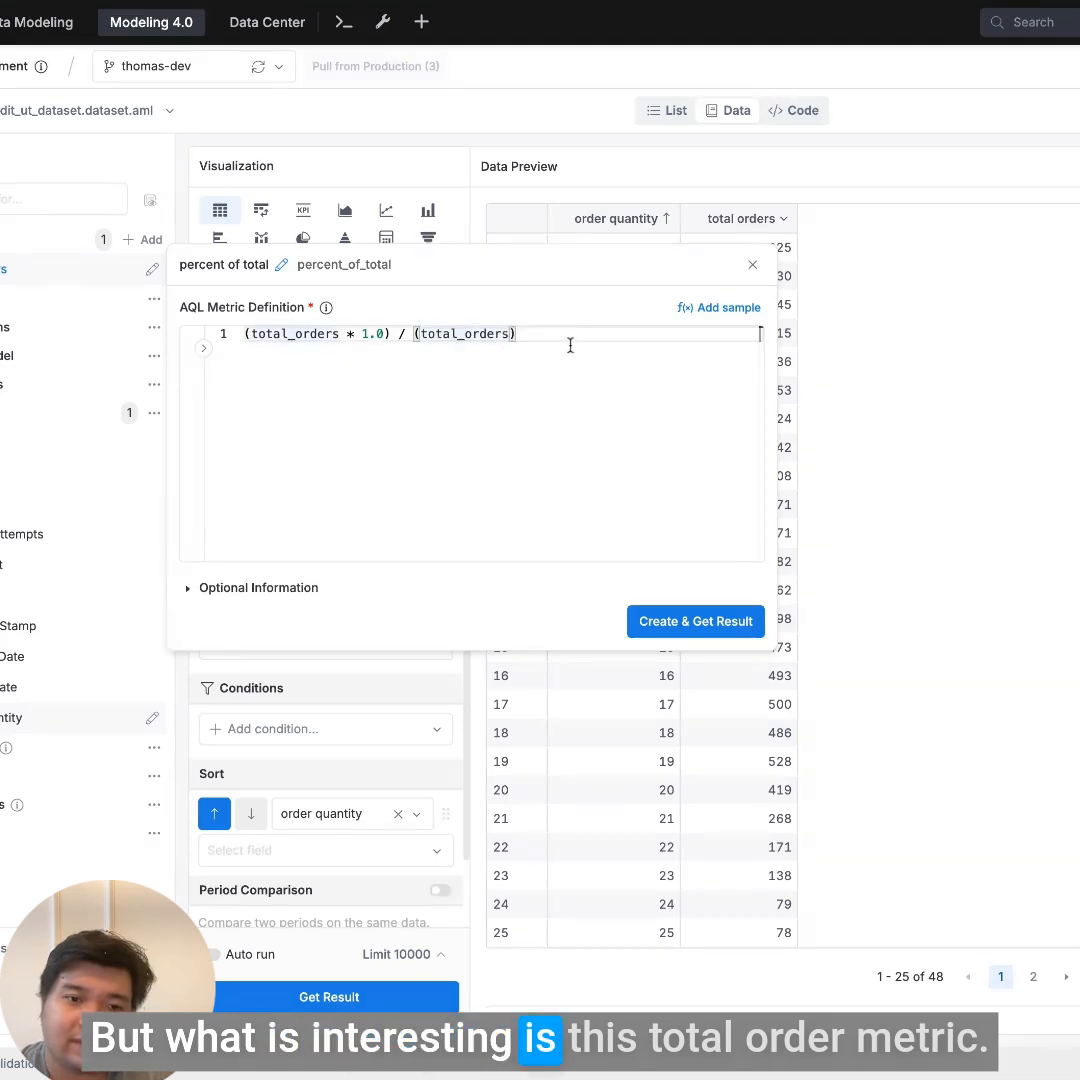
pyautogui.doubleClick(466, 336)
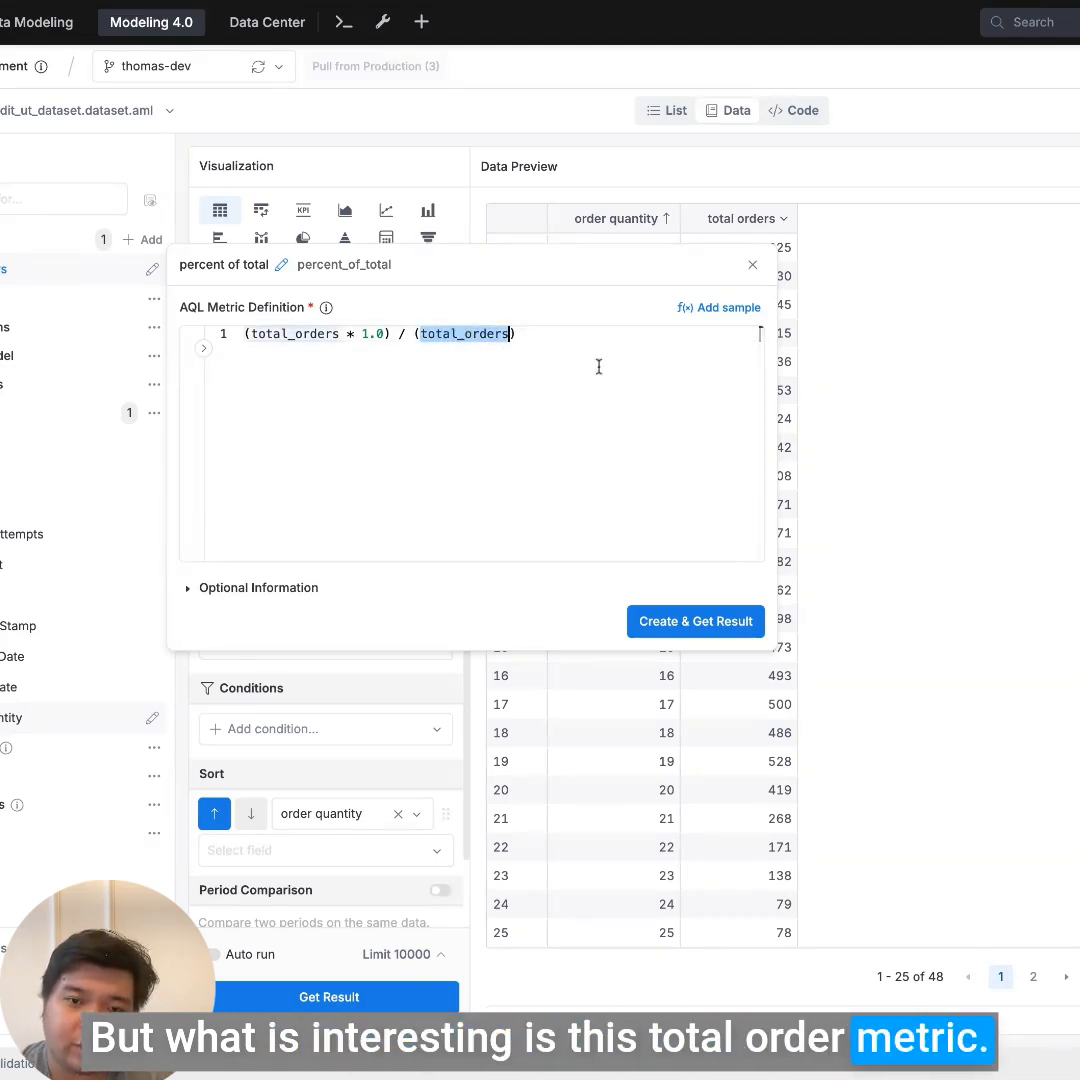
pyautogui.moveTo(669, 262); pyautogui.dragTo(627, 514)
pyautogui.click(535, 615)
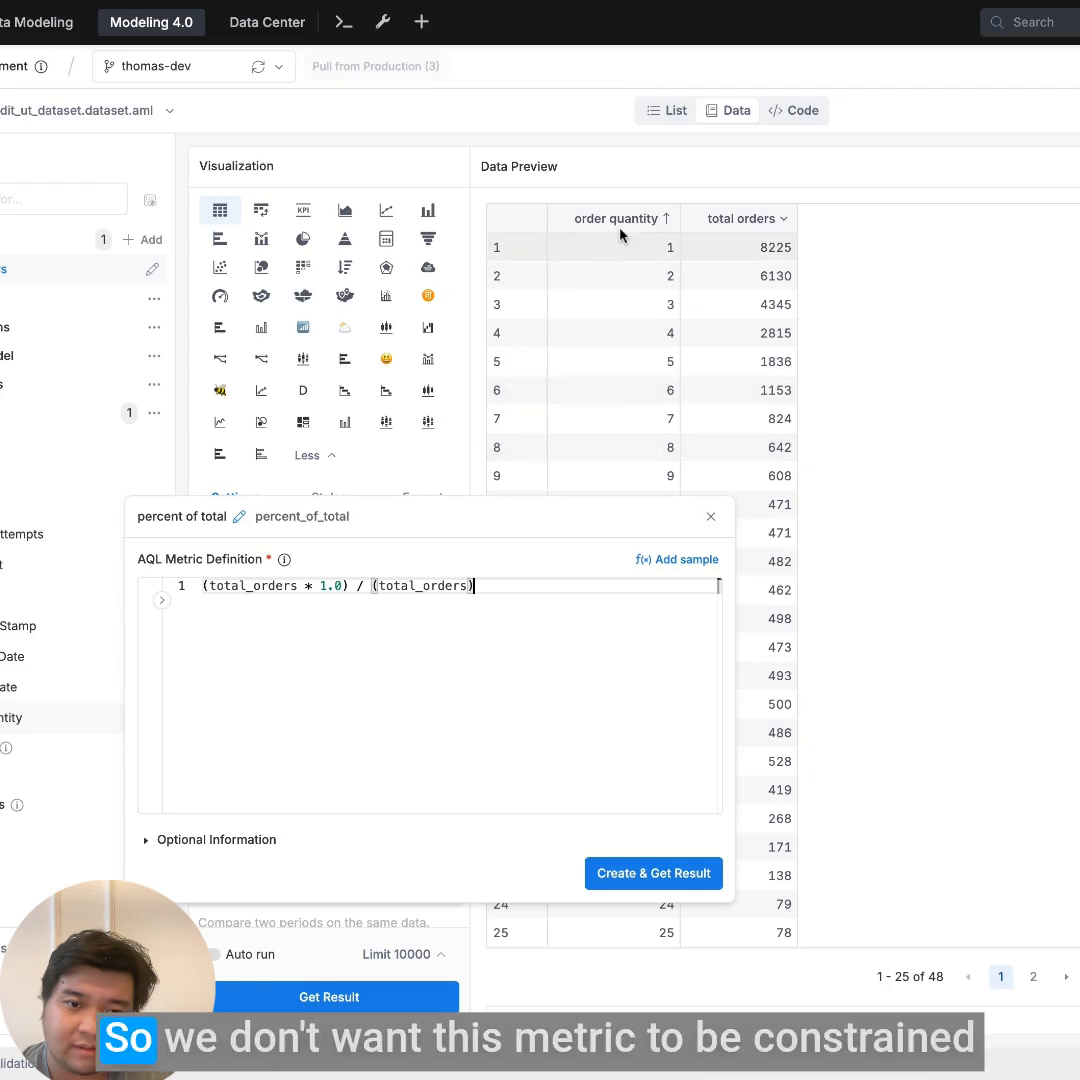
pyautogui.doubleClick(422, 585)
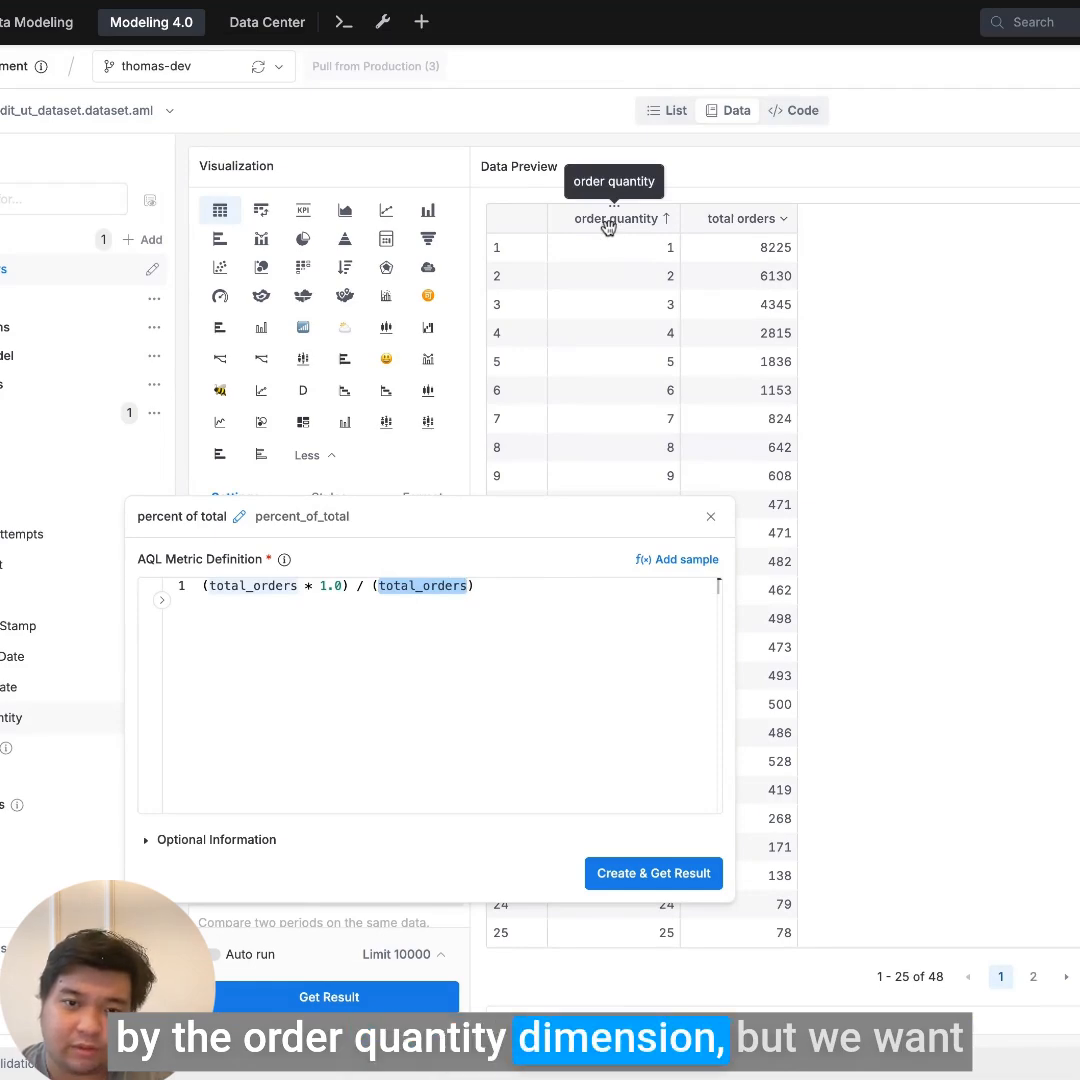
# Extend the denominator of the percent of total formula to (total_orders | of_all(orders)).
pyautogui.click(516, 598)
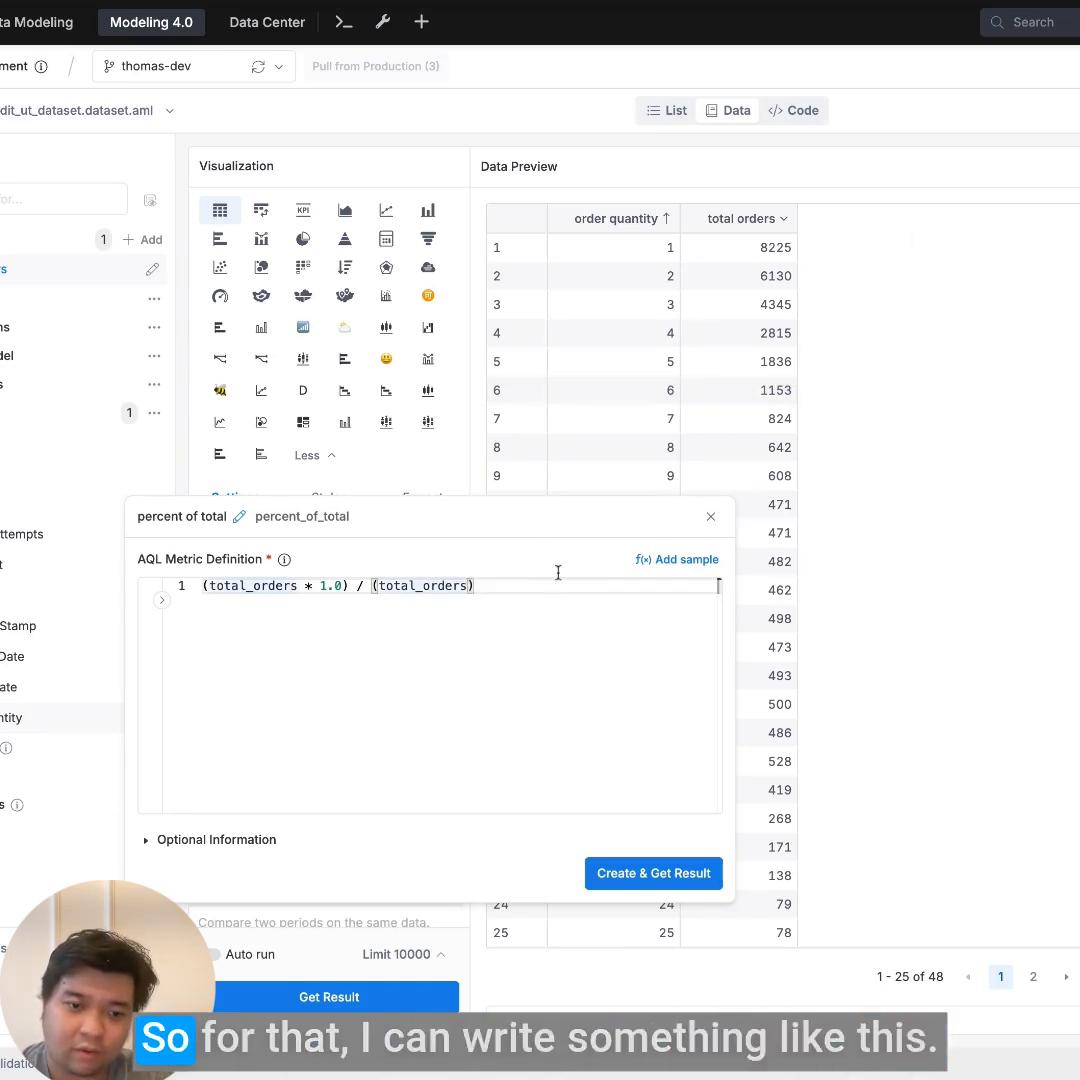
pyautogui.write('| ')
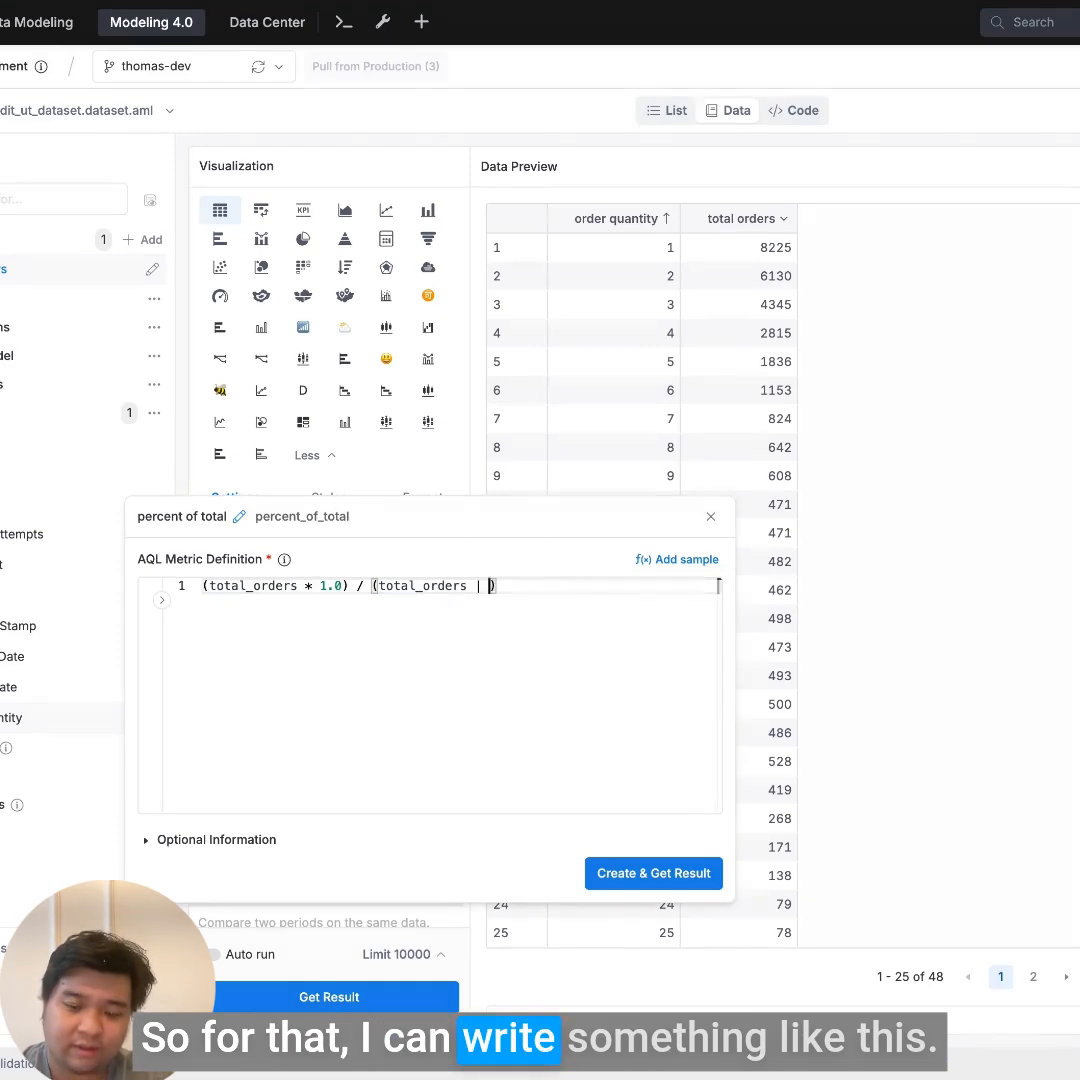
pyautogui.write('of_all(')
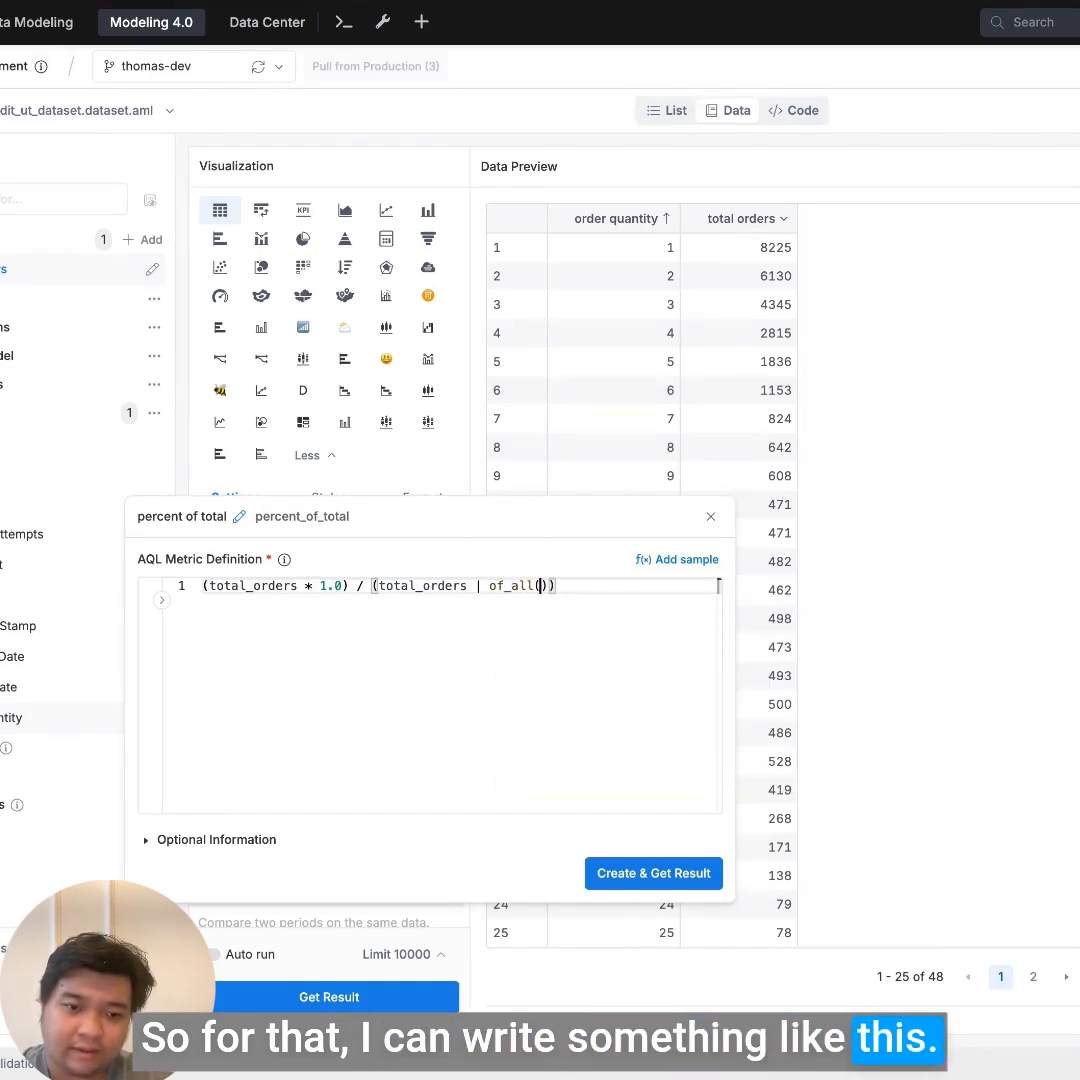
pyautogui.write('order')
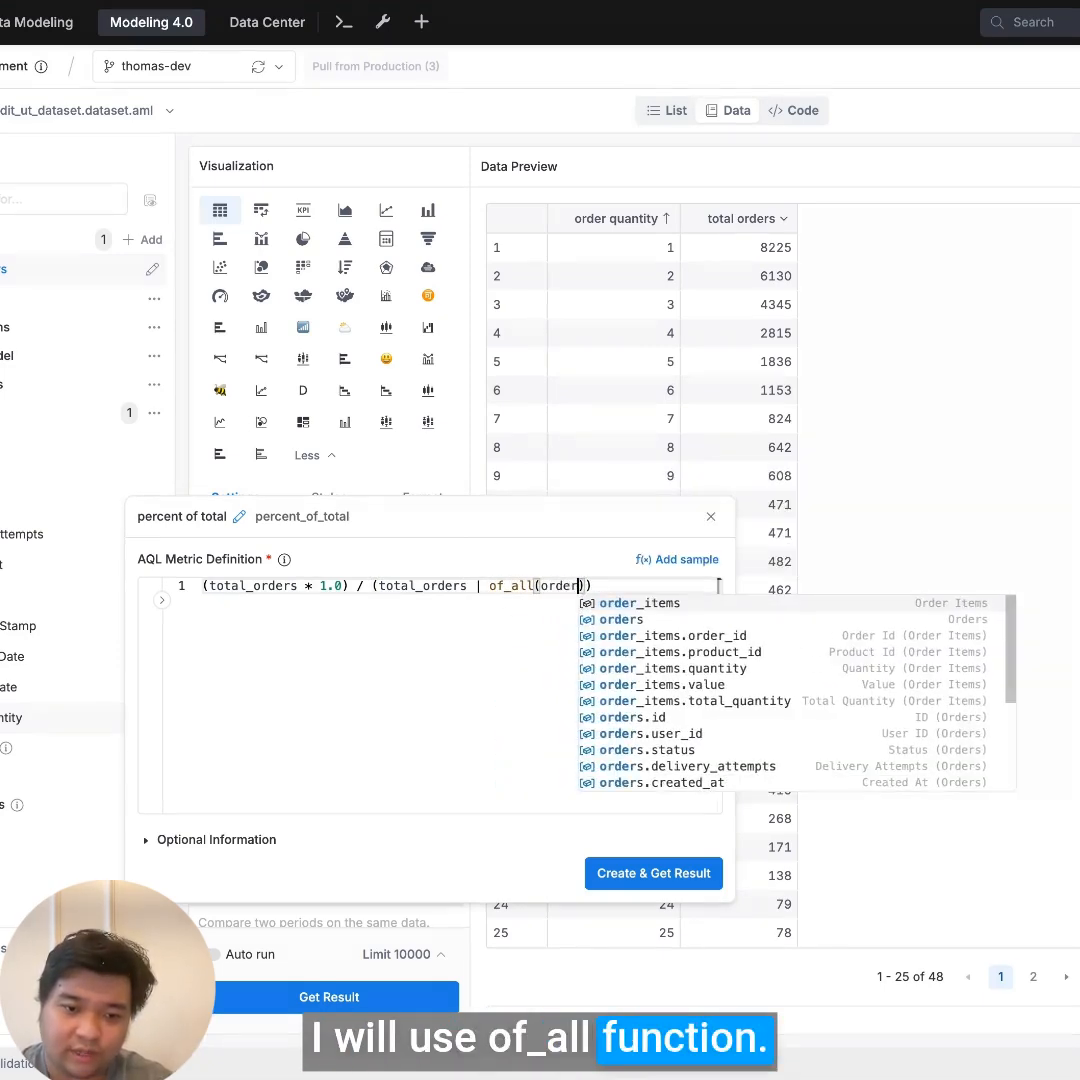
pyautogui.write('s')
pyautogui.press('Escape')
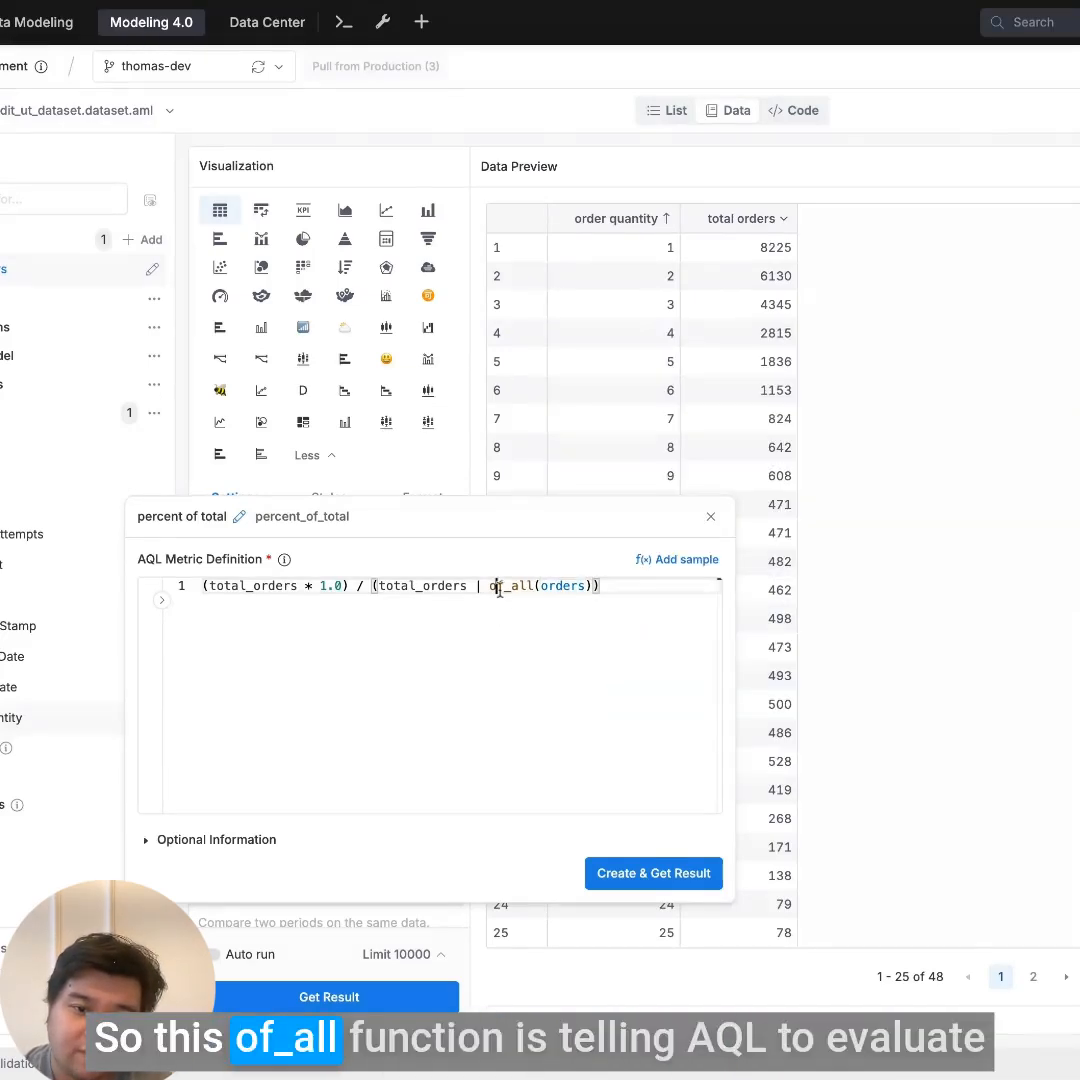
# Examine how of_all(orders) sets the grain at which the denominator total_orders is evaluated.
pyautogui.moveTo(598, 588); pyautogui.dragTo(481, 590)
pyautogui.doubleClick(448, 585)
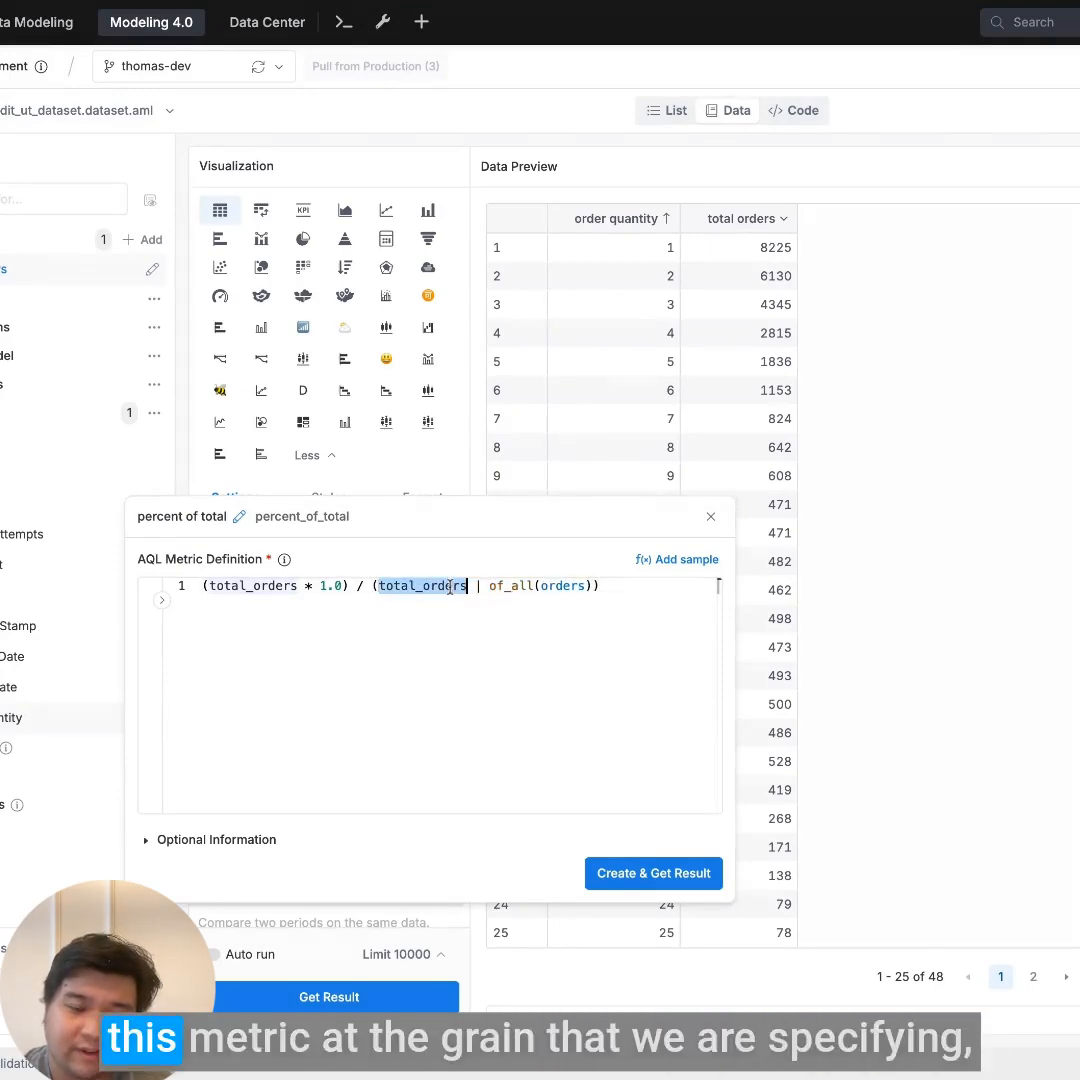
pyautogui.click(498, 612)
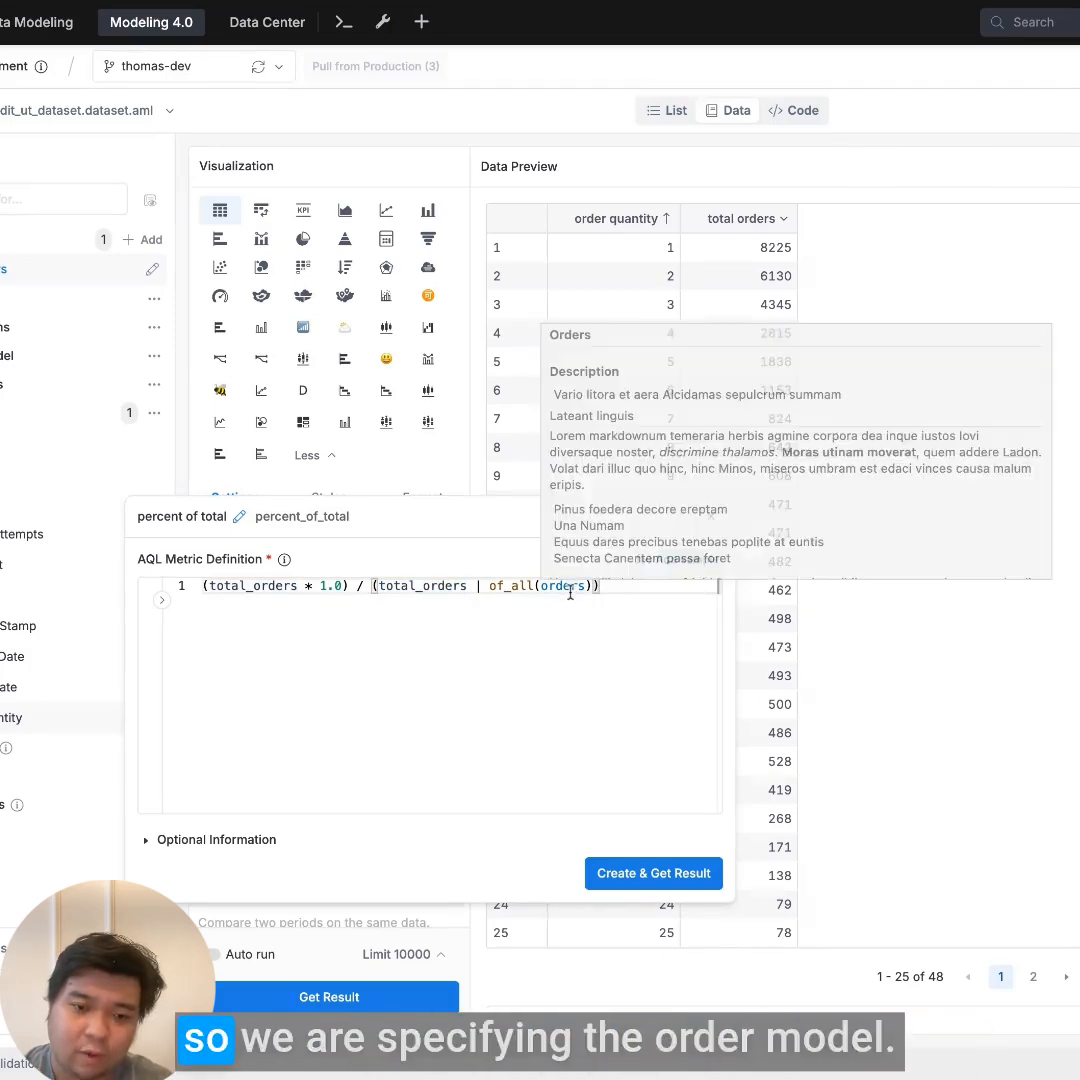
pyautogui.doubleClick(565, 586)
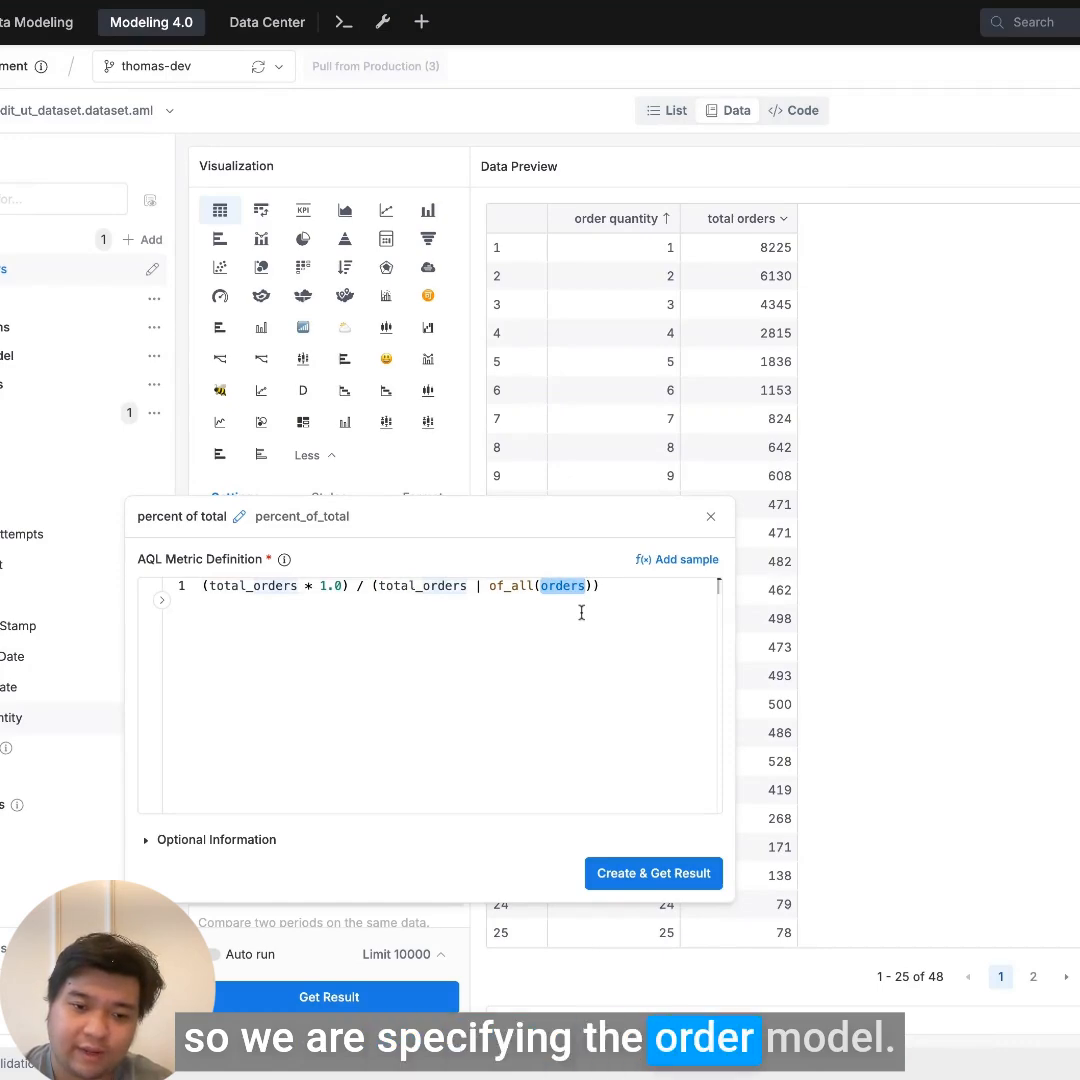
pyautogui.click(581, 608)
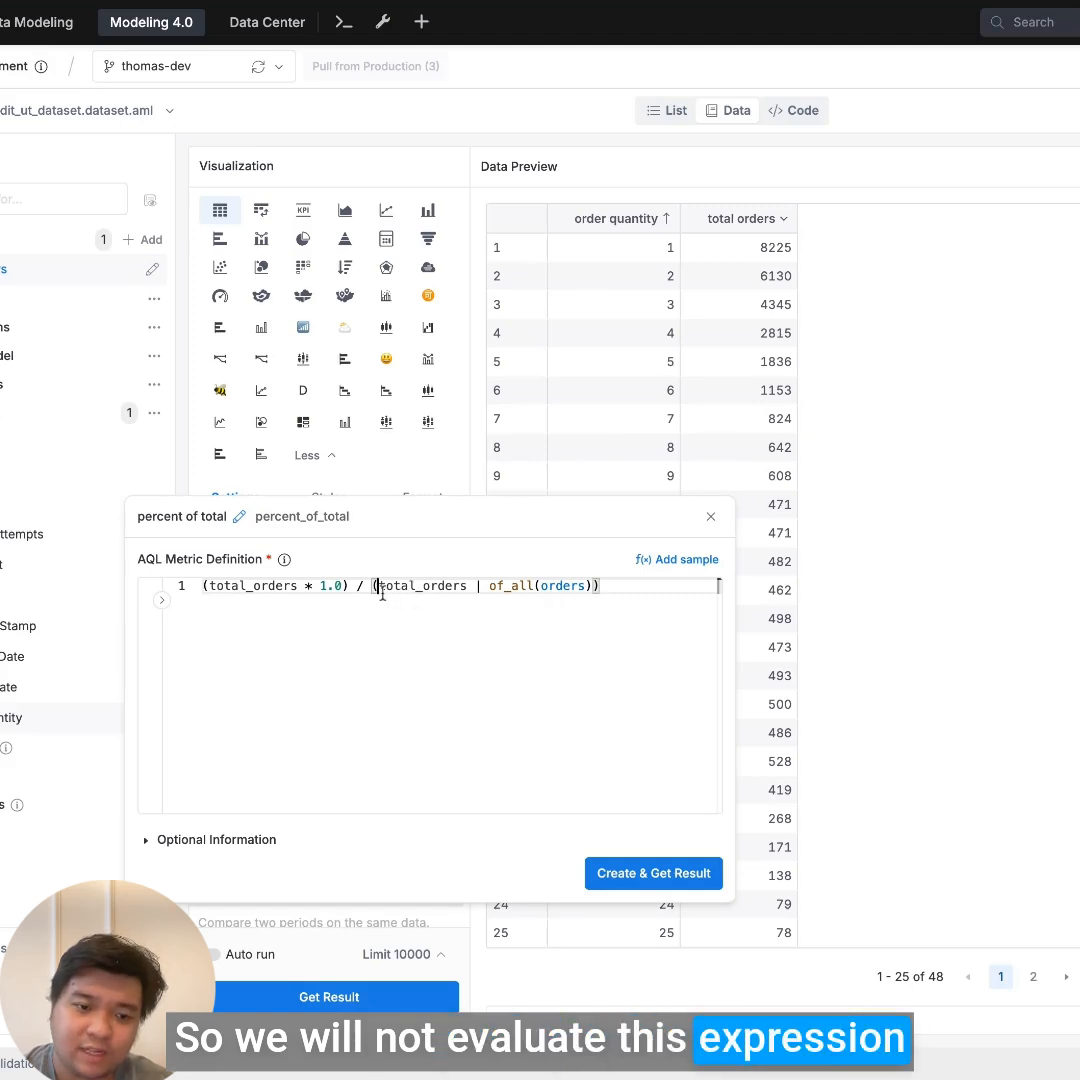
pyautogui.keyDown('shift'); pyautogui.click(374, 586); pyautogui.keyUp('shift')
pyautogui.click(557, 587)
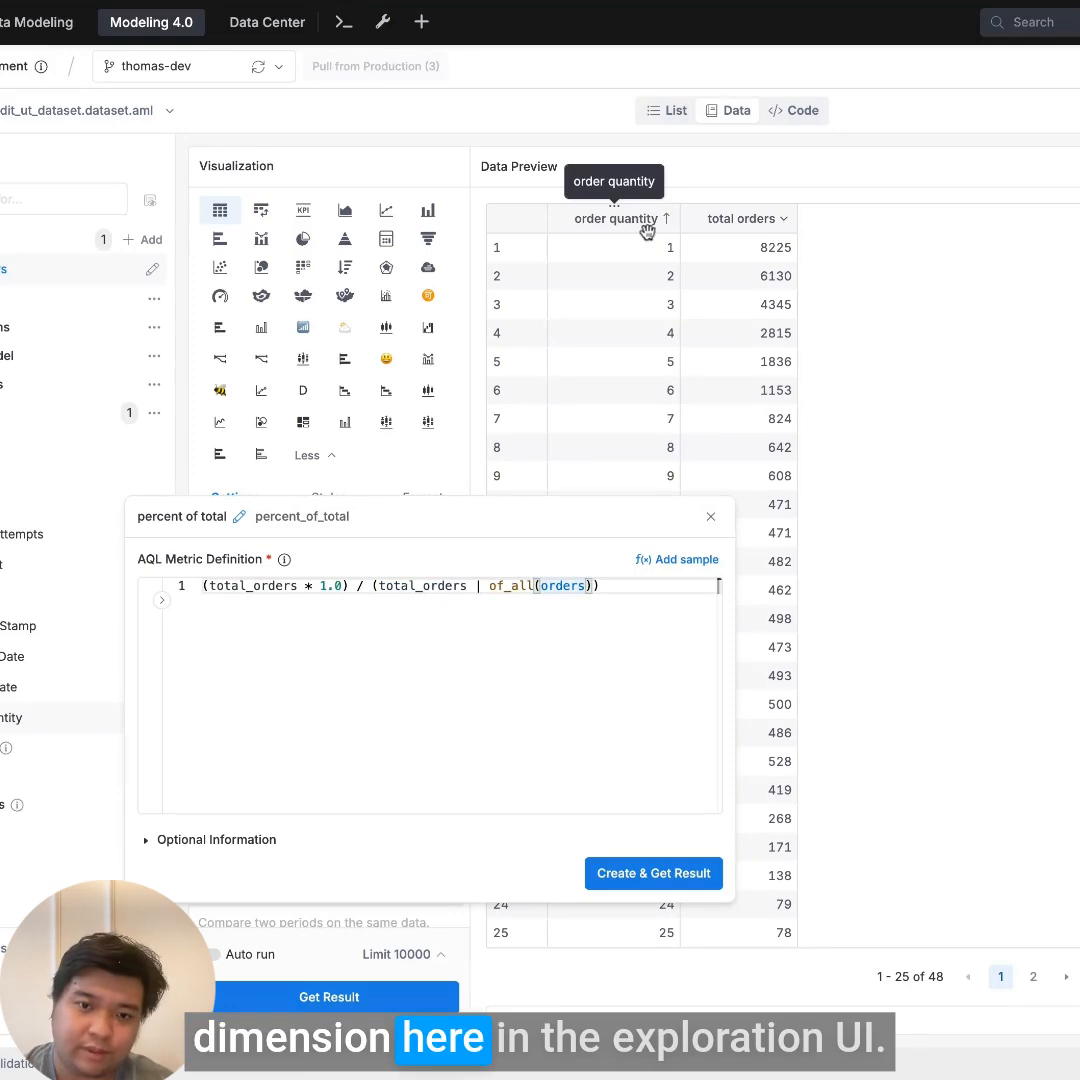
pyautogui.click(551, 628)
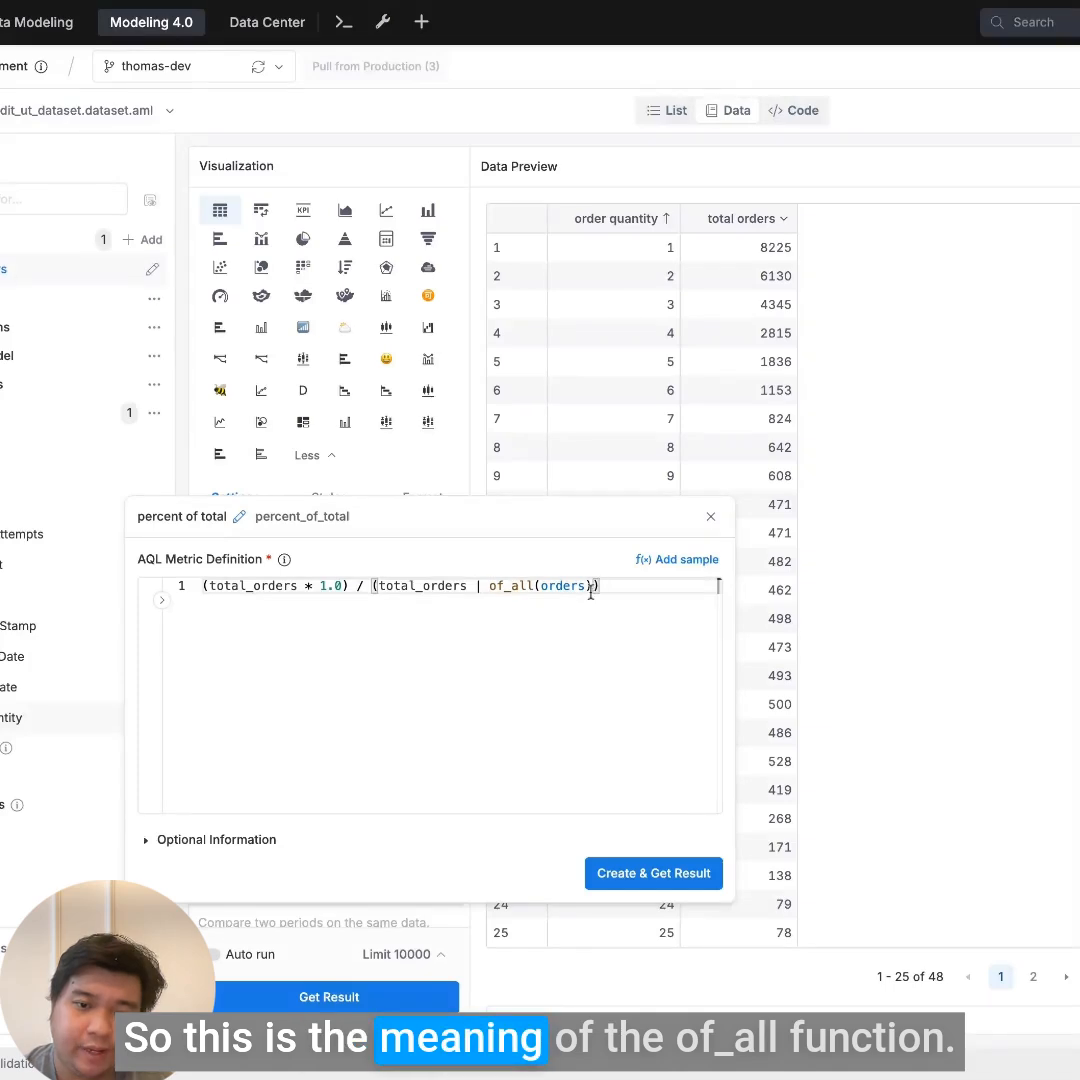
# Create the percent of total metric and get its result.
pyautogui.moveTo(591, 592); pyautogui.dragTo(494, 586)
pyautogui.click(540, 603)
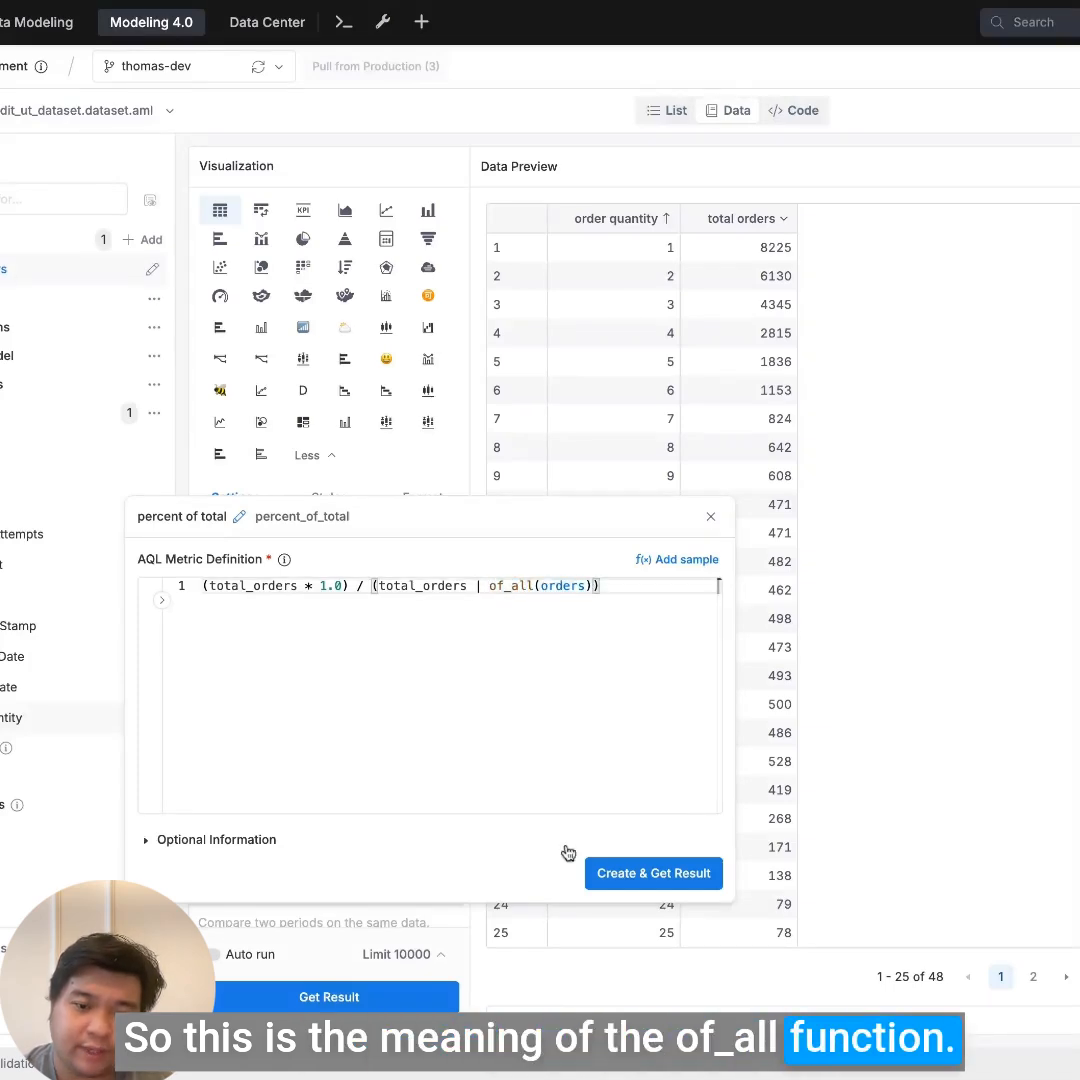
pyautogui.click(637, 875)
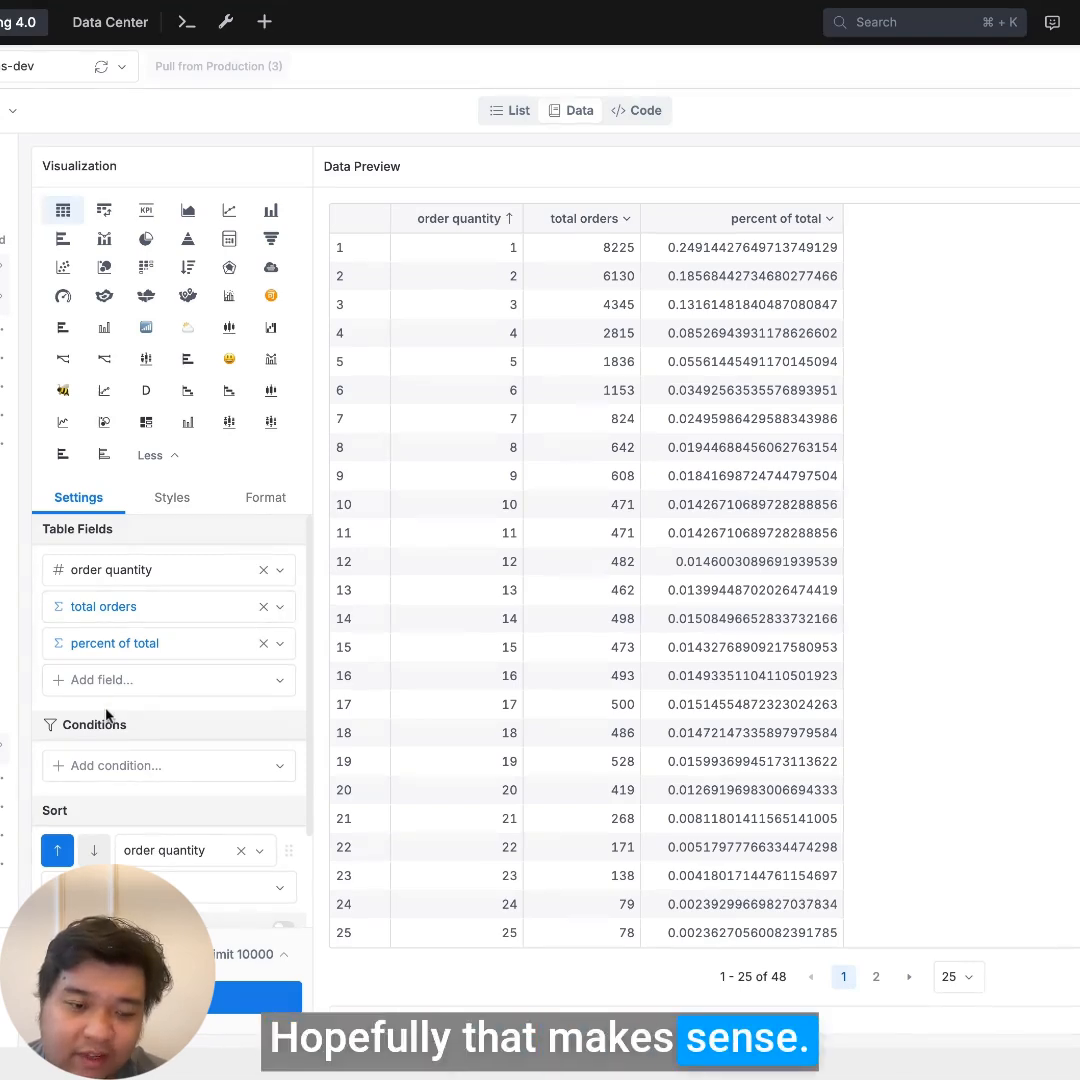
# Start a new AQL metric as another table field and name it "cumulative percent of total".
pyautogui.click(140, 675)
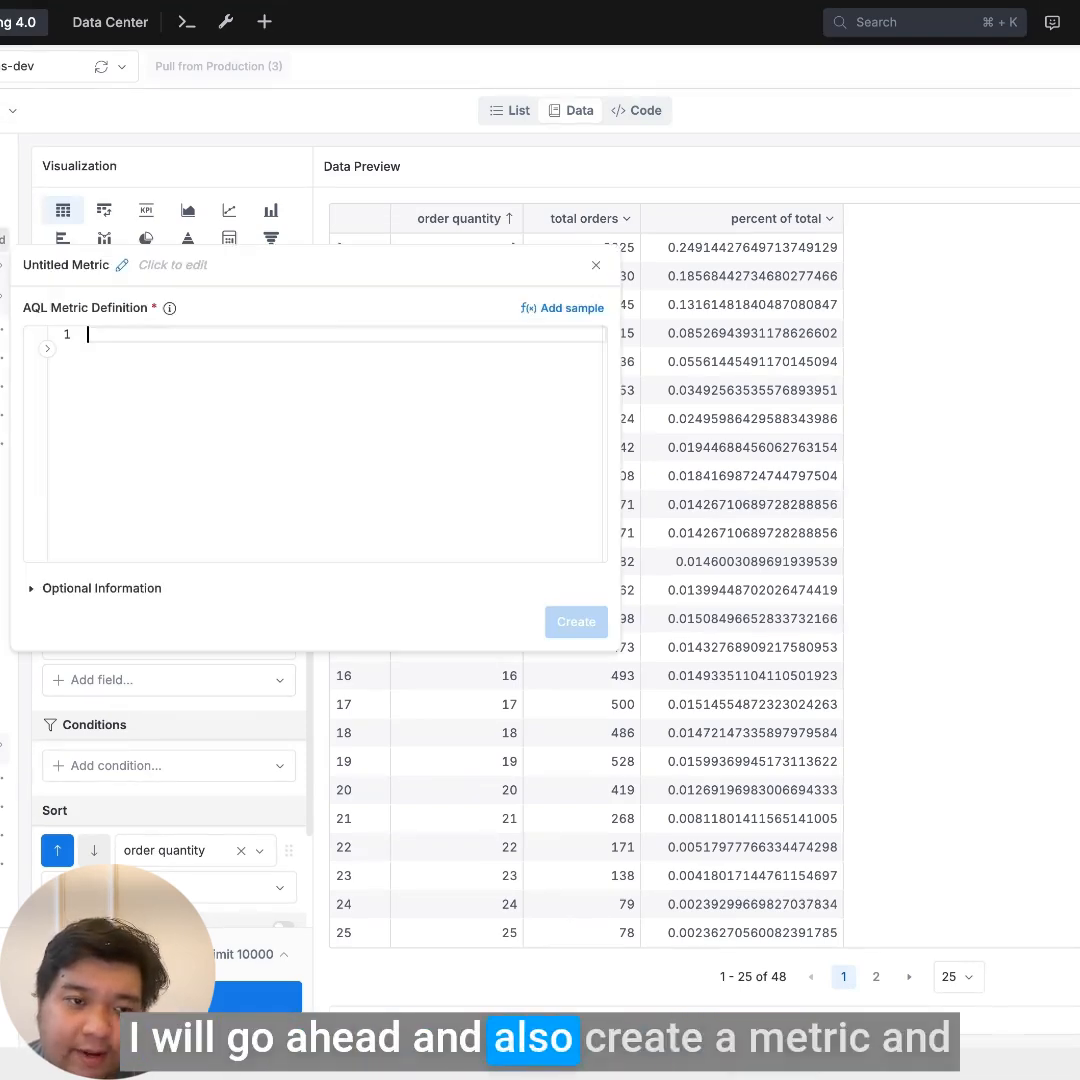
pyautogui.click(79, 270)
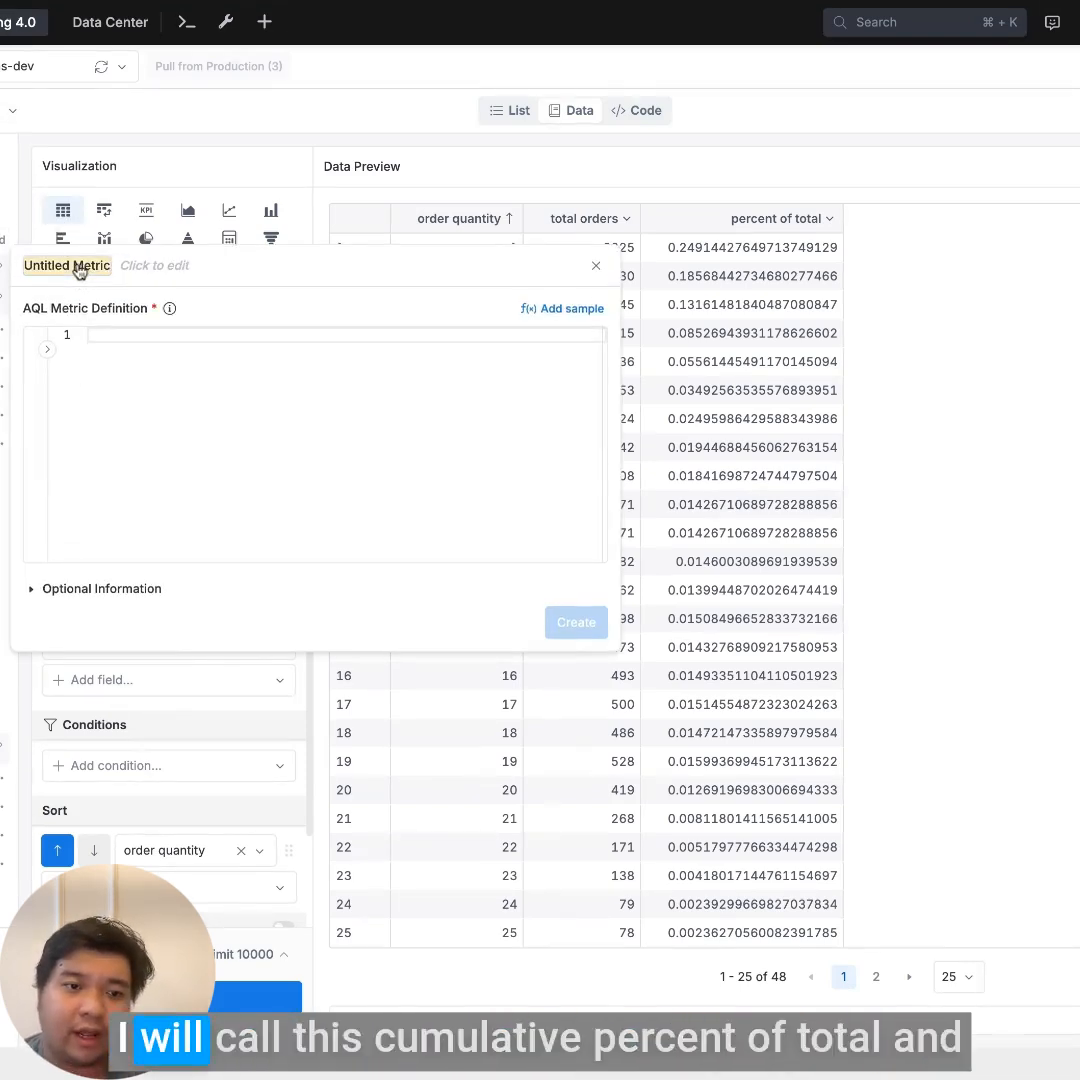
pyautogui.write('cunm')
pyautogui.press('BackSpace')
pyautogui.write('mu')
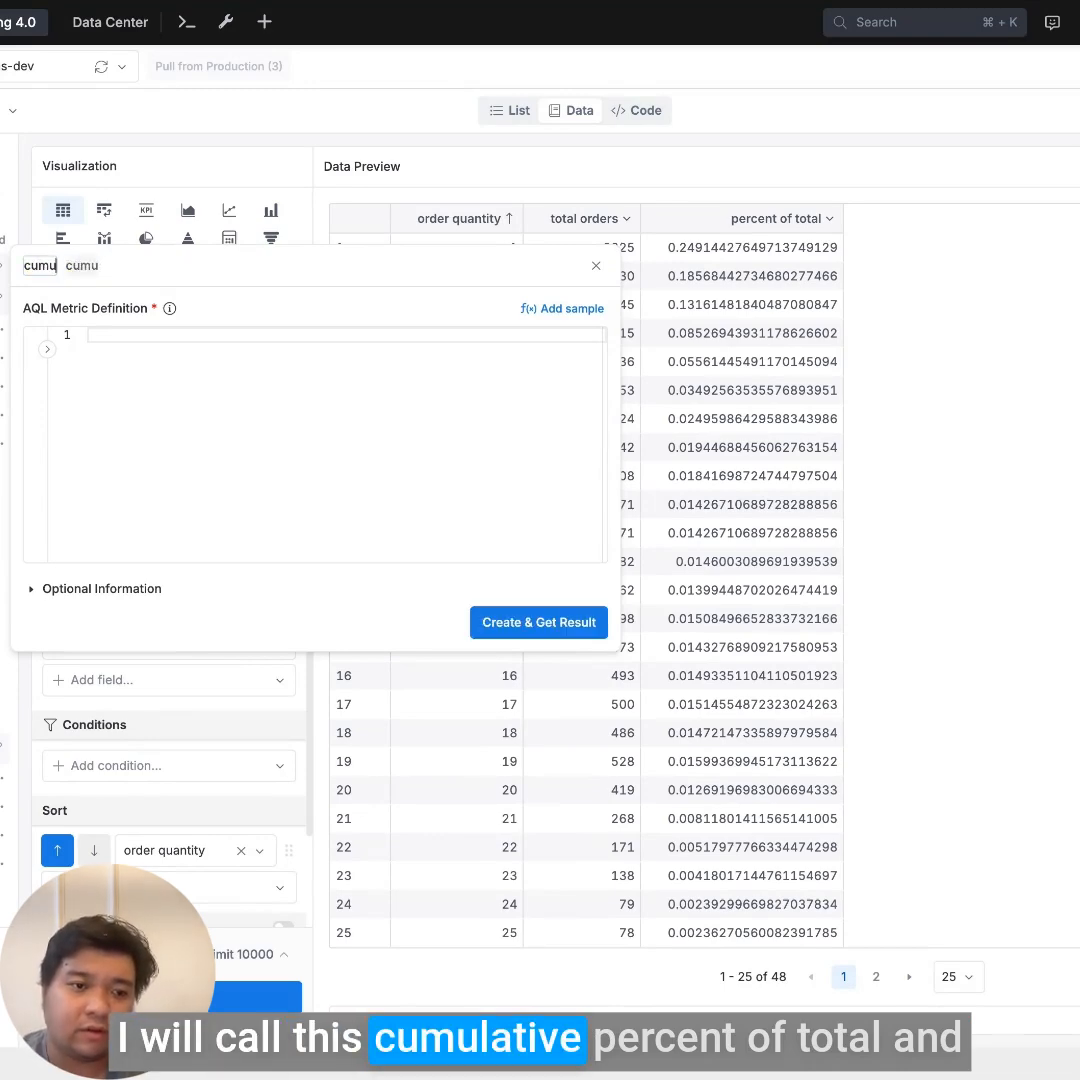
pyautogui.write('lative percent of t')
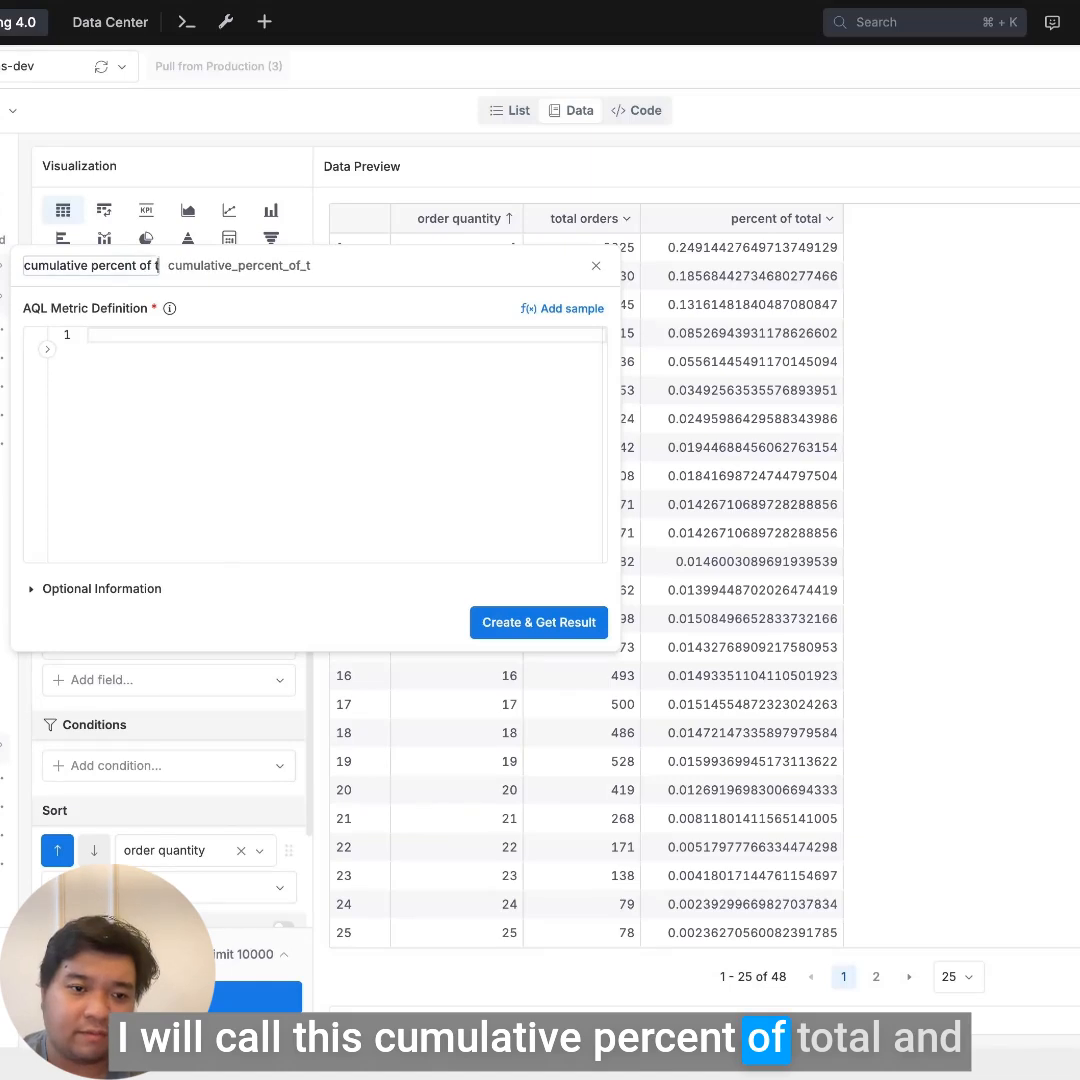
pyautogui.write('otal')
pyautogui.click(188, 389)
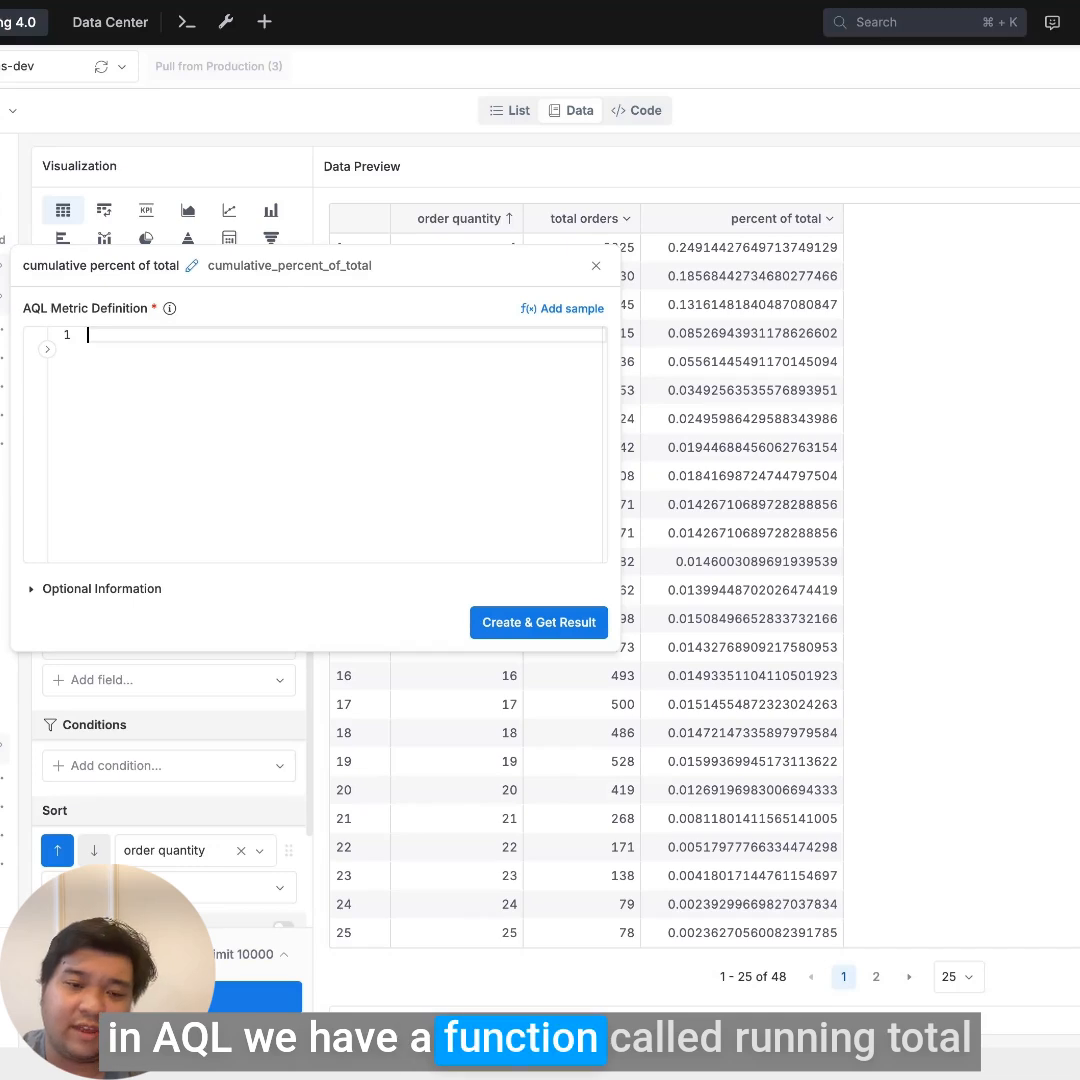
# Begin the cumulative metric's definition with running_total(percent_of_total, ), leaving the second argument empty.
pyautogui.write('running_total(')
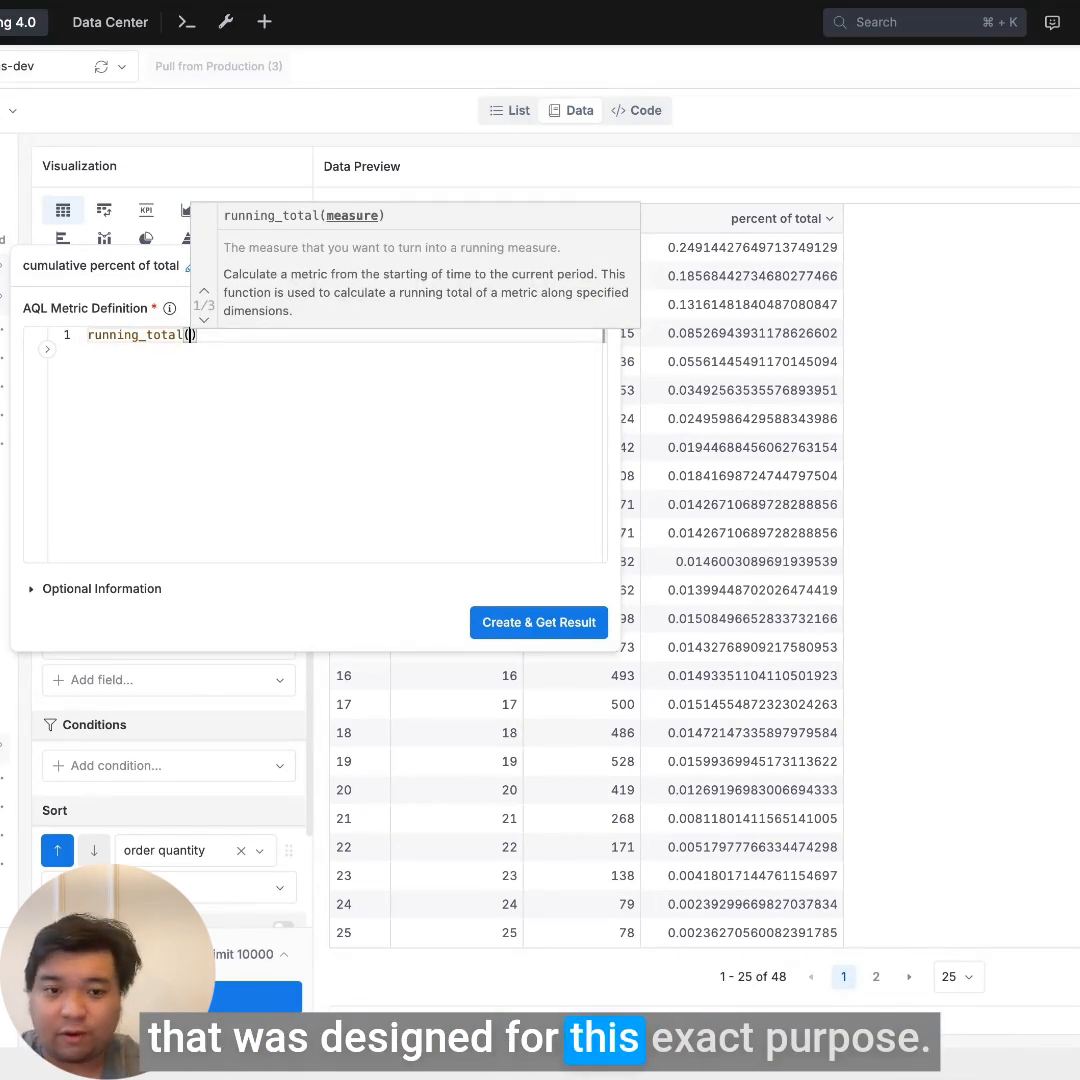
pyautogui.click(222, 393)
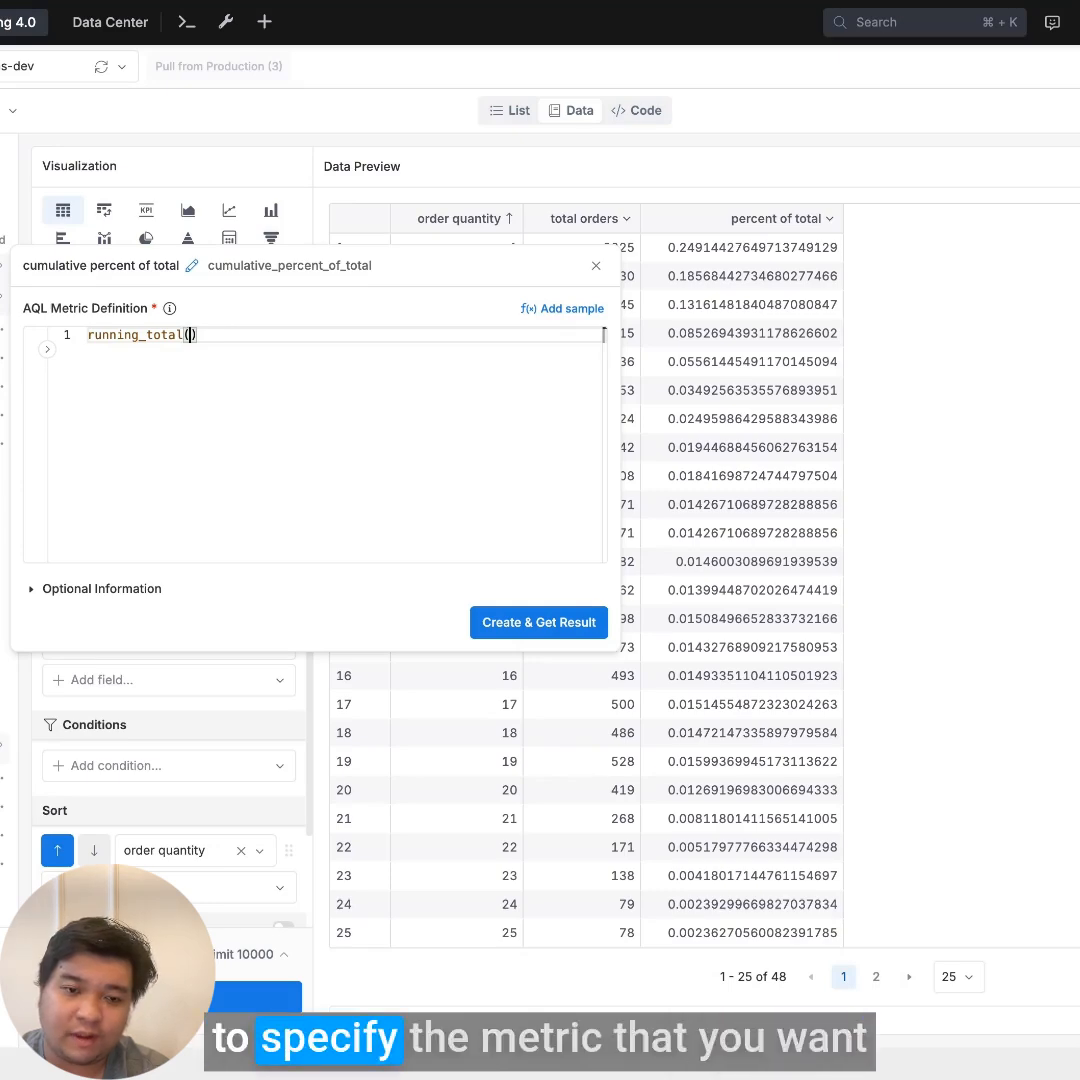
pyautogui.write('perce')
pyautogui.press('Tab')
pyautogui.write(',')
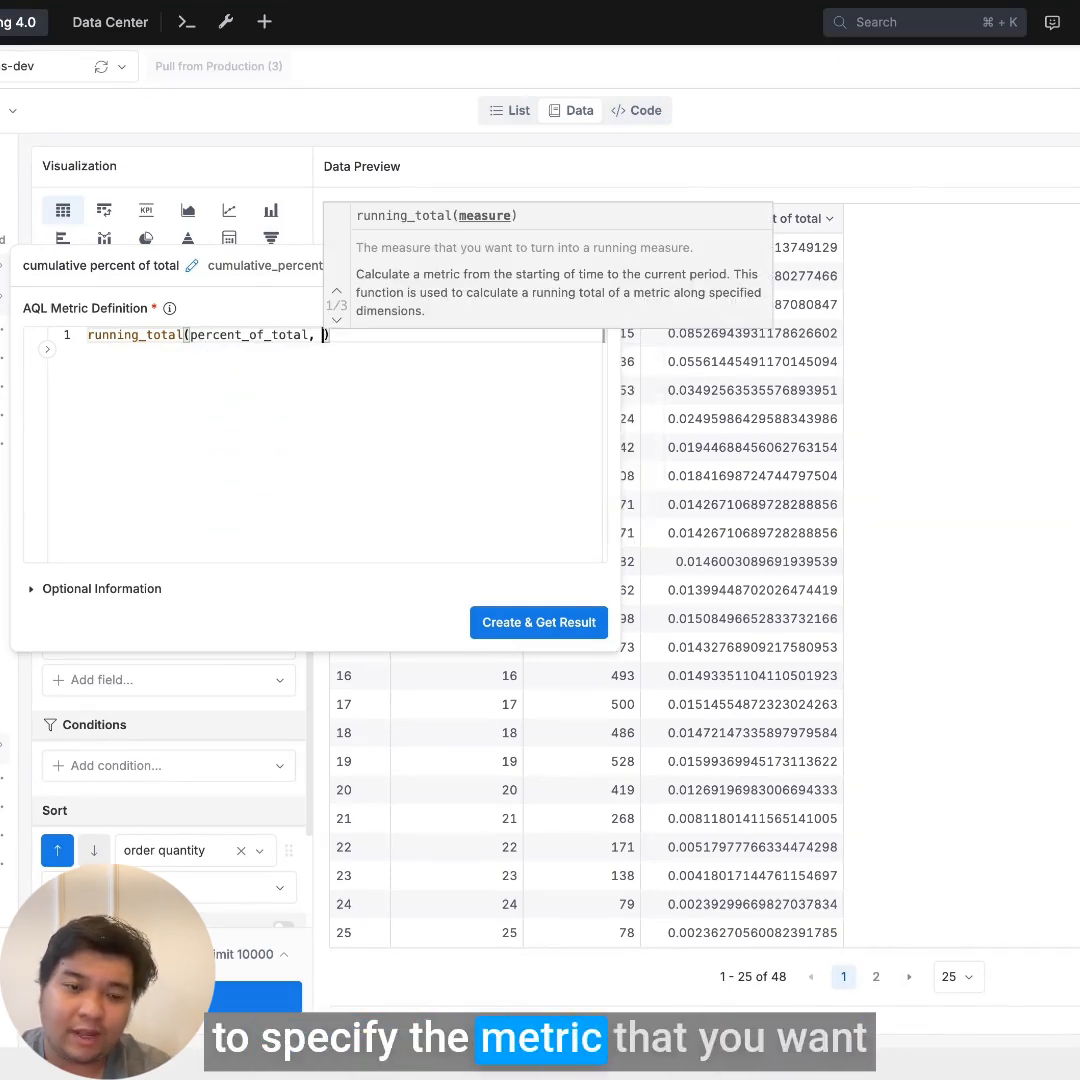
pyautogui.click(327, 370)
# Move the metric editor down to uncover the first data preview rows and highlight the running_total function.
pyautogui.moveTo(143, 332)
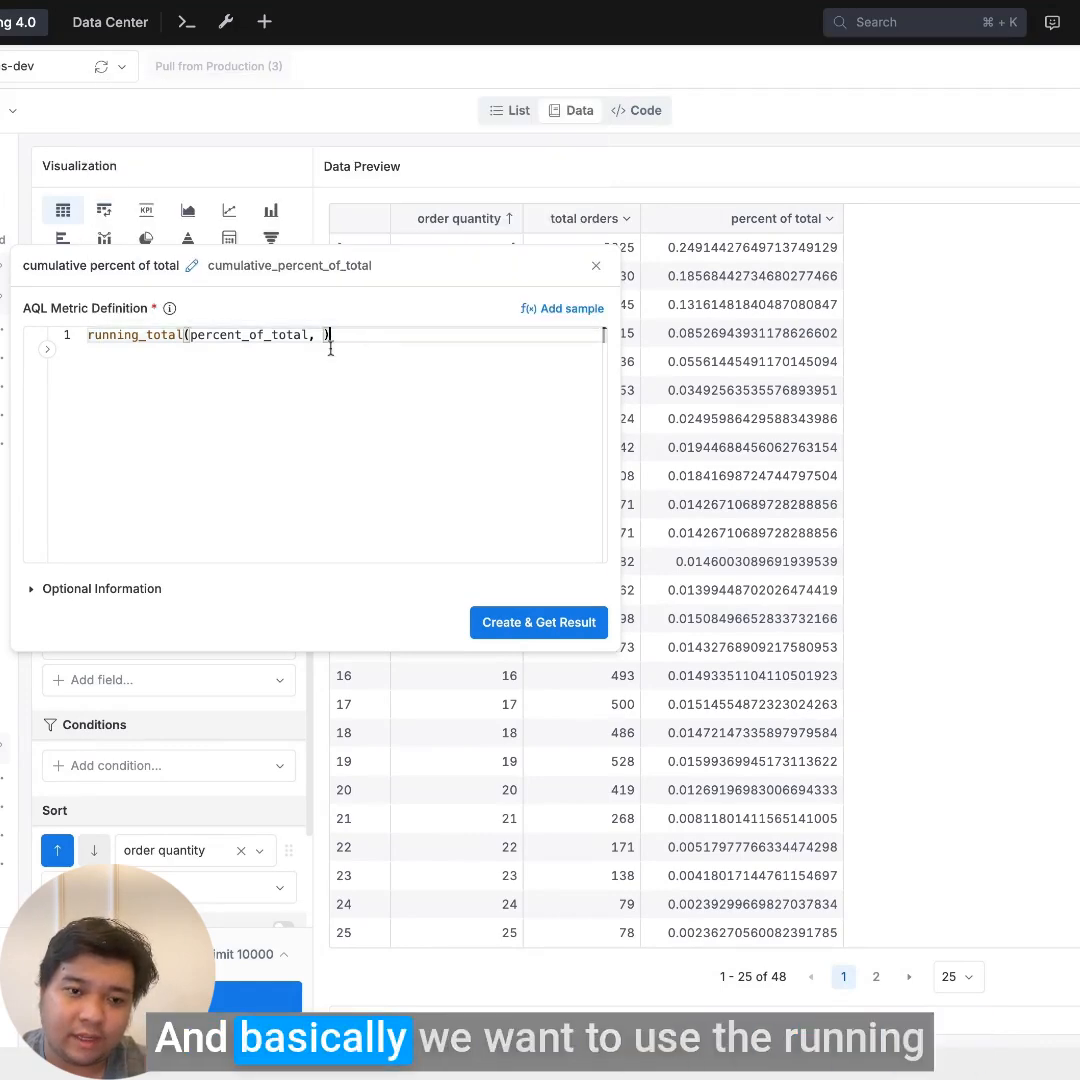
pyautogui.moveTo(412, 269); pyautogui.dragTo(406, 437)
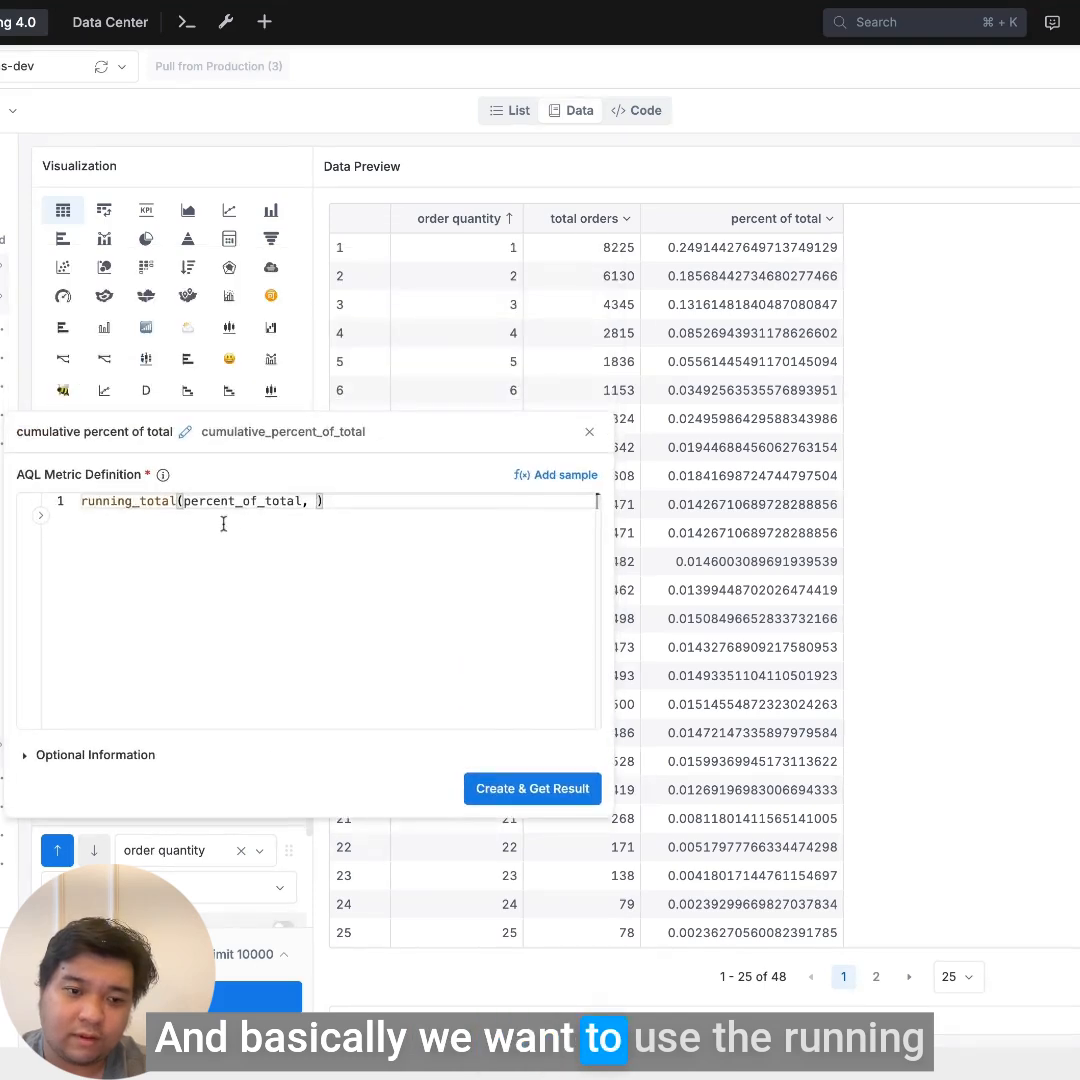
pyautogui.doubleClick(130, 500)
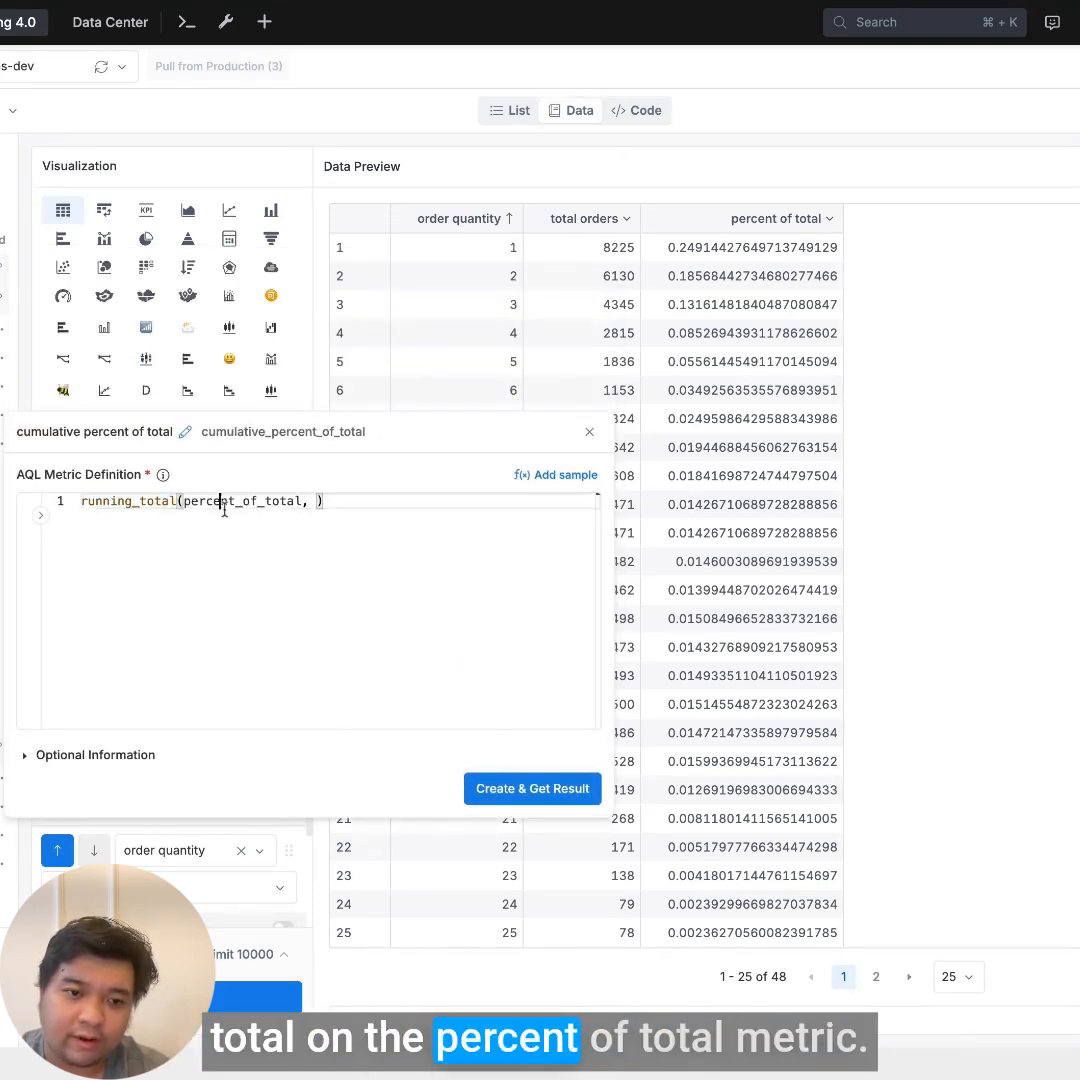
# Fill in order_items.quantity as the second argument of running_total in the cumulative metric's definition.
pyautogui.doubleClick(222, 501)
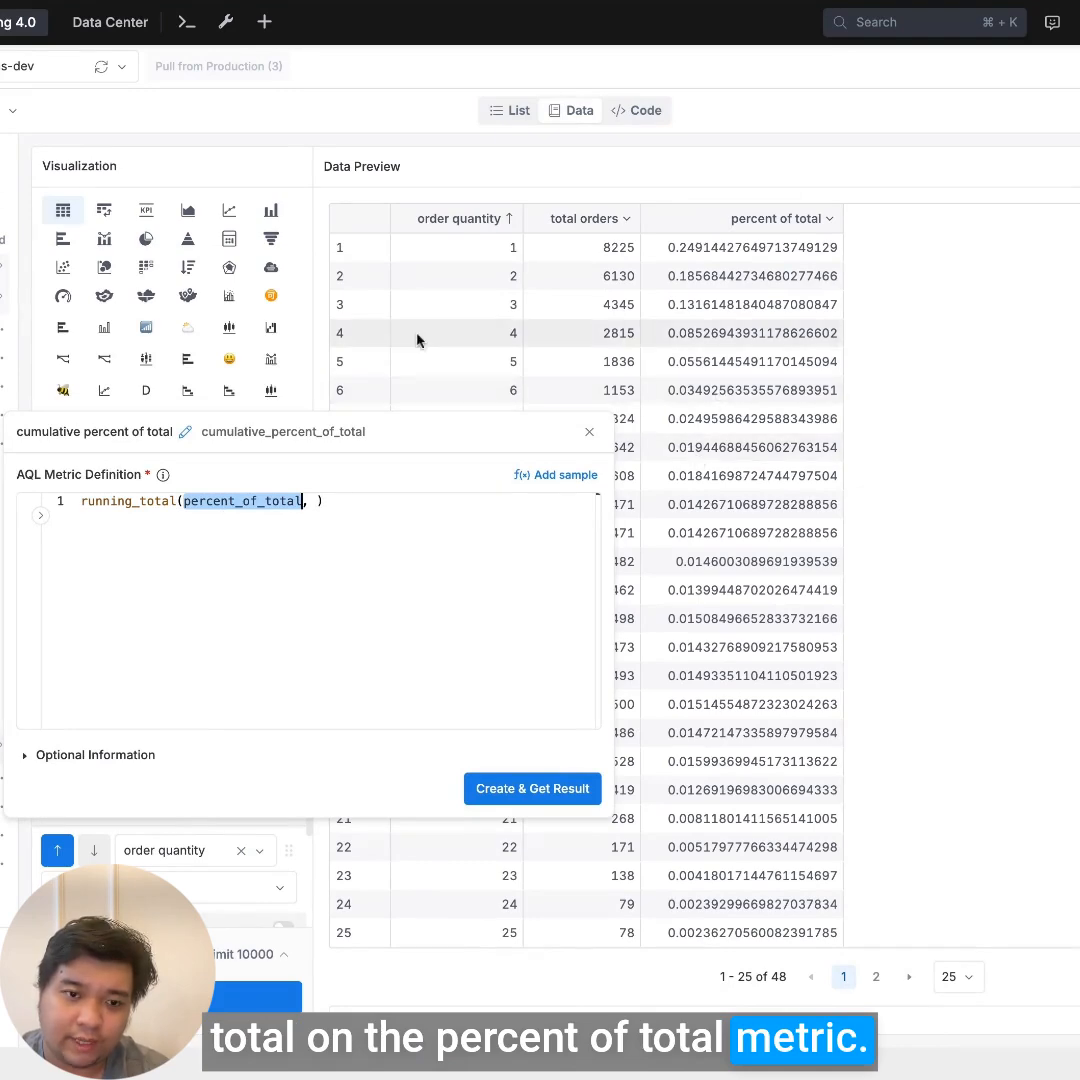
pyautogui.click(345, 507)
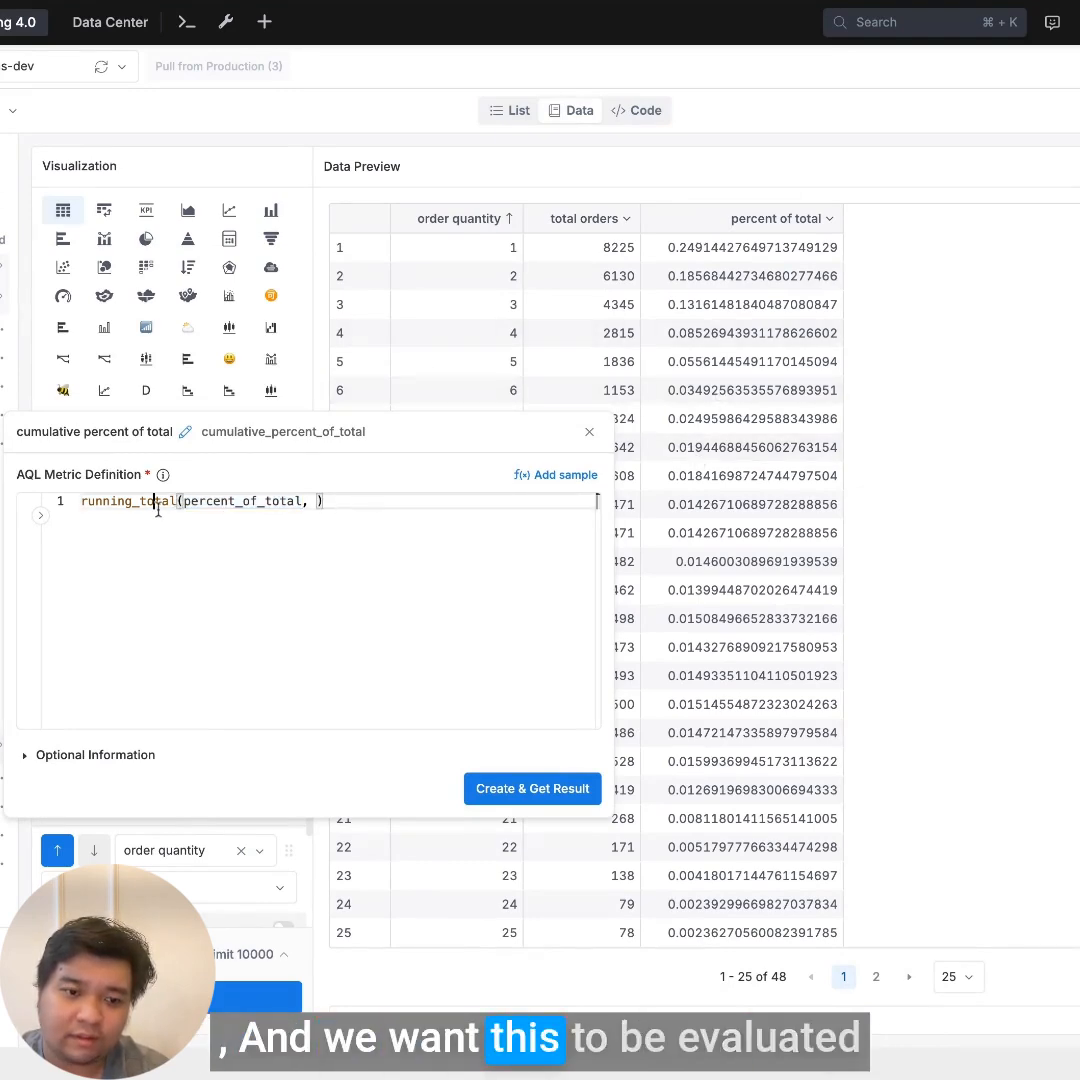
pyautogui.doubleClick(157, 501)
pyautogui.click(321, 501)
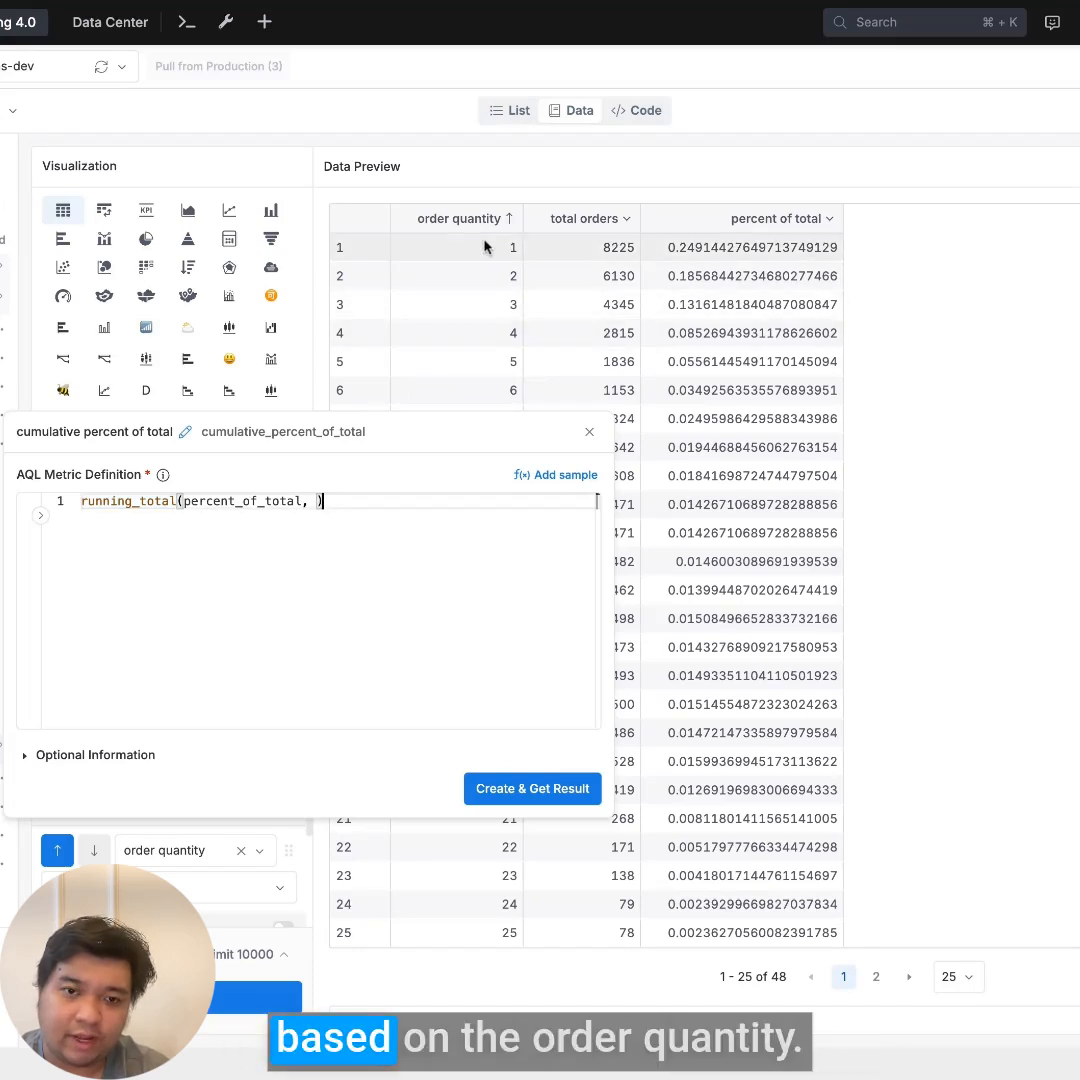
pyautogui.write('quantit')
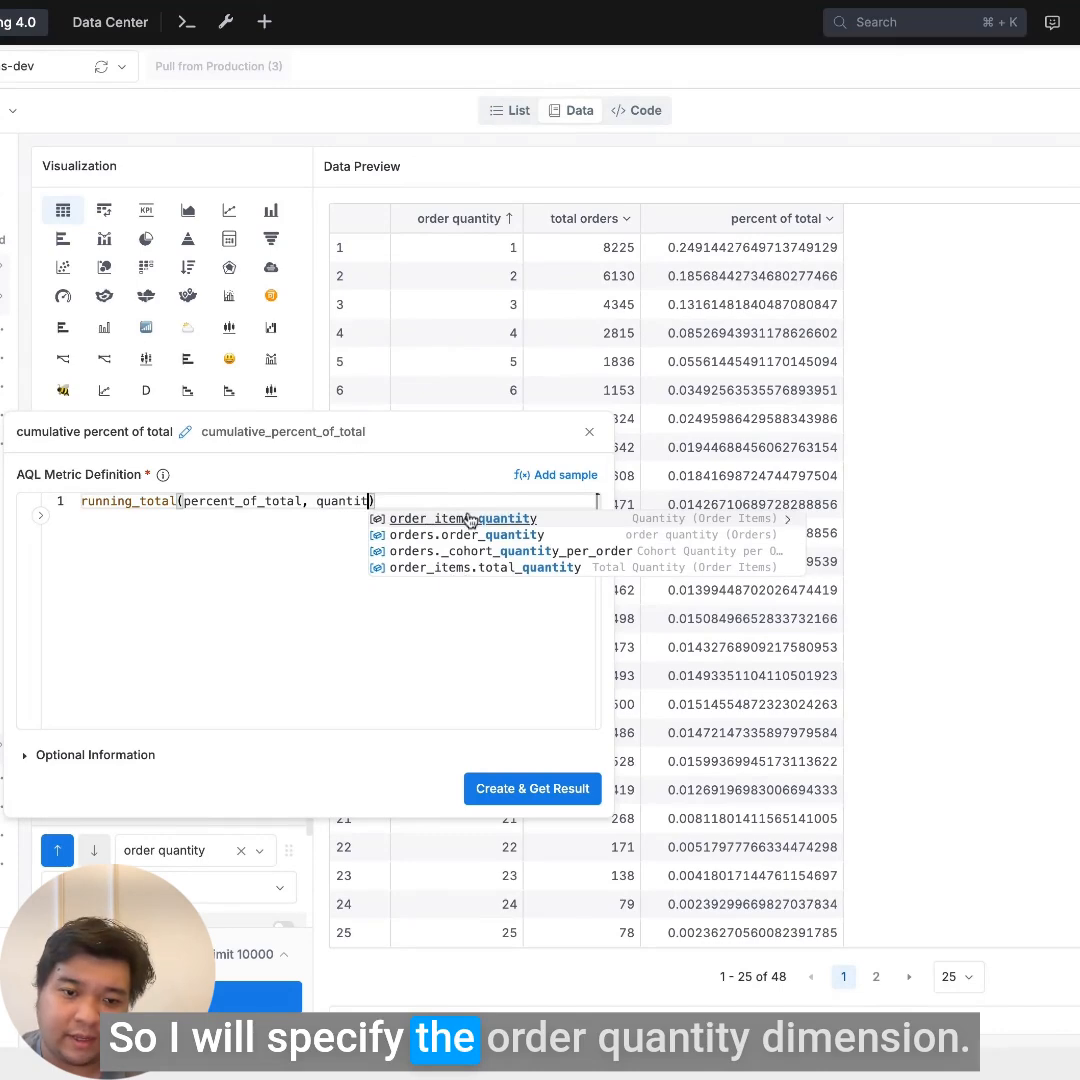
pyautogui.hotkey('ctrl', 'BackSpace')
pyautogui.write('order_qu')
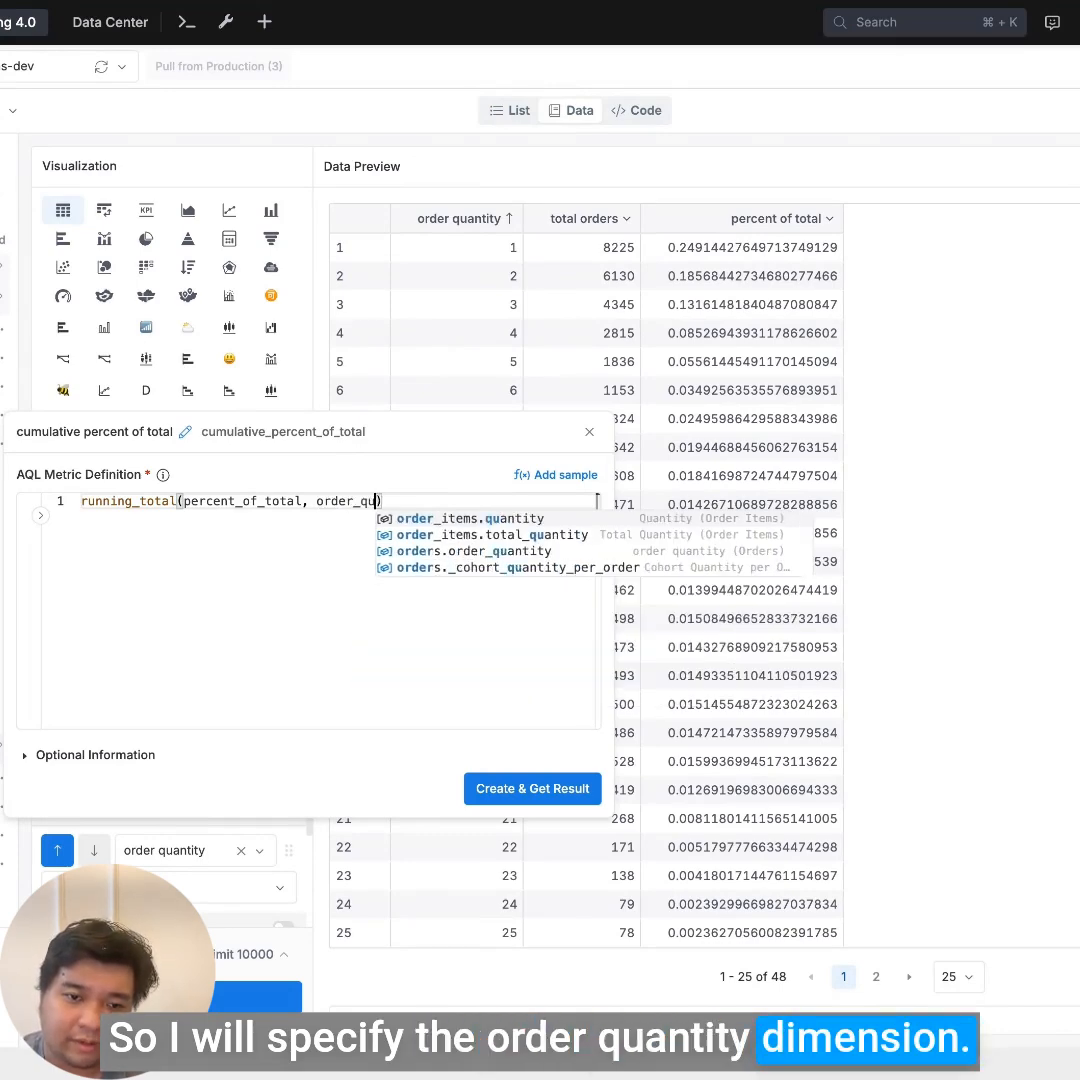
pyautogui.press('Return')
# Highlight the running_total expression and move the metric editor down to uncover more data preview rows.
pyautogui.moveTo(480, 557); pyautogui.dragTo(91, 558)
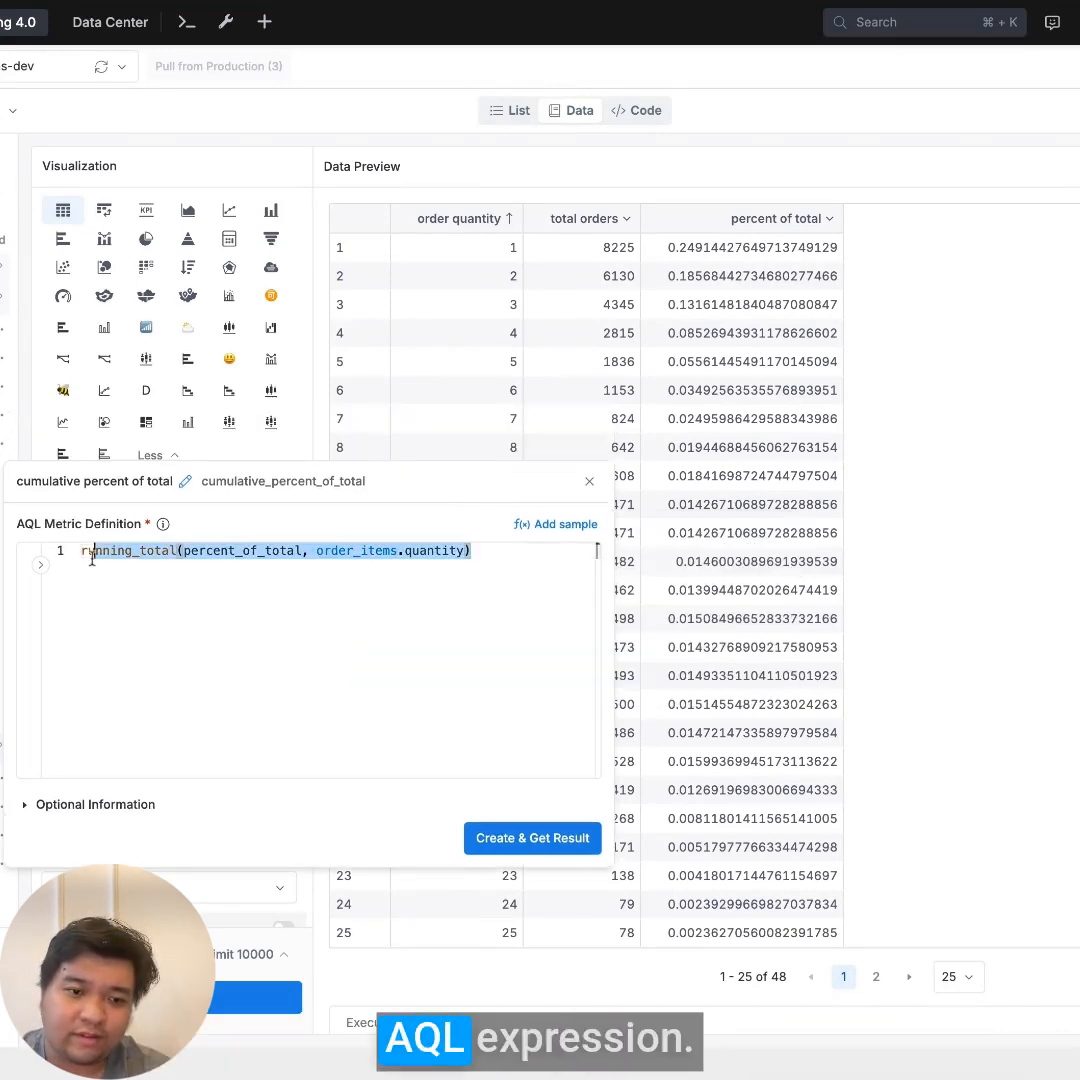
pyautogui.click(355, 567)
pyautogui.moveTo(403, 492); pyautogui.dragTo(387, 570)
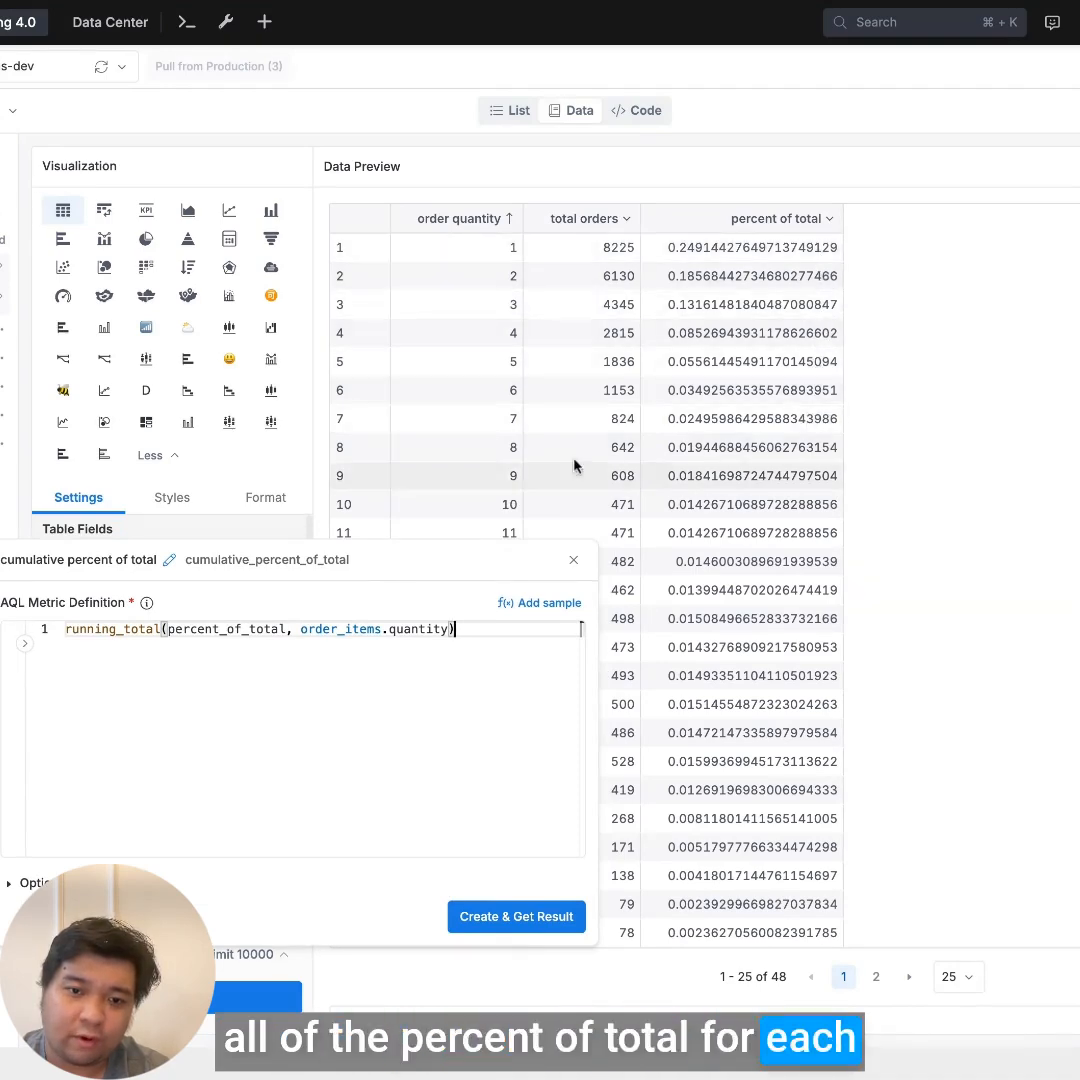
# Replace the running_total's second argument with orders.order_quantity, and create the metric to get its result.
pyautogui.doubleClick(418, 629)
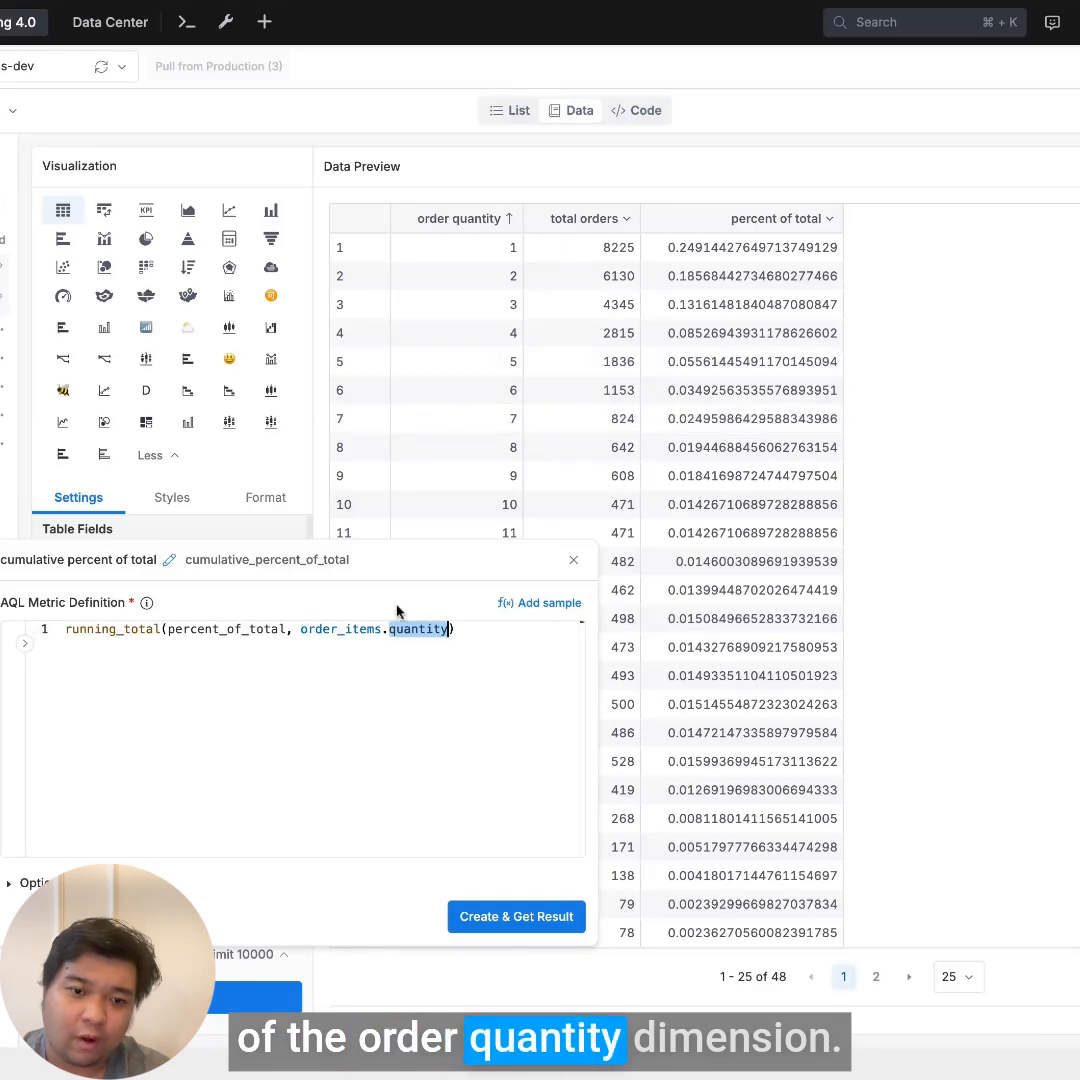
pyautogui.press('BackSpace')
pyautogui.press('BackSpace')
pyautogui.press('BackSpace')
pyautogui.press('BackSpace')
pyautogui.press('BackSpace')
pyautogui.press('BackSpace')
pyautogui.press('BackSpace')
pyautogui.press('BackSpace')
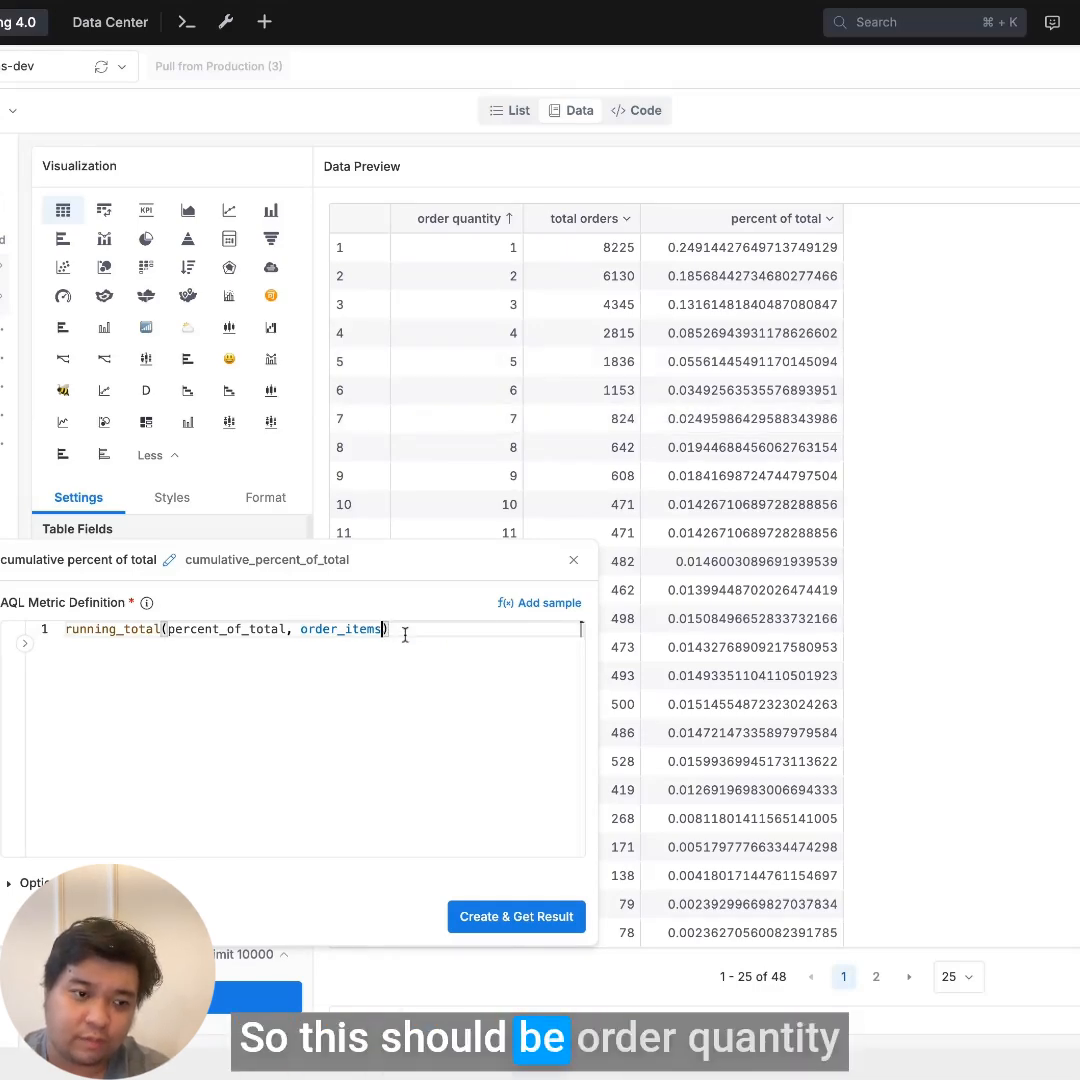
pyautogui.write('_quanti')
pyautogui.press('Down')
pyautogui.press('Down')
pyautogui.press('Return')
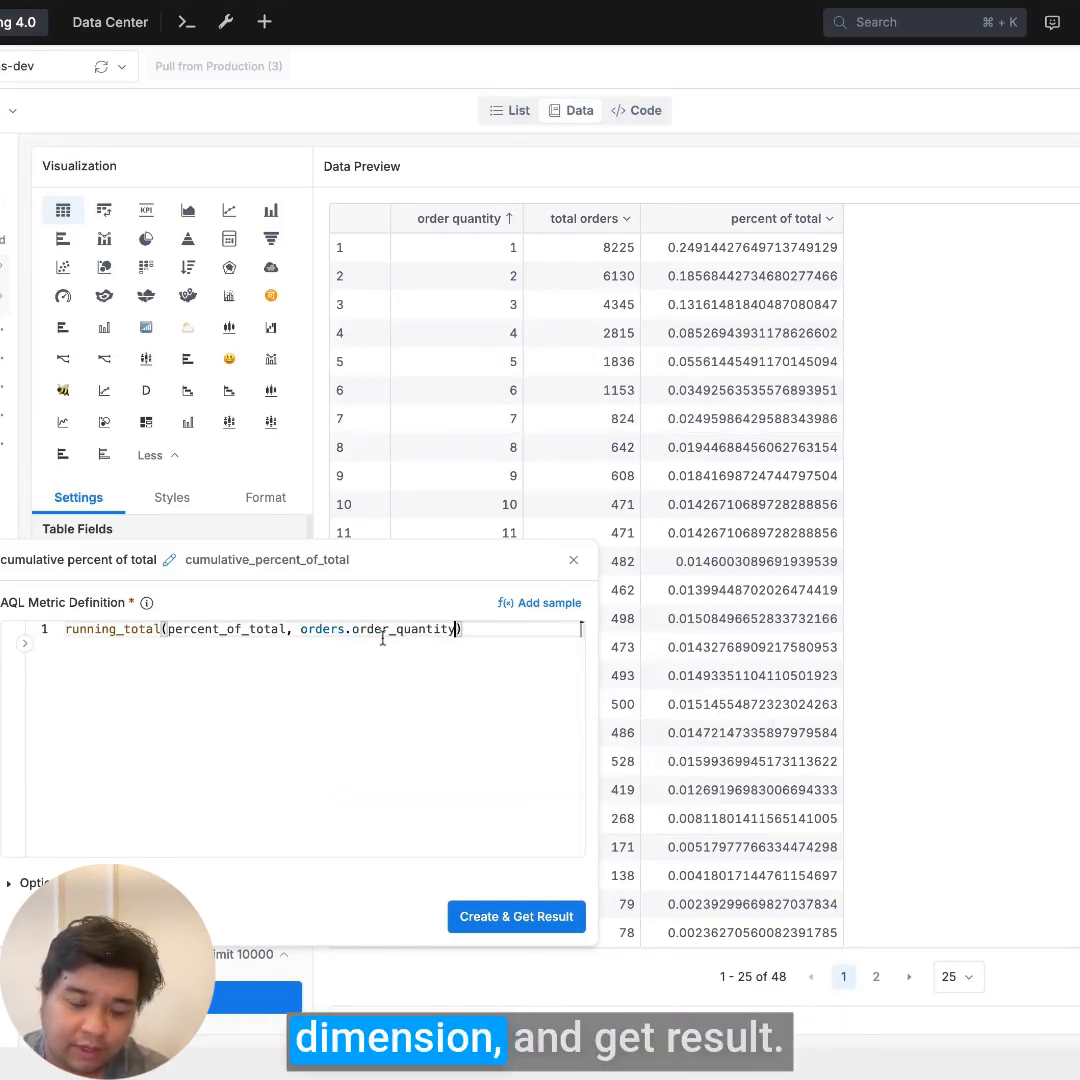
pyautogui.click(522, 918)
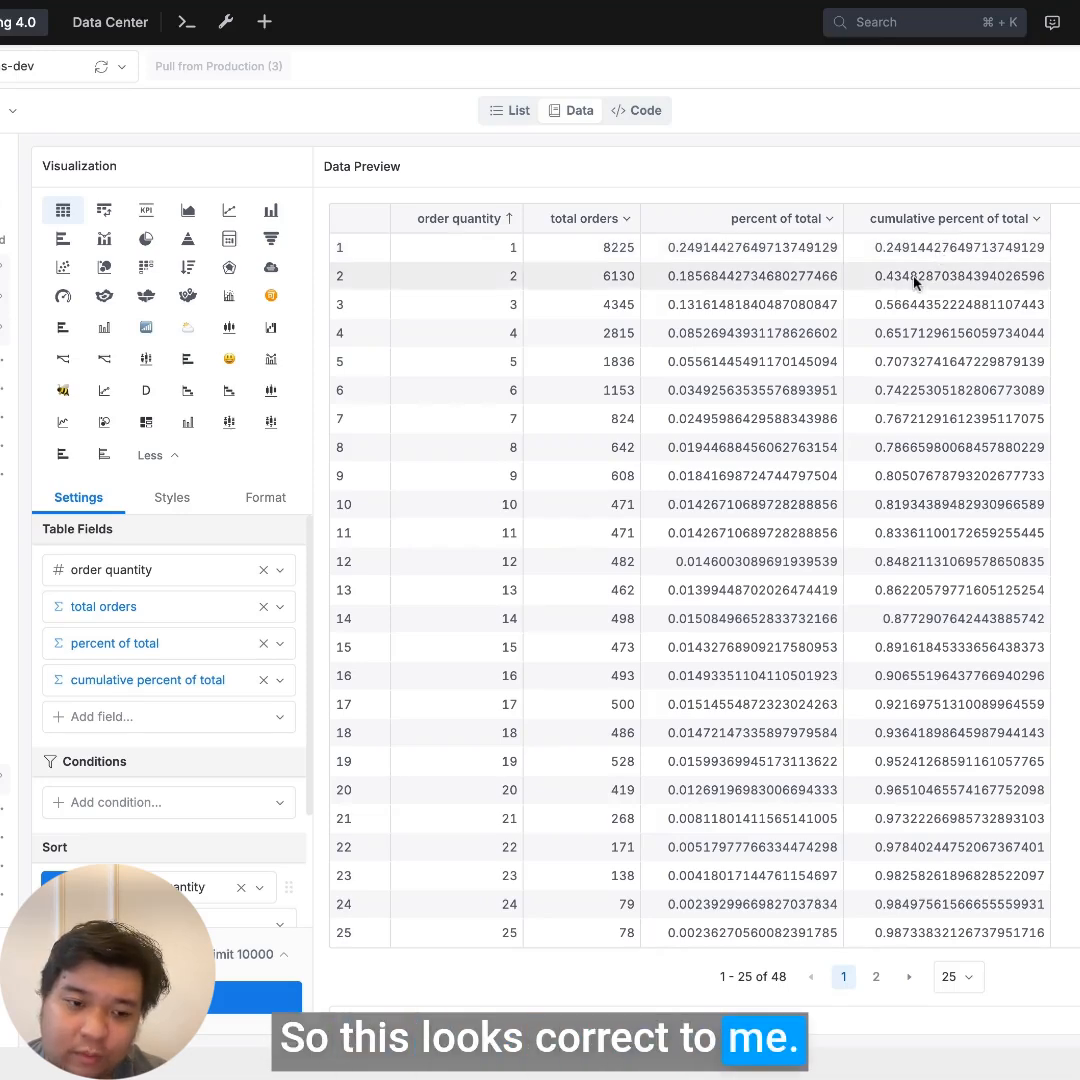
# Apply a custom Percentage format with 2 decimal places to percent of total and cumulative percent of total.
pyautogui.click(265, 505)
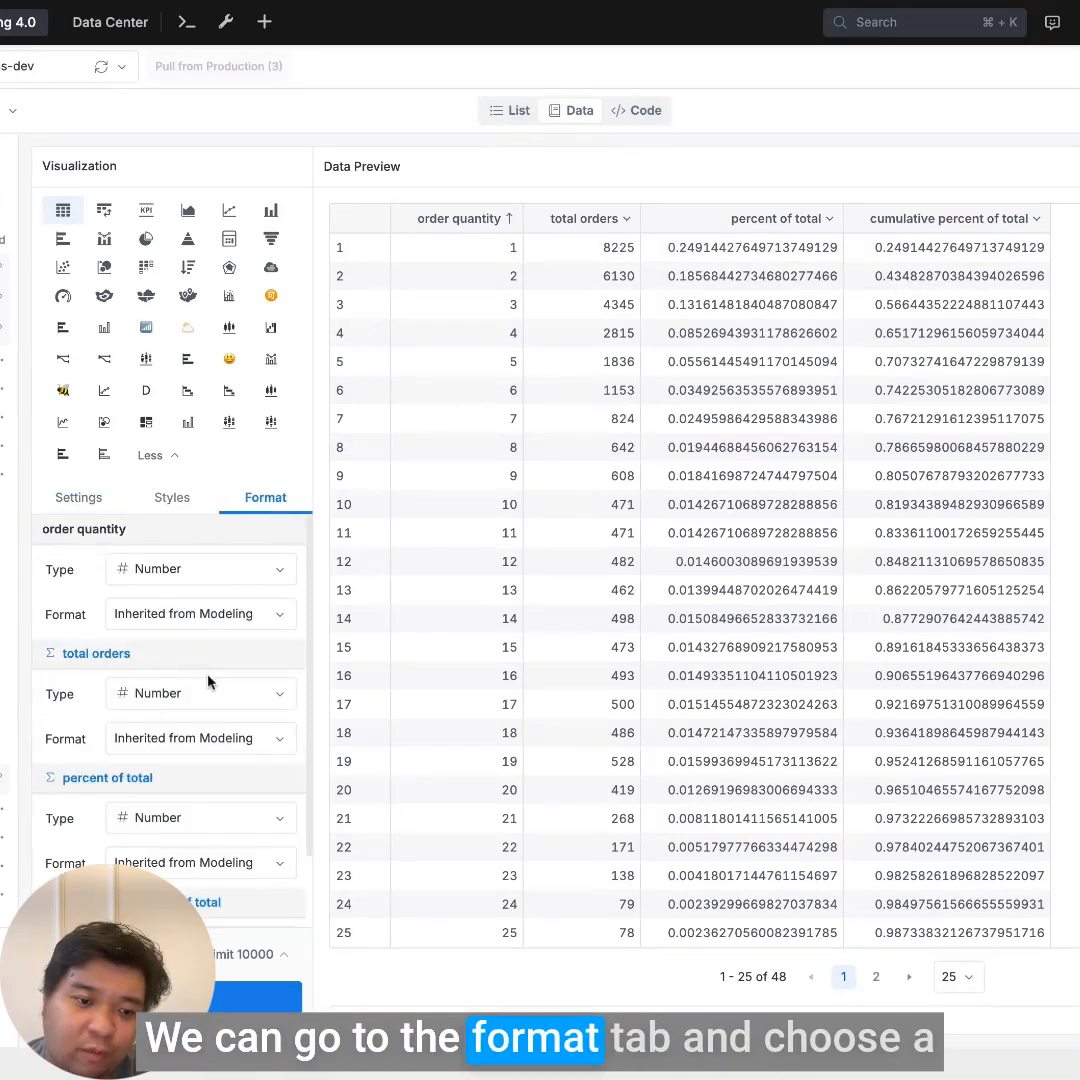
pyautogui.scroll(-1, 208, 682)
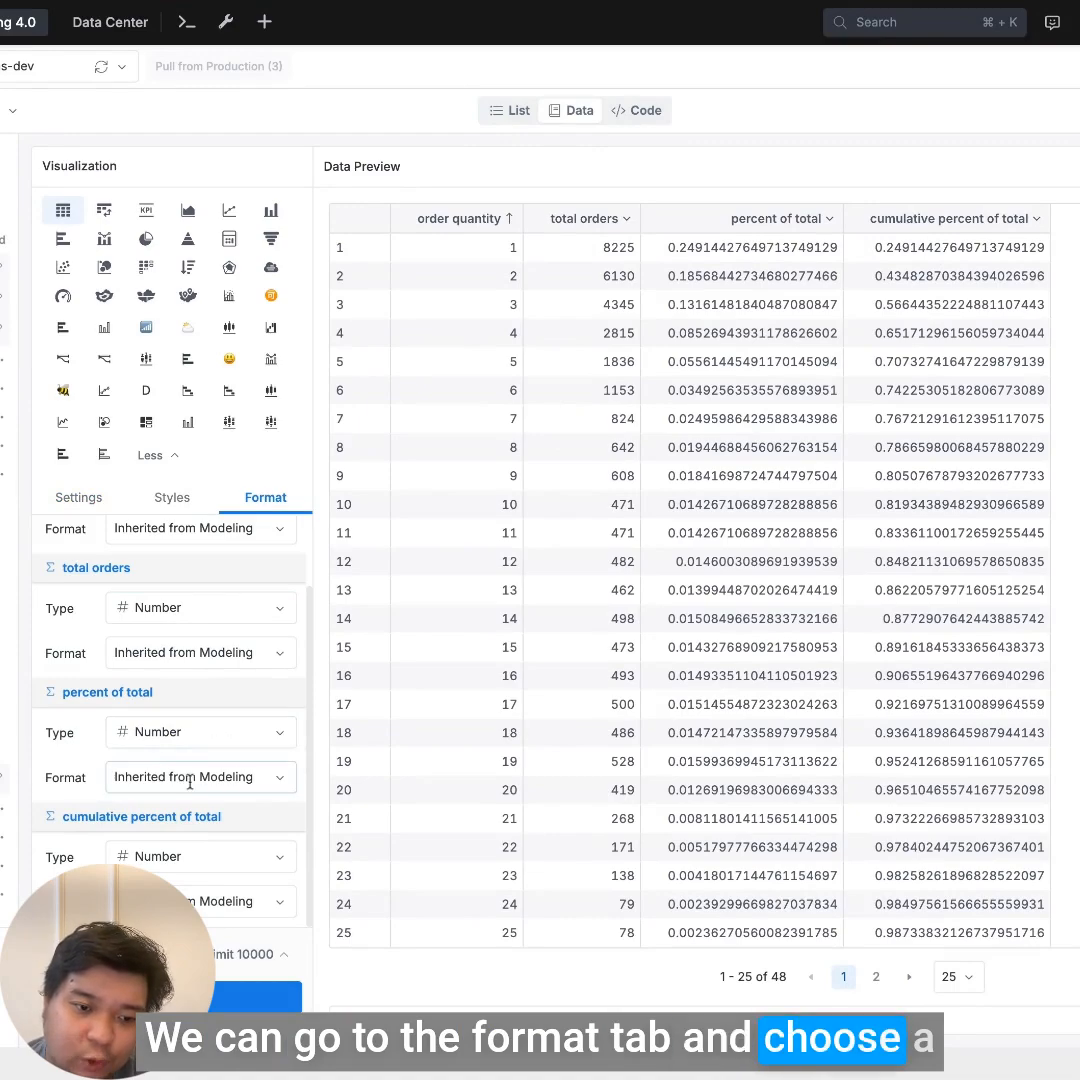
pyautogui.click(150, 777)
pyautogui.click(108, 490)
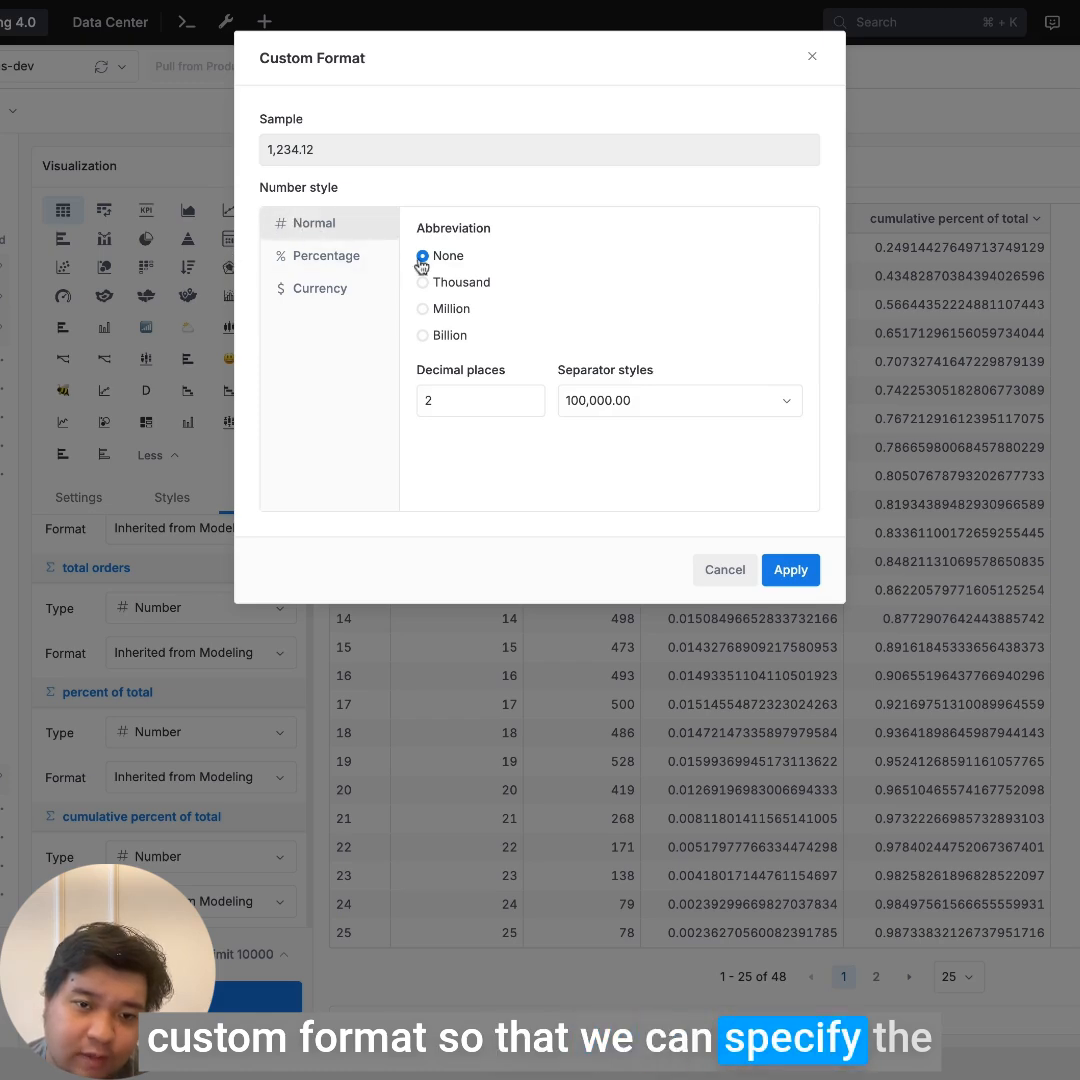
pyautogui.click(345, 257)
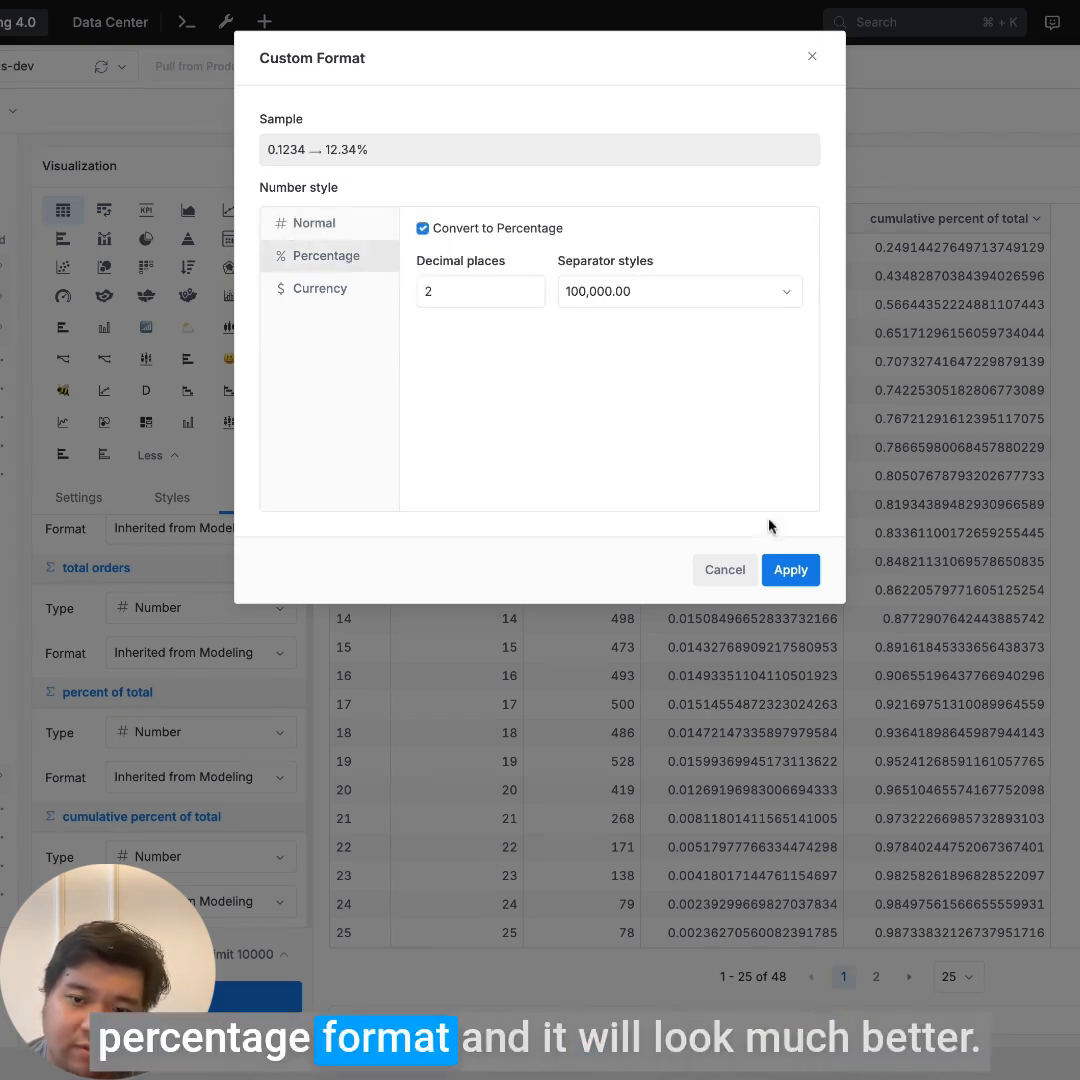
pyautogui.click(790, 570)
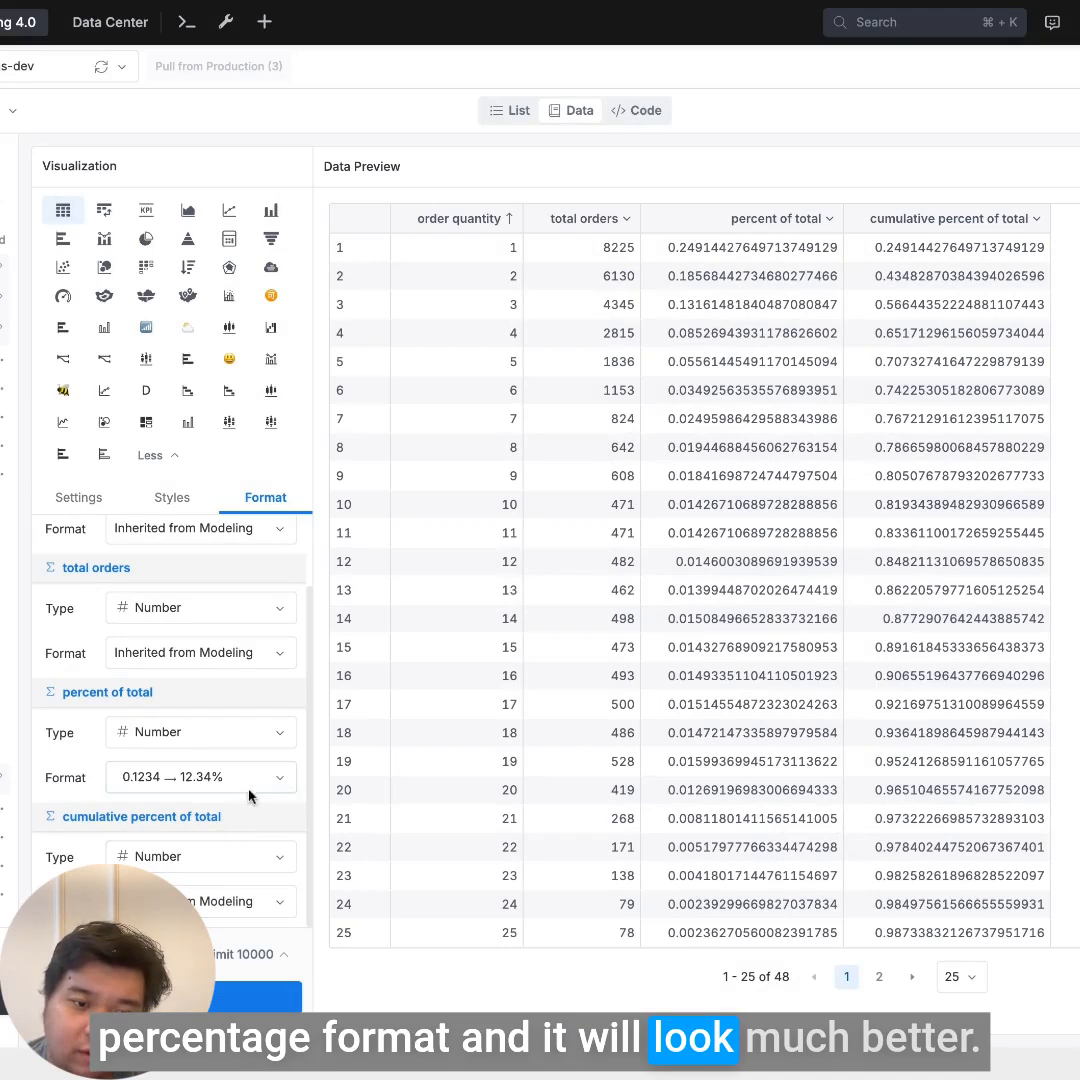
pyautogui.click(167, 857)
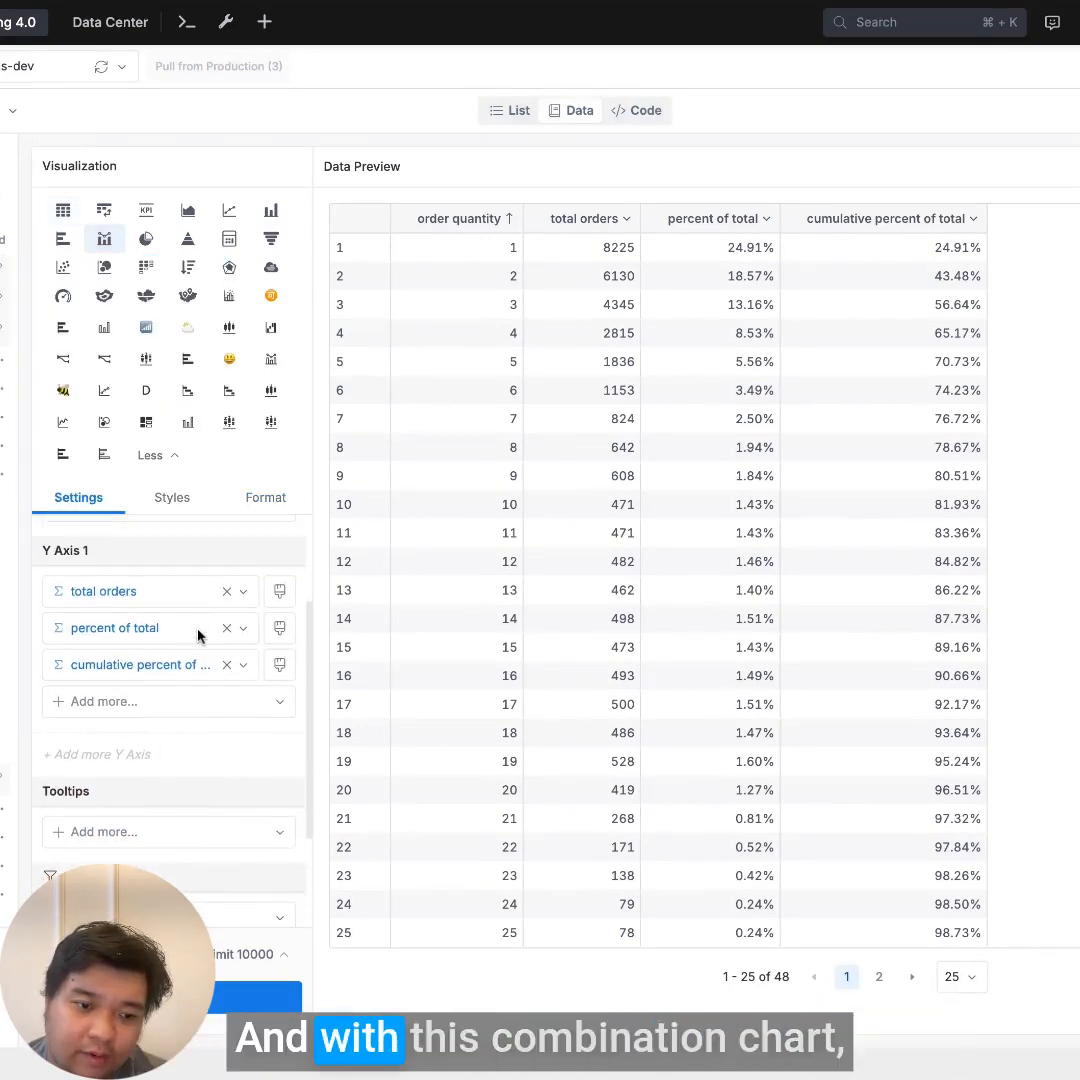
# Add a second Y axis to the combination chart.
pyautogui.scroll(-1, 199, 634)
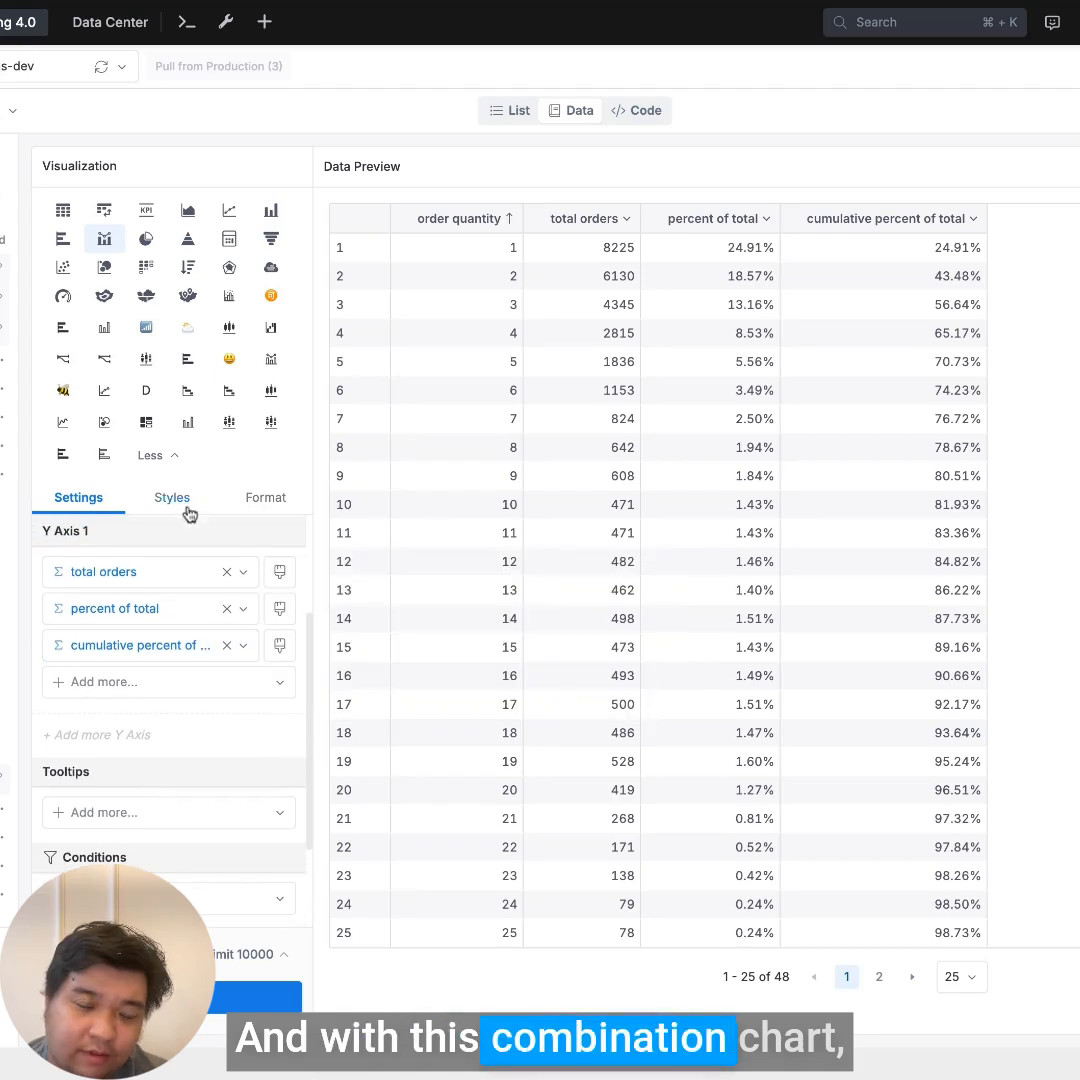
pyautogui.scroll(-2, 133, 711)
pyautogui.scroll(1, 217, 692)
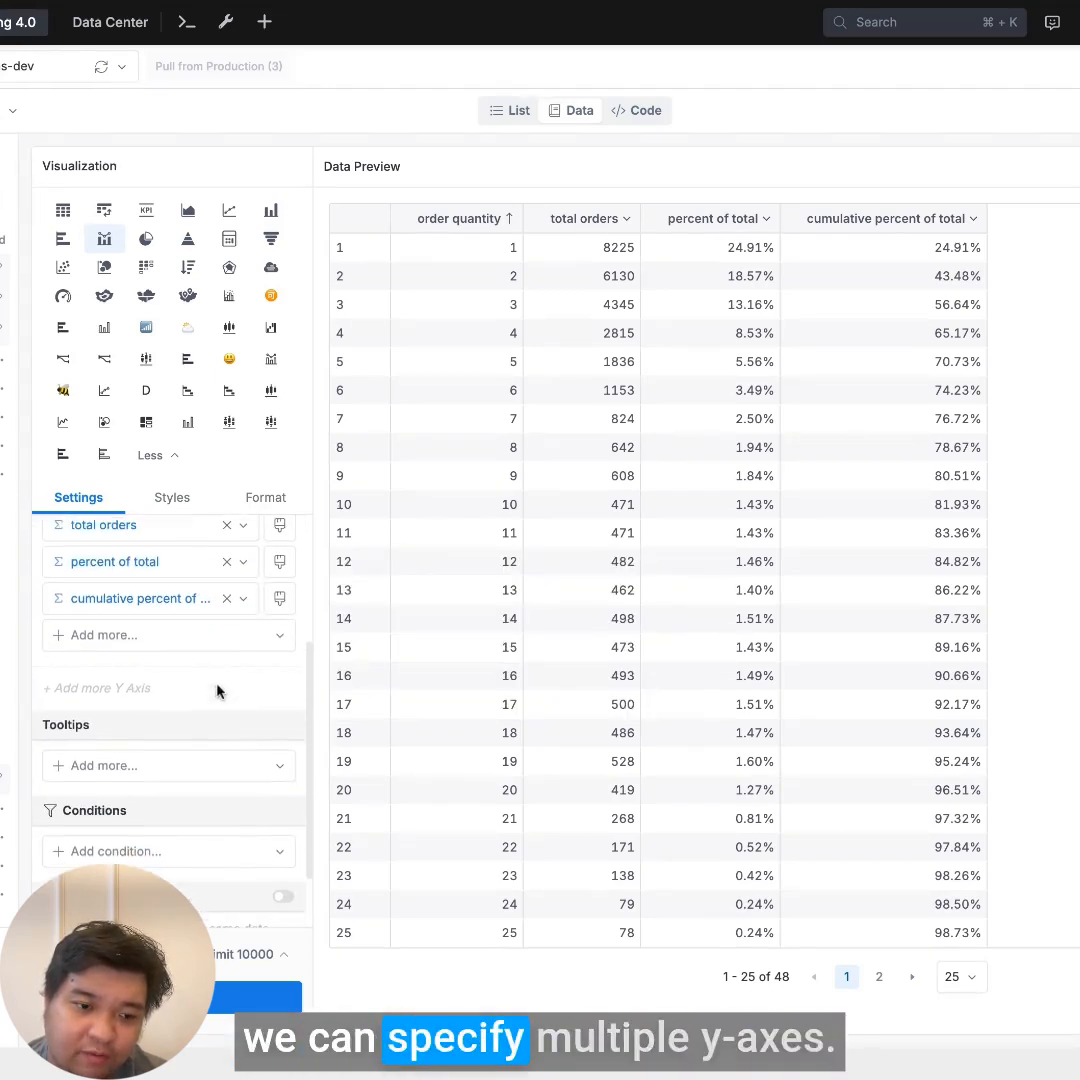
pyautogui.click(142, 698)
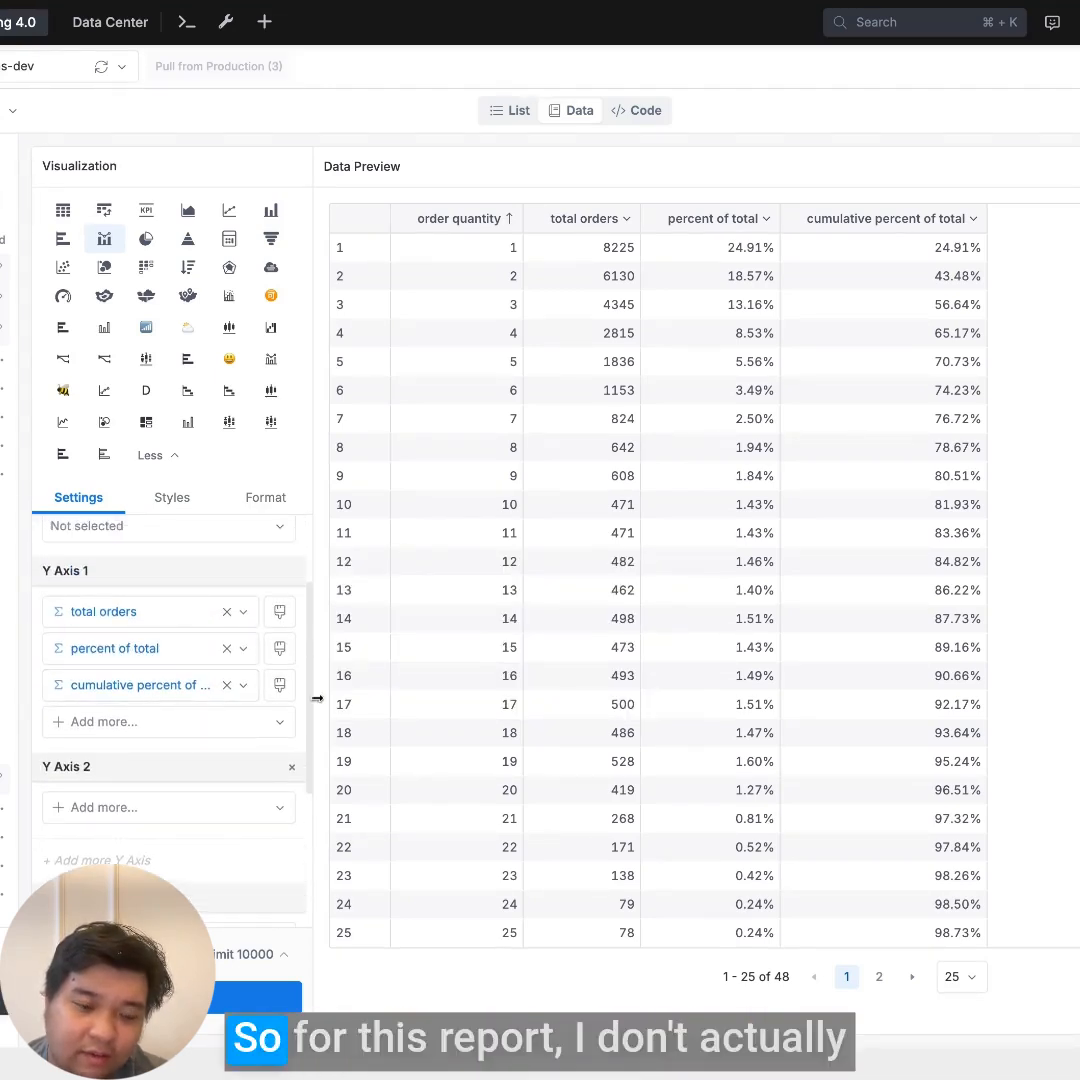
# Remove percent of total from Y Axis 1 and move cumulative percent of total to Y Axis 2.
pyautogui.moveTo(150, 656)
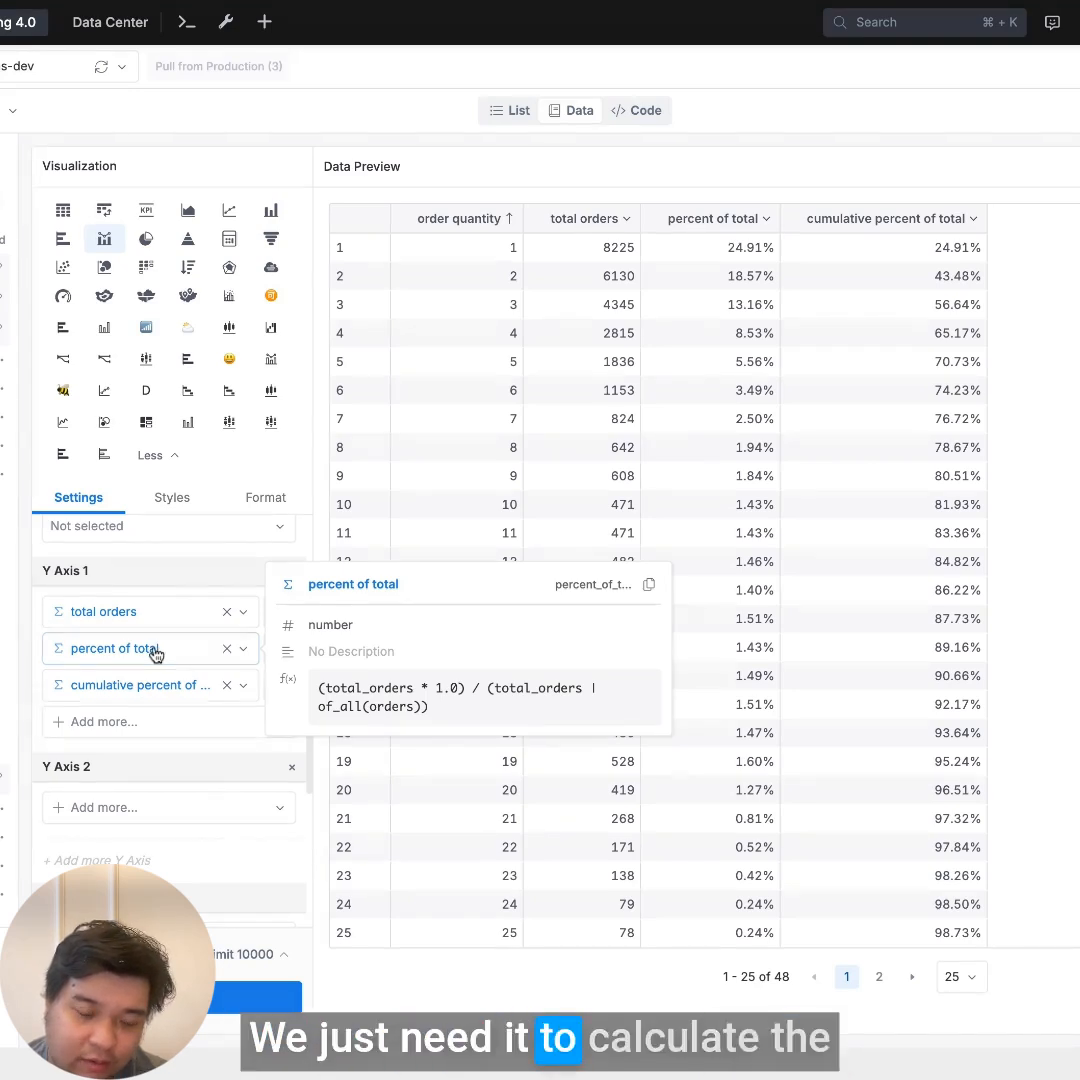
pyautogui.moveTo(107, 700)
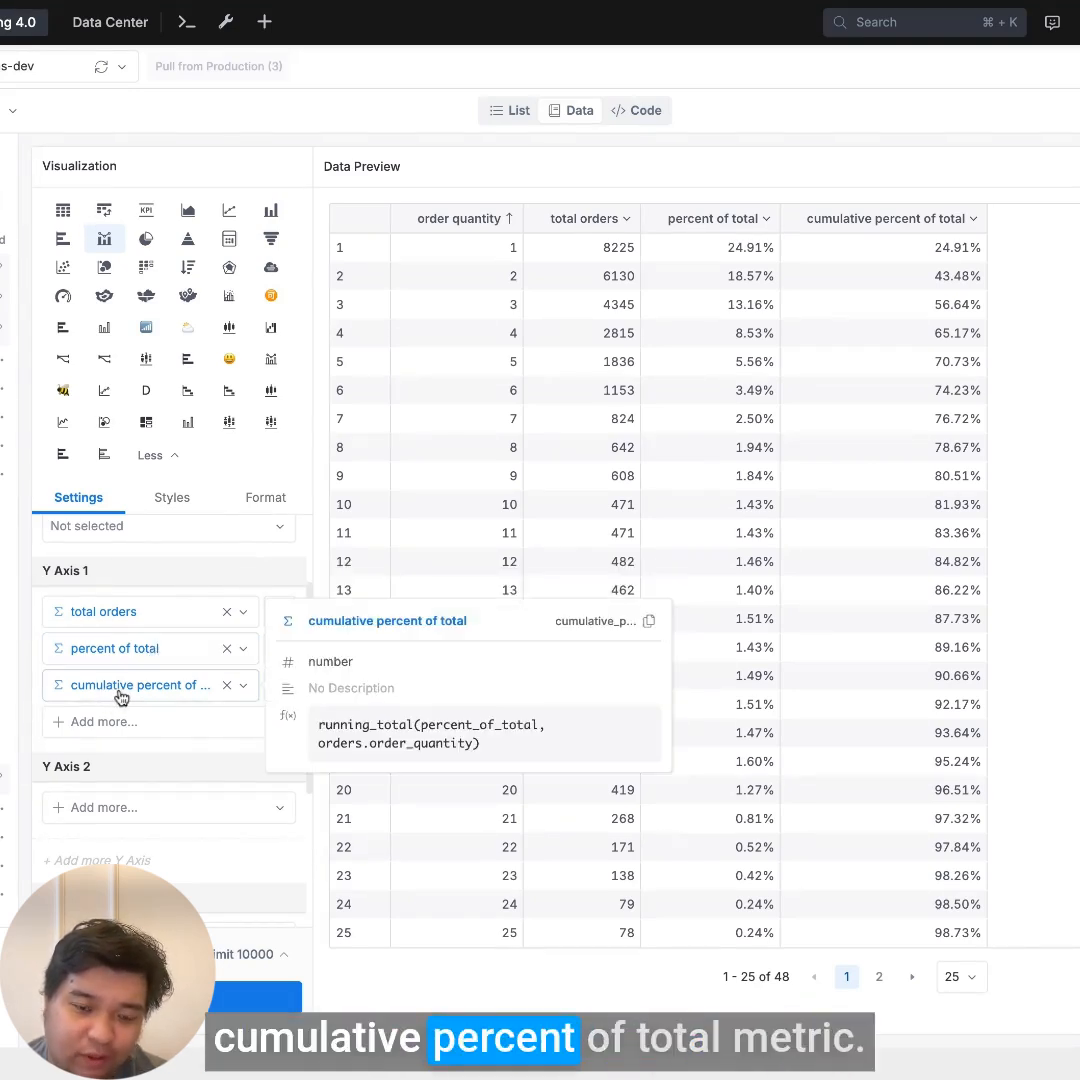
pyautogui.click(227, 650)
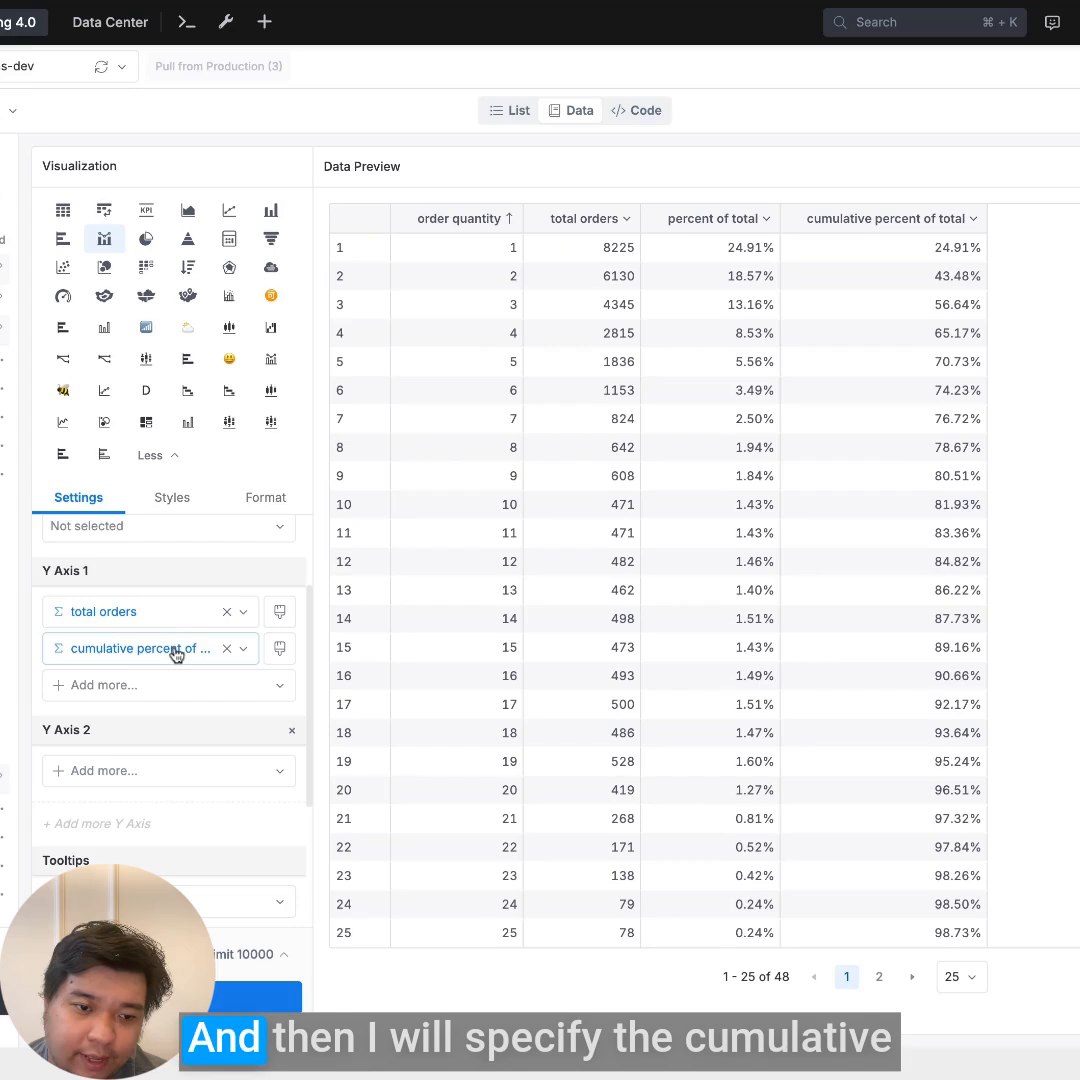
pyautogui.moveTo(178, 652); pyautogui.dragTo(180, 763)
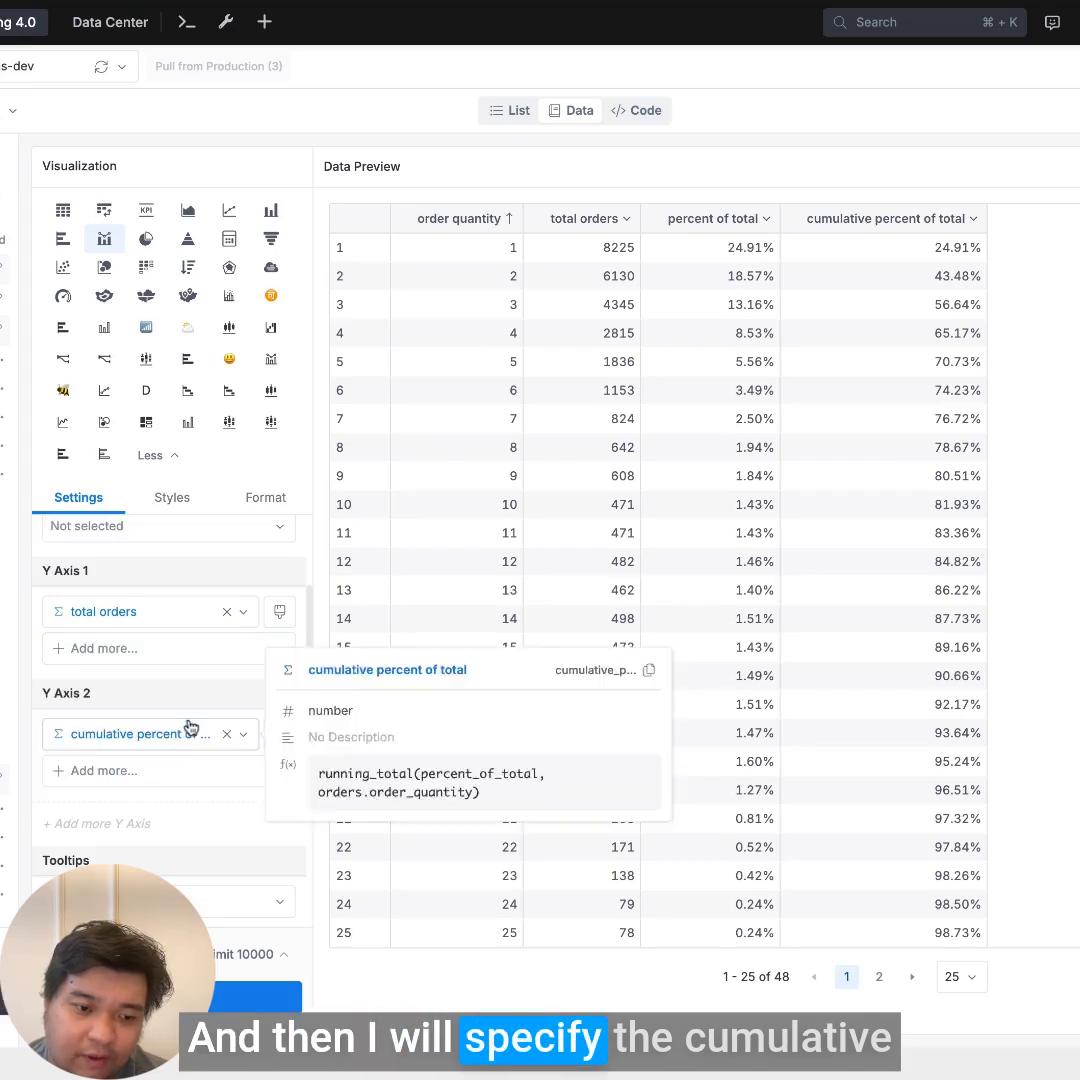
pyautogui.moveTo(176, 740)
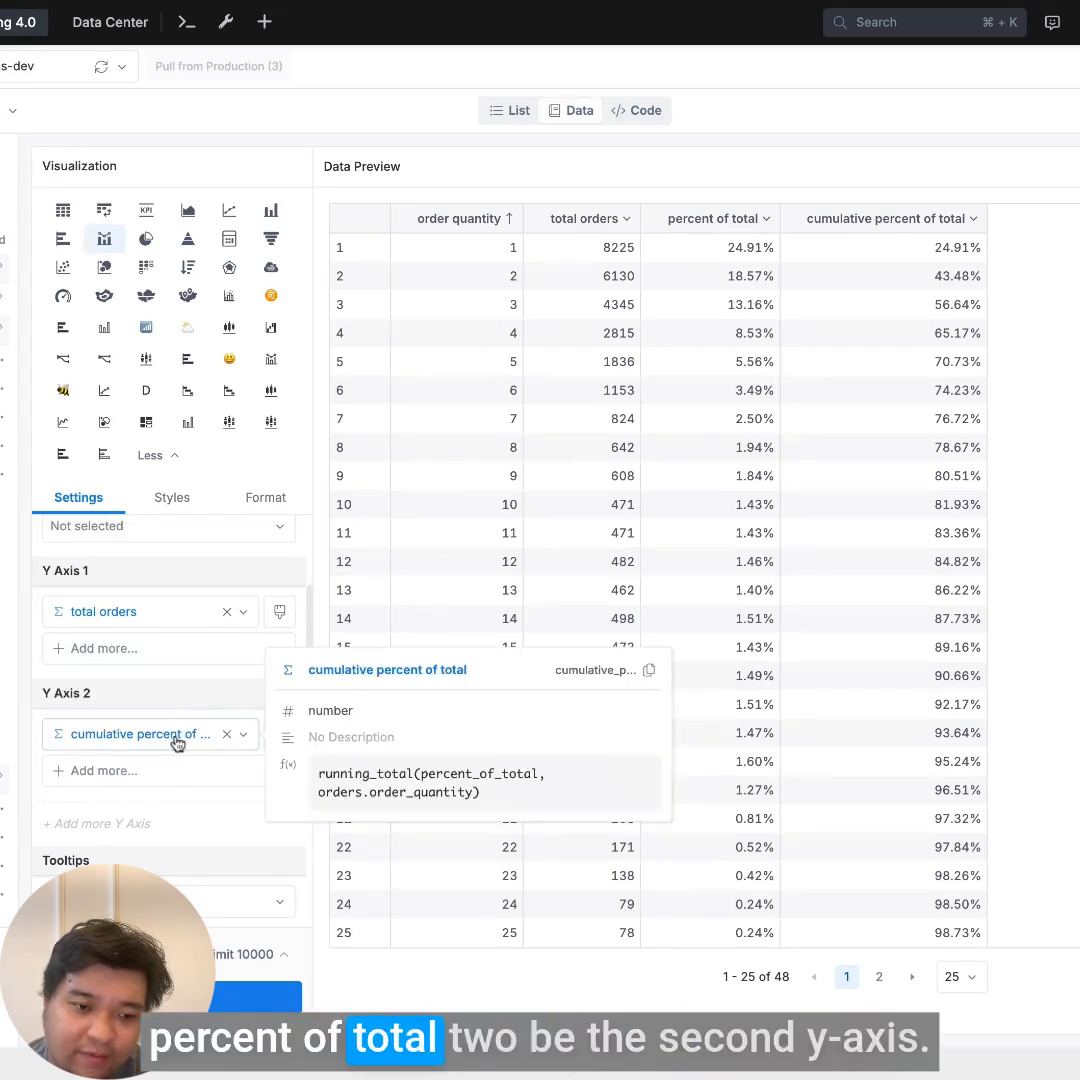
# Keep total orders as columns, set the cumulative percent of total series to the Line chart type, and get the result.
pyautogui.scroll(1, 162, 712)
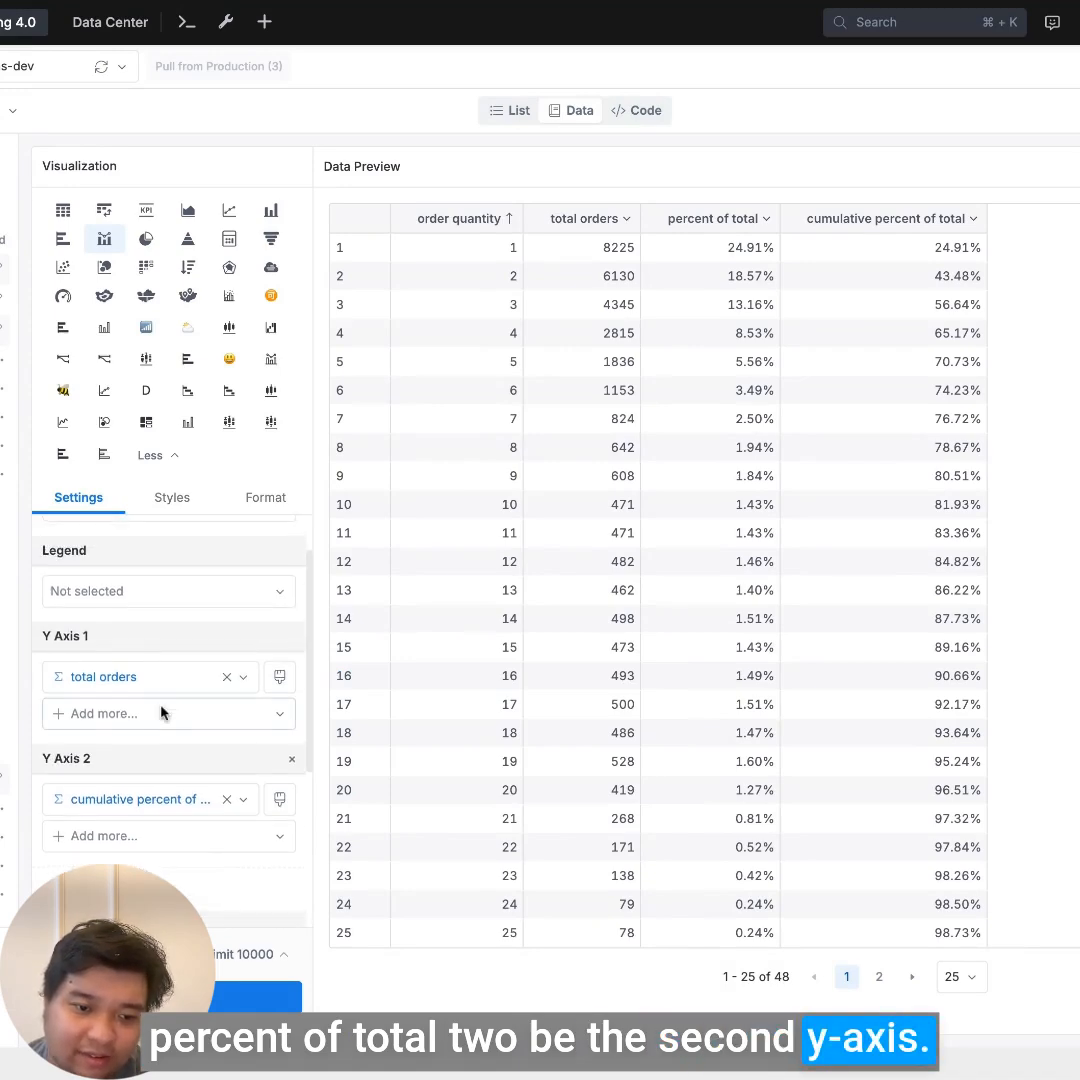
pyautogui.click(281, 678)
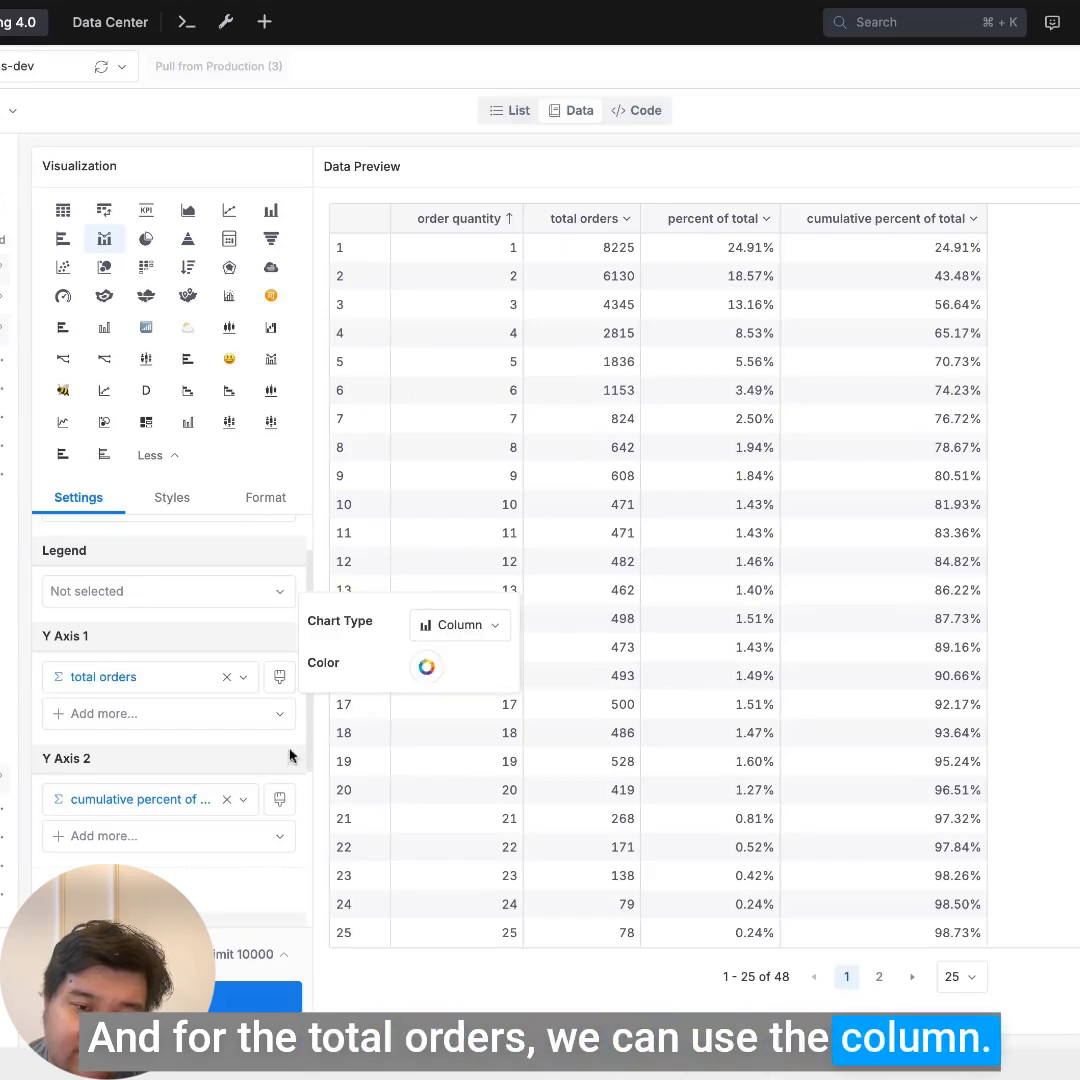
pyautogui.click(281, 799)
pyautogui.moveTo(222, 824)
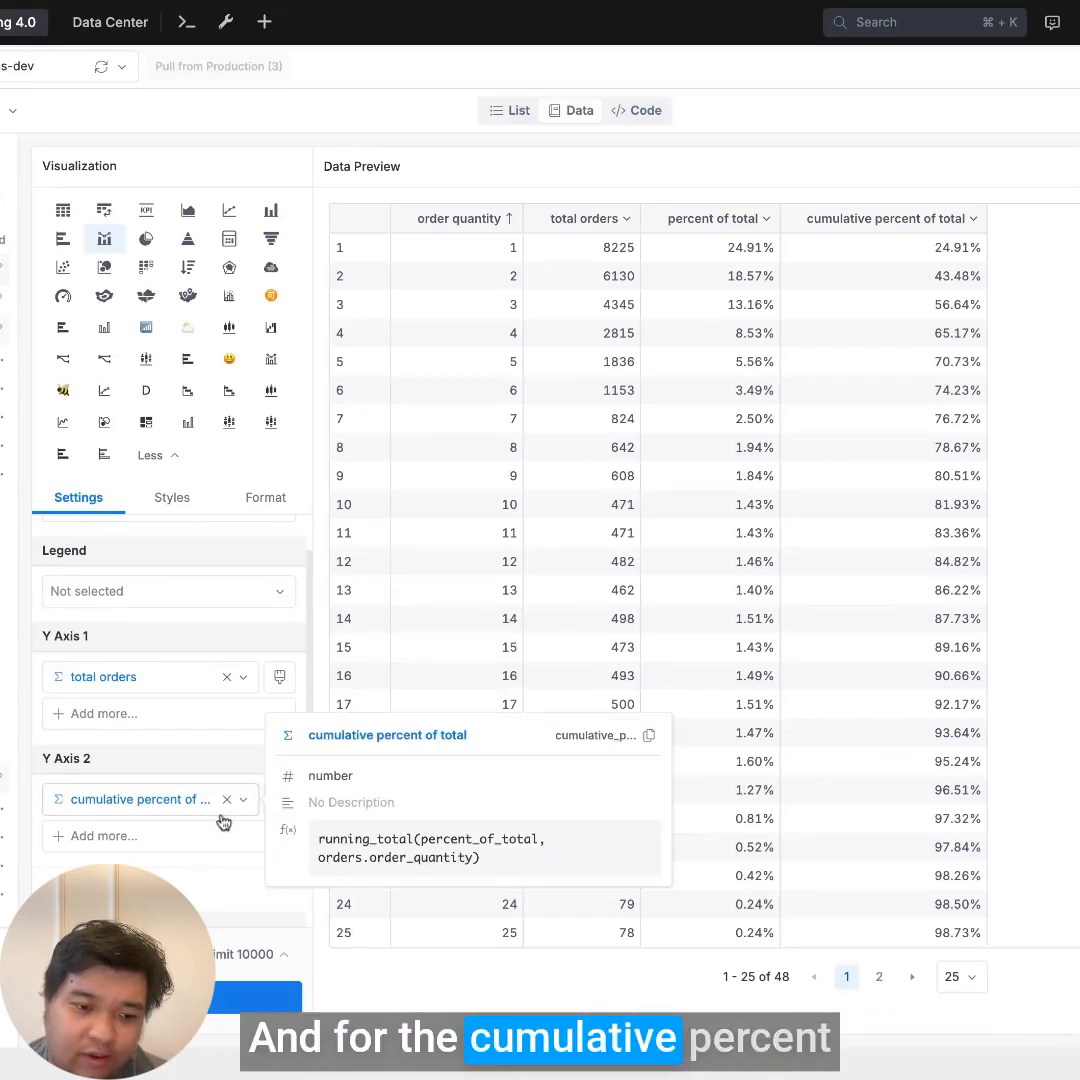
pyautogui.click(279, 799)
pyautogui.click(432, 748)
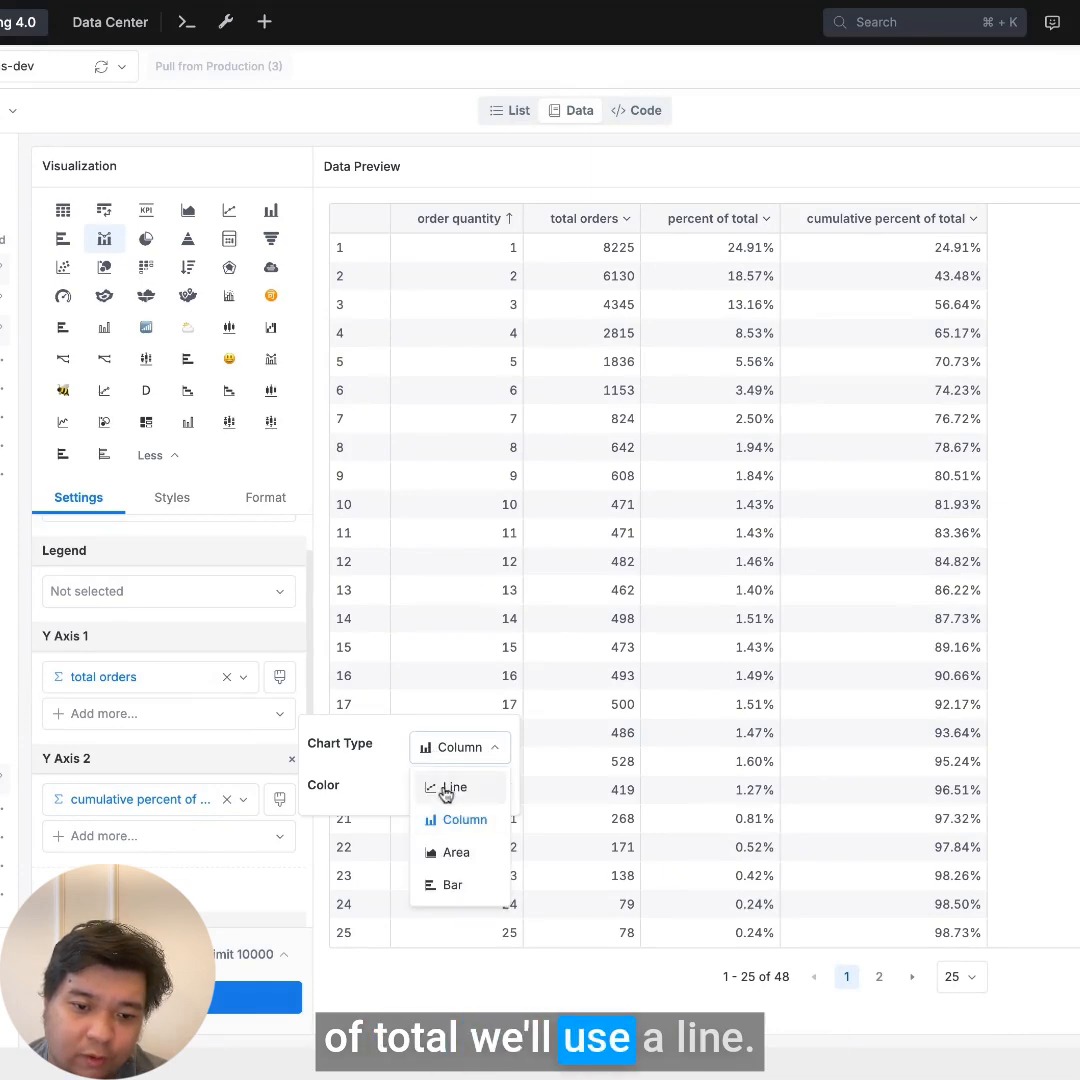
pyautogui.click(444, 787)
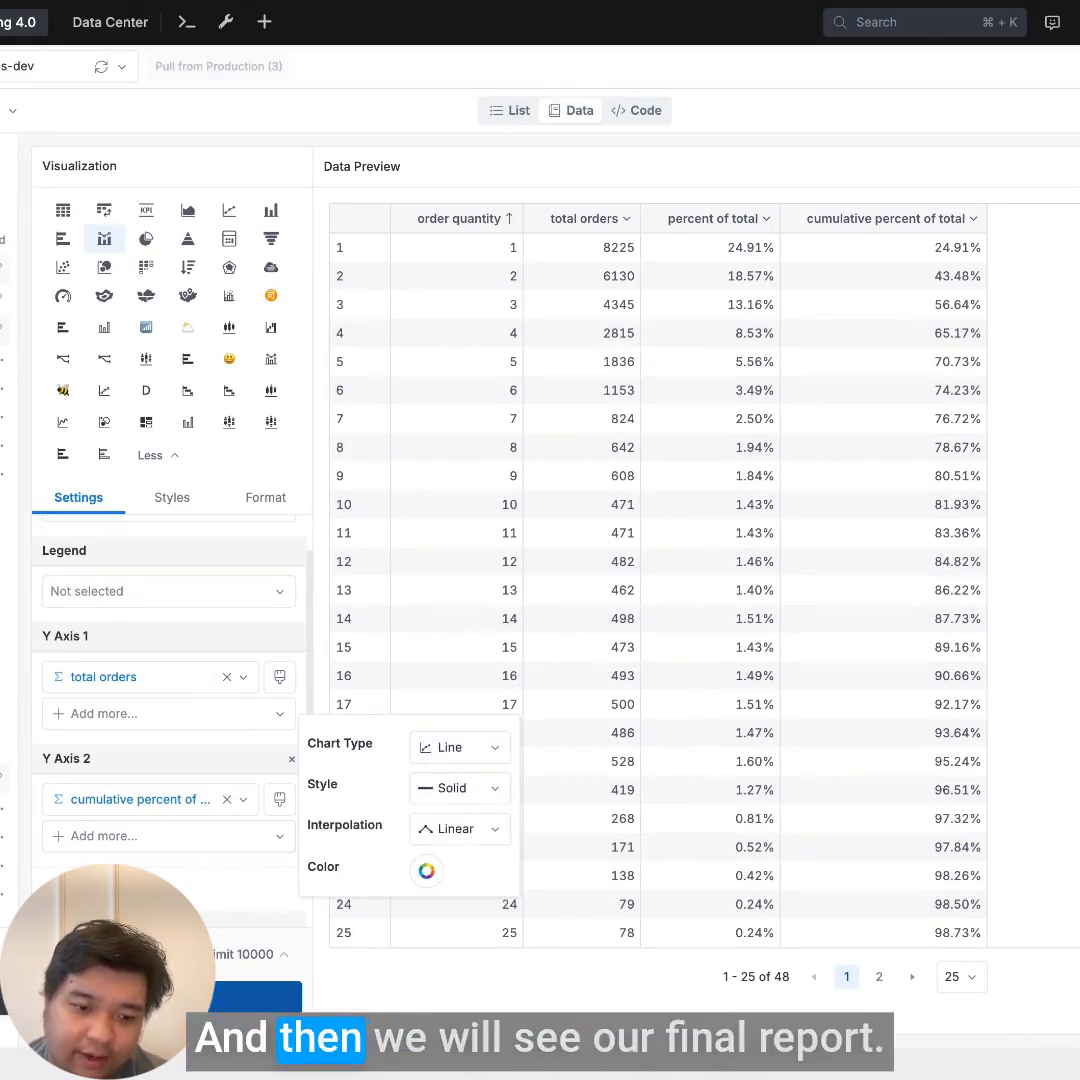
pyautogui.click(195, 998)
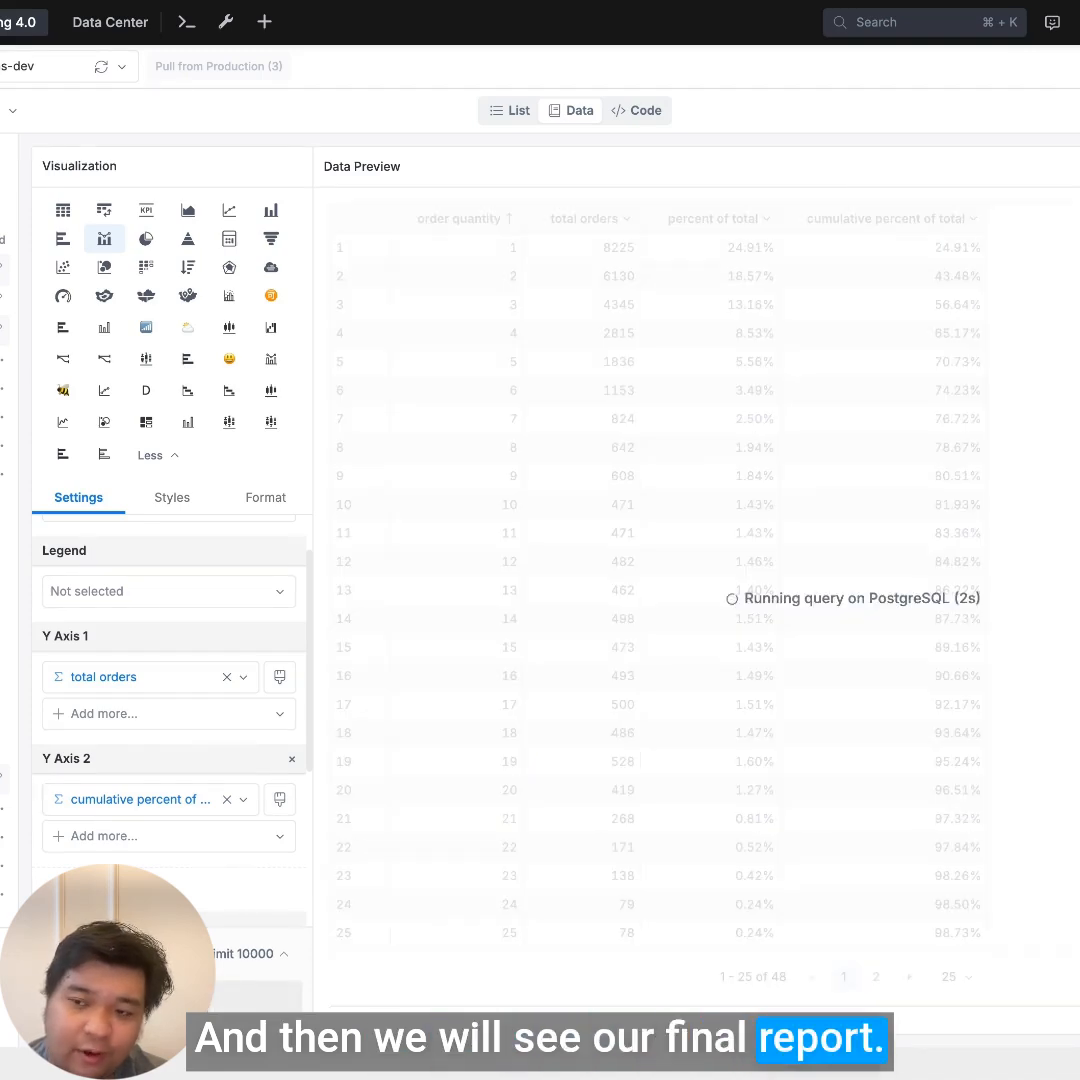